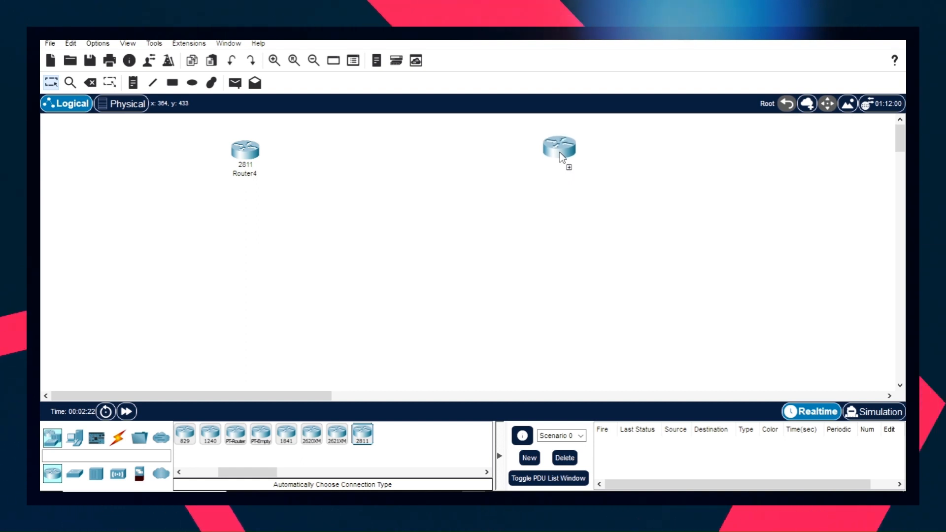
# Place a second 2811 router beside Router4 and add a 2960 switch below each router.
pyautogui.click(560, 153)
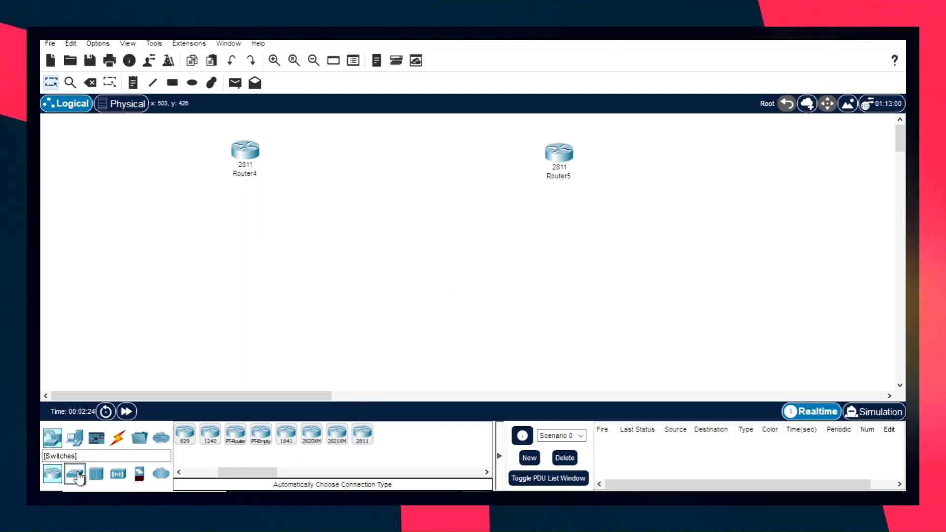
pyautogui.click(75, 474)
pyautogui.click(185, 434)
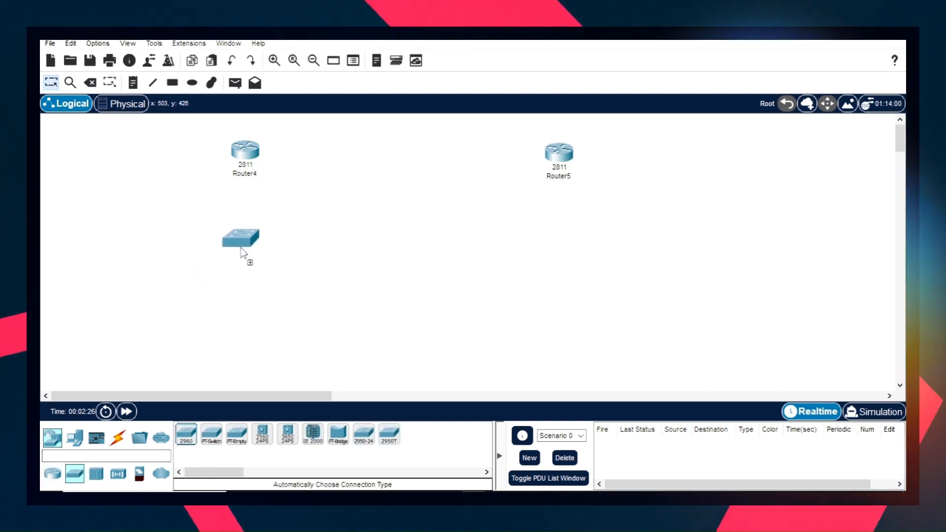
pyautogui.click(244, 246)
pyautogui.click(186, 435)
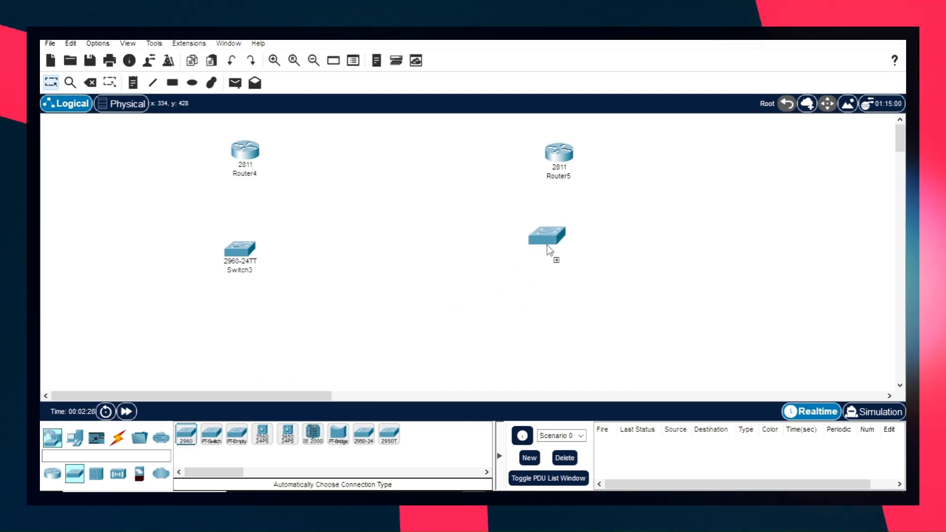
pyautogui.click(560, 244)
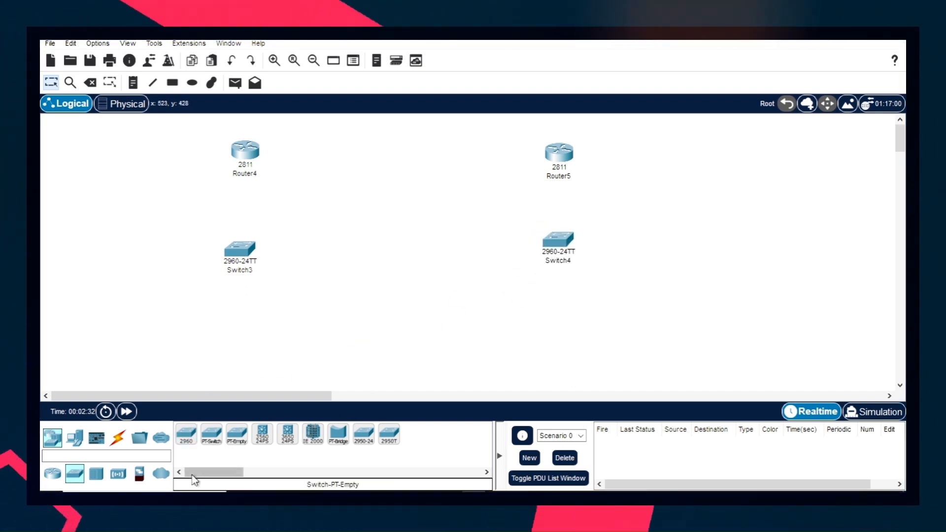
# Add a PC below the left 2960 switch and close the Router4 window.
pyautogui.click(74, 437)
pyautogui.click(186, 434)
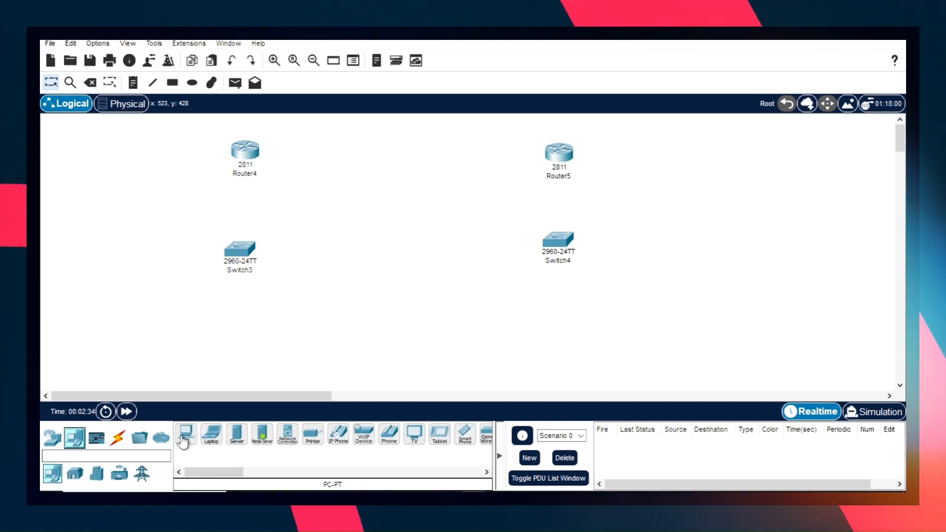
pyautogui.click(200, 328)
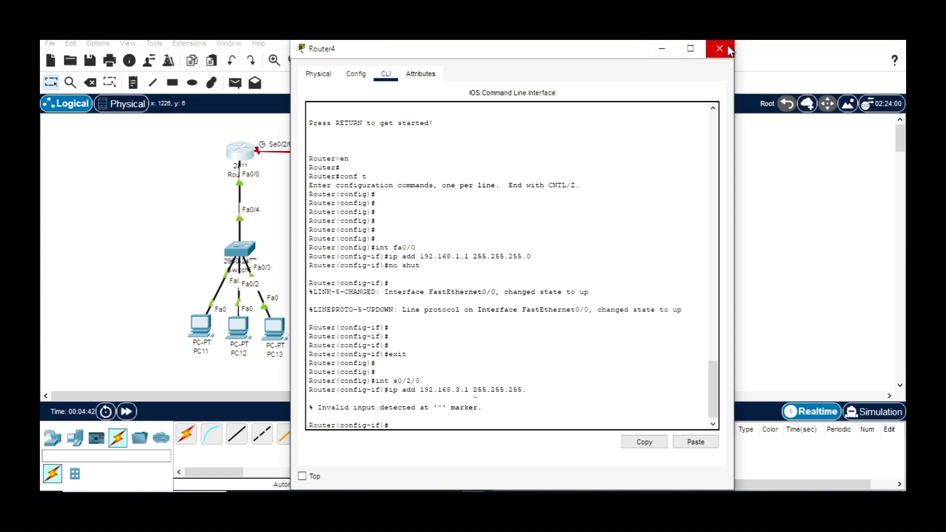
pyautogui.click(720, 47)
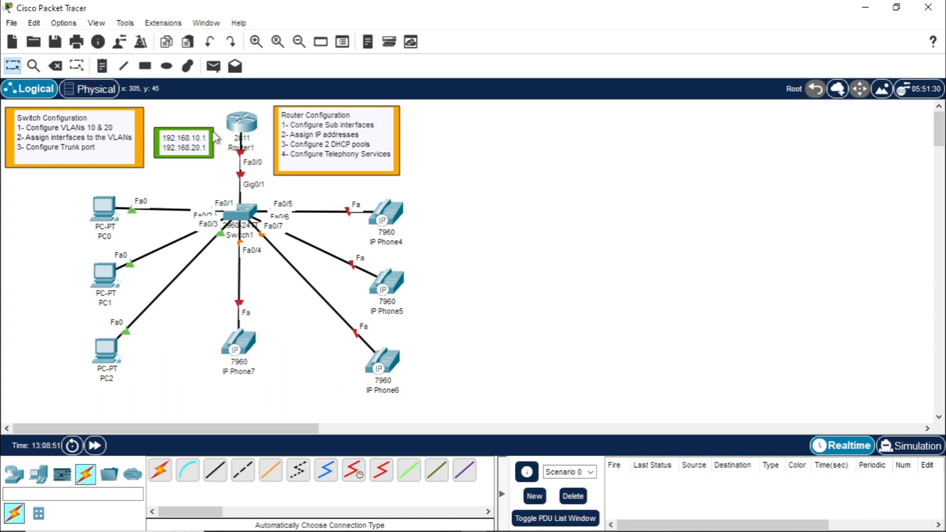
# Open Switch1's command line beside the topology and bring up its user prompt.
pyautogui.moveTo(234, 132)
pyautogui.click(245, 241)
pyautogui.moveTo(245, 157)
pyautogui.click(240, 216)
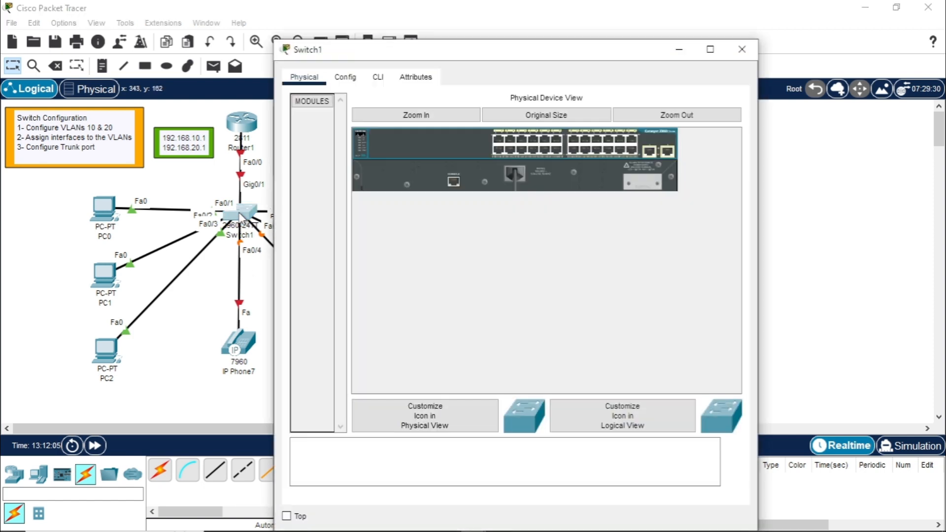
pyautogui.moveTo(369, 51); pyautogui.dragTo(526, 12)
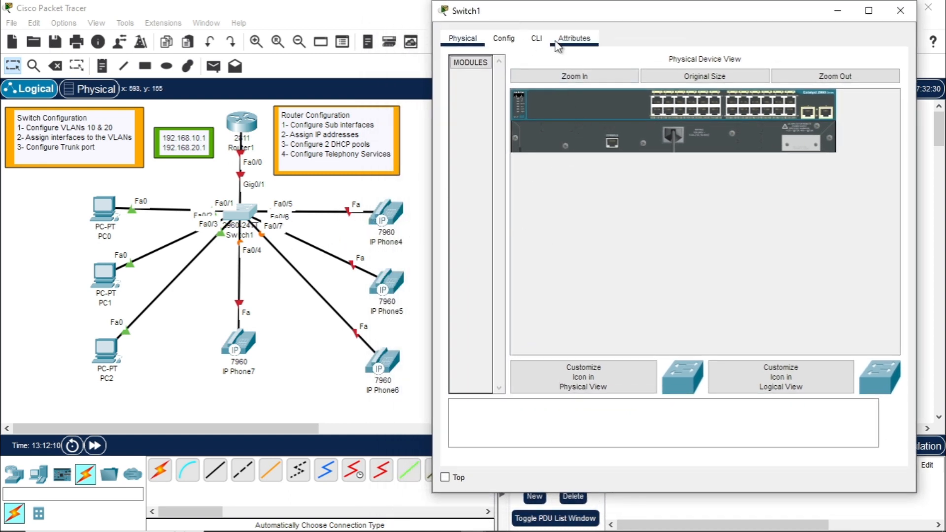
pyautogui.click(537, 38)
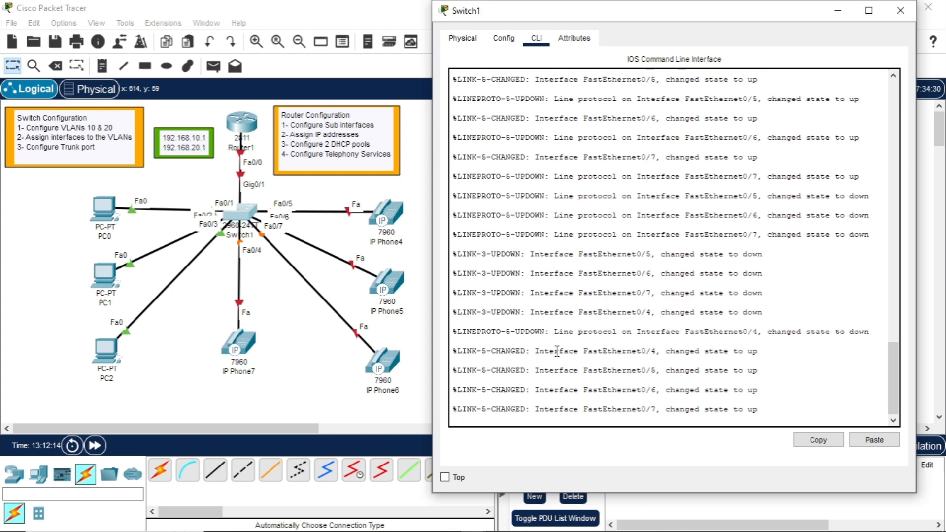
pyautogui.press('Return')
pyautogui.press('Return')
pyautogui.press('Return')
pyautogui.press('Return')
pyautogui.press('Return')
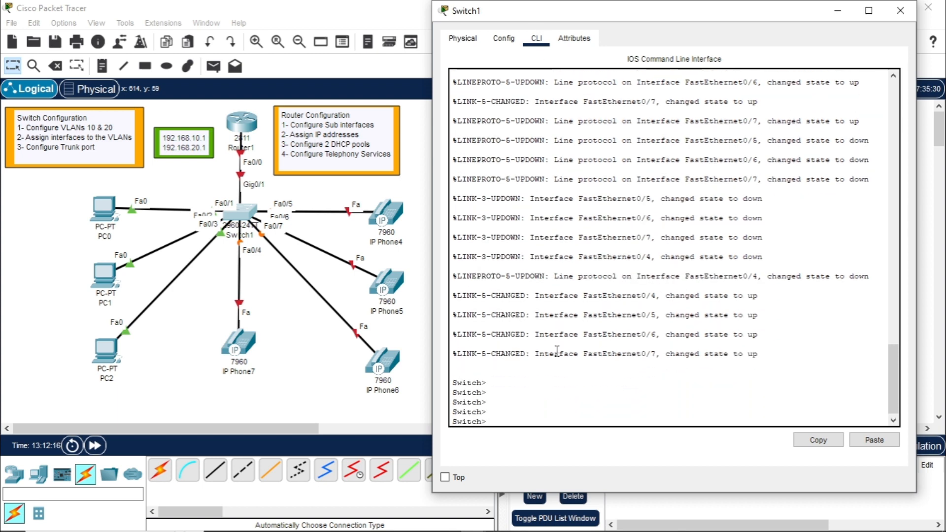
# Enter privileged EXEC mode on Switch1 with the command en.
pyautogui.write('en')
pyautogui.press('Return')
pyautogui.press('Return')
pyautogui.press('Return')
pyautogui.press('Return')
pyautogui.press('Return')
pyautogui.press('Return')
pyautogui.press('Return')
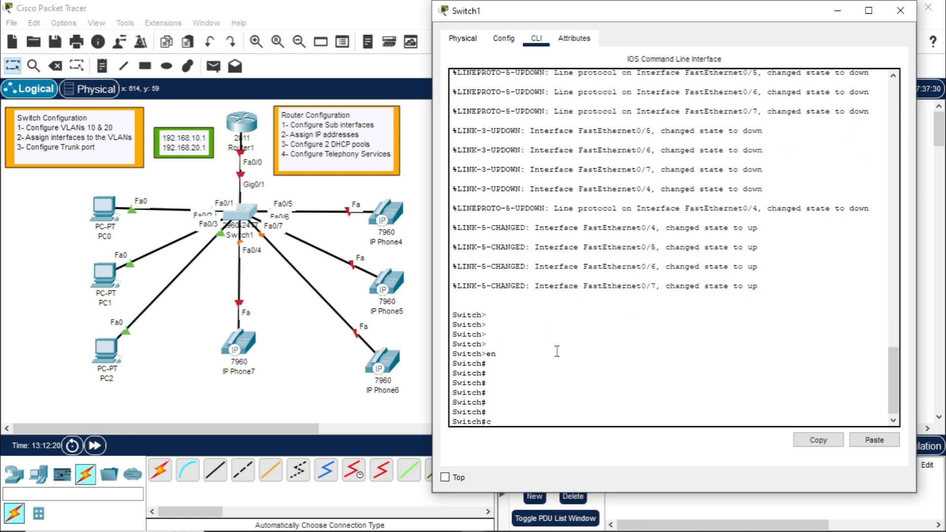
# Enter global configuration mode on Switch1 with the command conf t.
pyautogui.write('conf t')
pyautogui.press('Return')
pyautogui.press('Return')
pyautogui.press('Return')
pyautogui.press('Return')
pyautogui.press('Return')
pyautogui.press('Return')
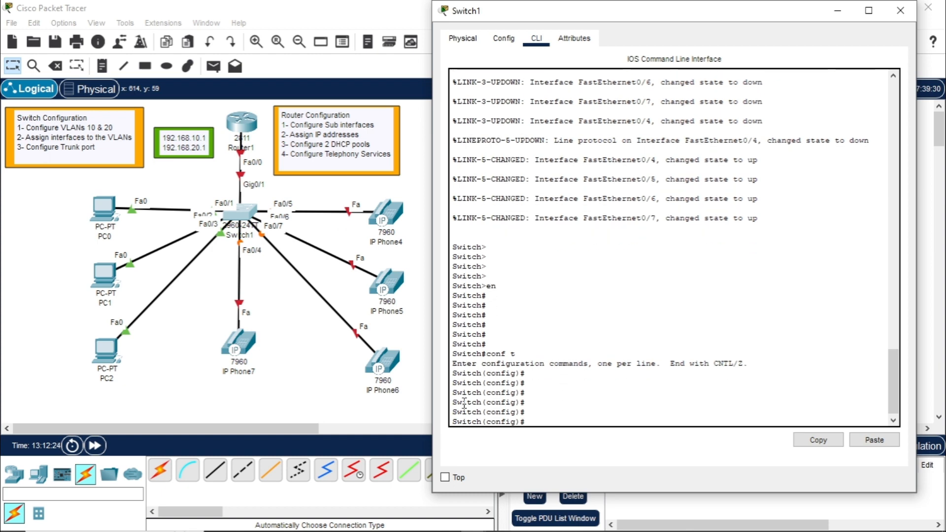
pyautogui.moveTo(451, 422); pyautogui.dragTo(537, 432)
pyautogui.click(536, 421)
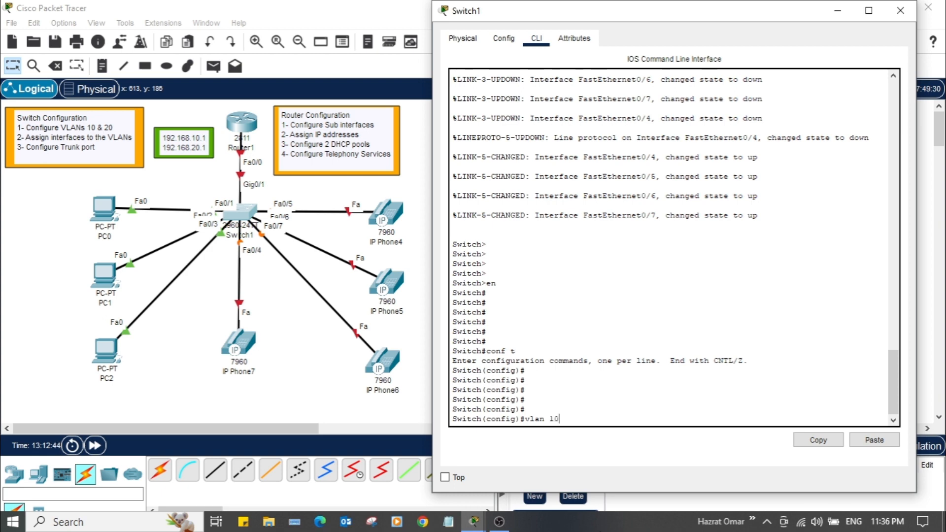
# Create VLAN 10 on Switch1, name it Voice, and return to global configuration mode.
pyautogui.press('Return')
pyautogui.press('Return')
pyautogui.press('Return')
pyautogui.press('Return')
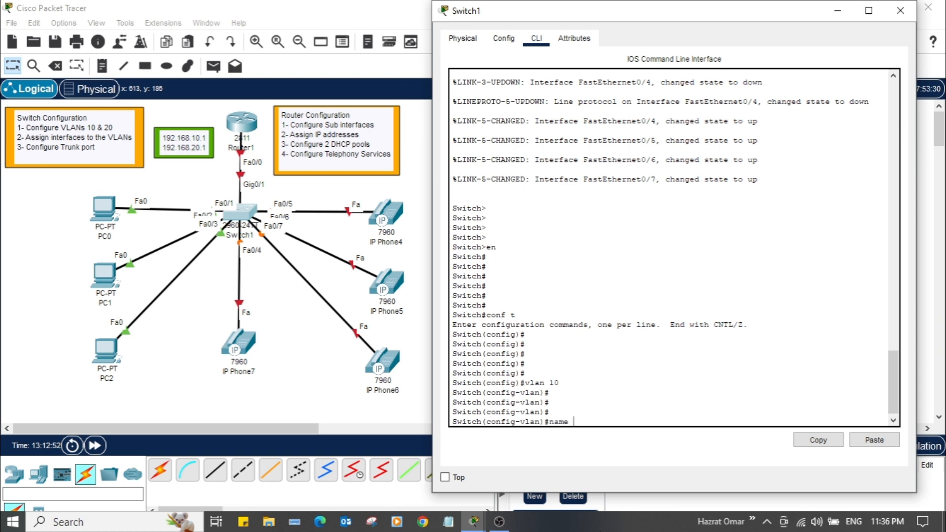
pyautogui.write('name Voice')
pyautogui.press('Return')
pyautogui.press('Return')
pyautogui.press('Return')
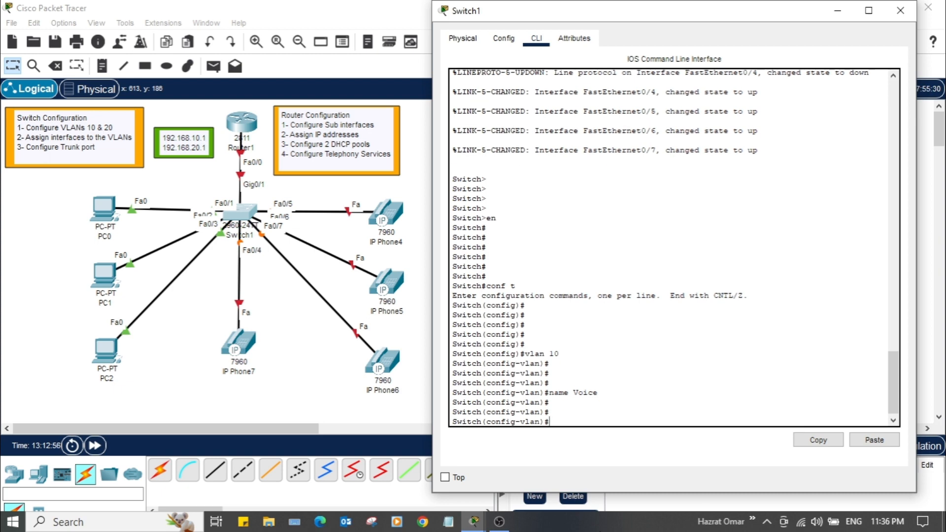
pyautogui.write('exit')
pyautogui.press('Return')
pyautogui.press('Return')
pyautogui.press('Return')
pyautogui.press('Return')
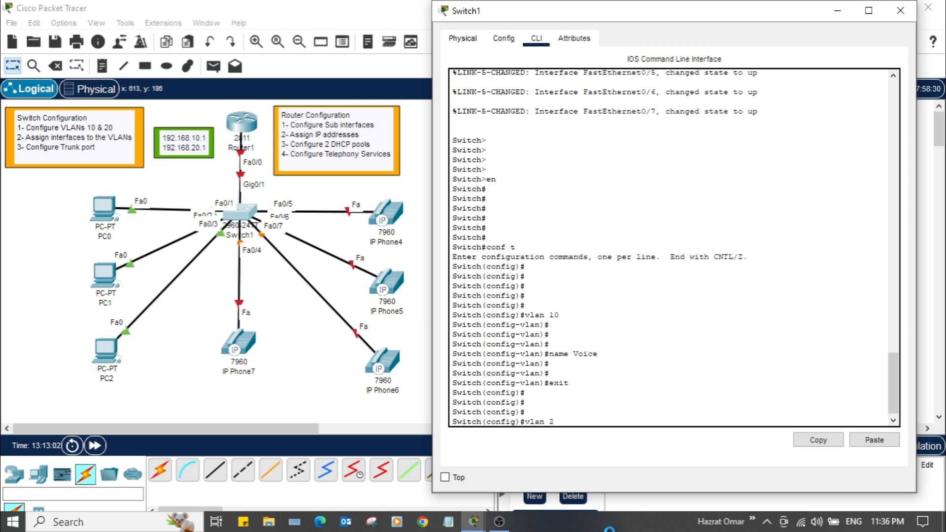
# Create VLAN 20 on Switch1, name it Data, and return to global configuration mode.
pyautogui.write('vlan 20')
pyautogui.press('Return')
pyautogui.write('nam')
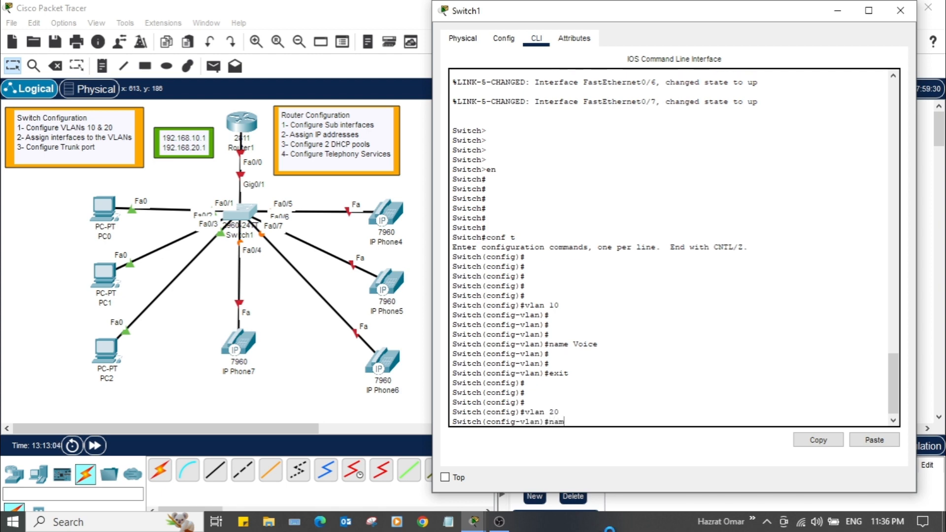
pyautogui.write('e Data')
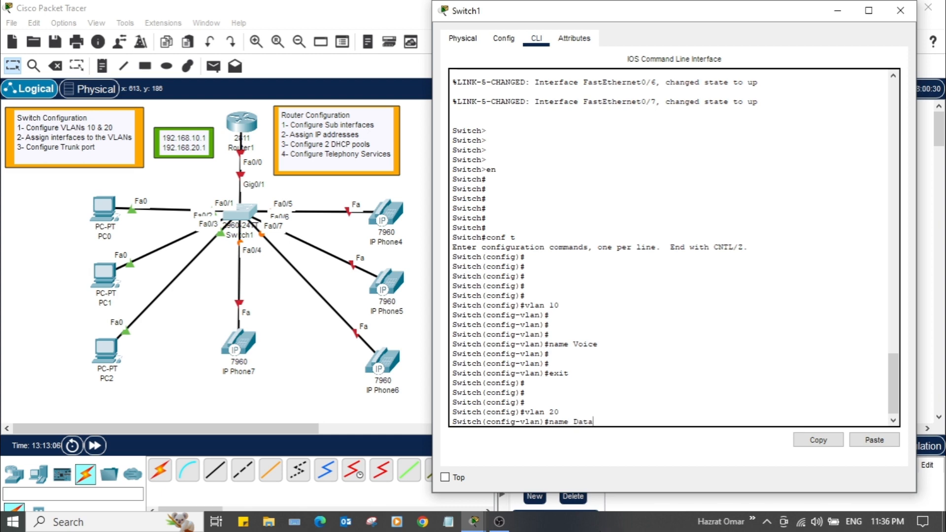
pyautogui.press('Return')
pyautogui.press('Return')
pyautogui.press('Return')
pyautogui.write('e')
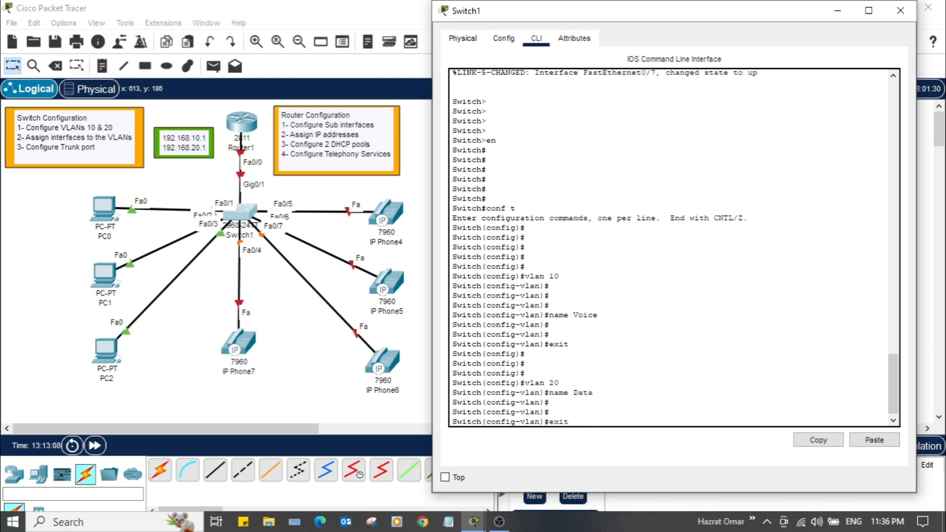
pyautogui.write('xit')
pyautogui.press('Return')
pyautogui.press('Return')
pyautogui.press('Return')
pyautogui.press('Return')
pyautogui.press('Return')
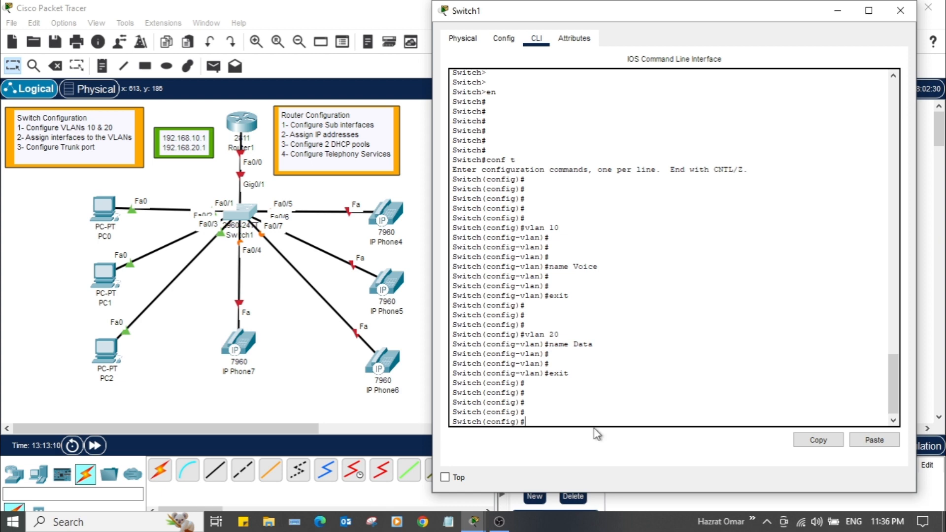
# Review the creation and naming commands entered for VLAN 10 and VLAN 20 on Switch1.
pyautogui.moveTo(511, 228); pyautogui.dragTo(560, 228)
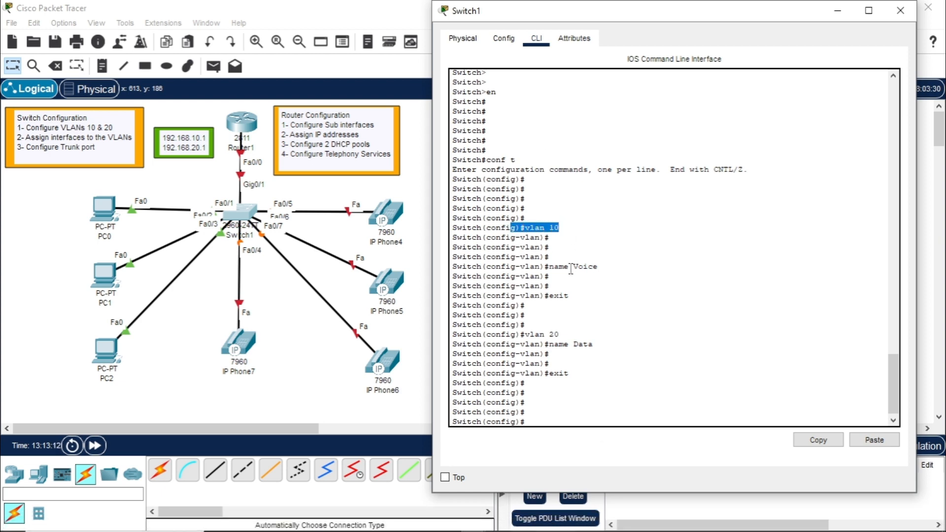
pyautogui.moveTo(541, 266); pyautogui.dragTo(585, 266)
pyautogui.moveTo(531, 342); pyautogui.dragTo(600, 339)
pyautogui.click(547, 347)
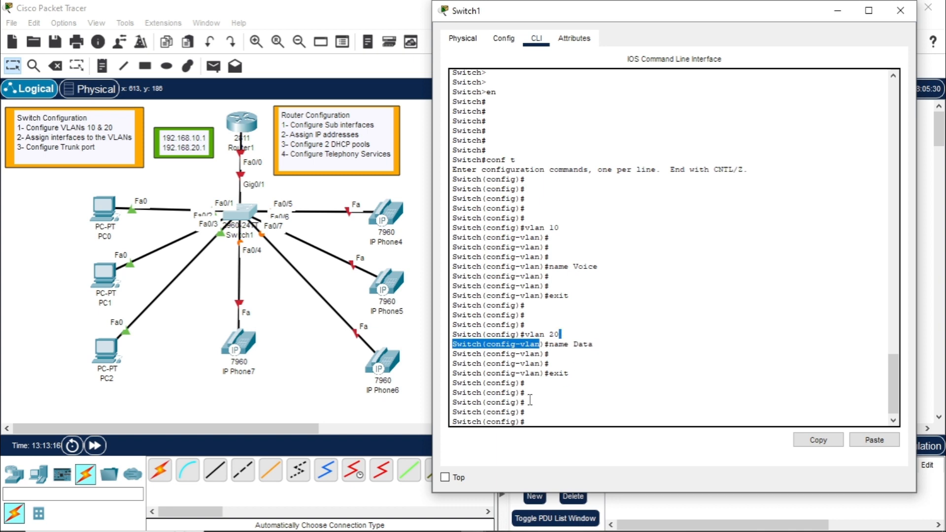
pyautogui.click(542, 413)
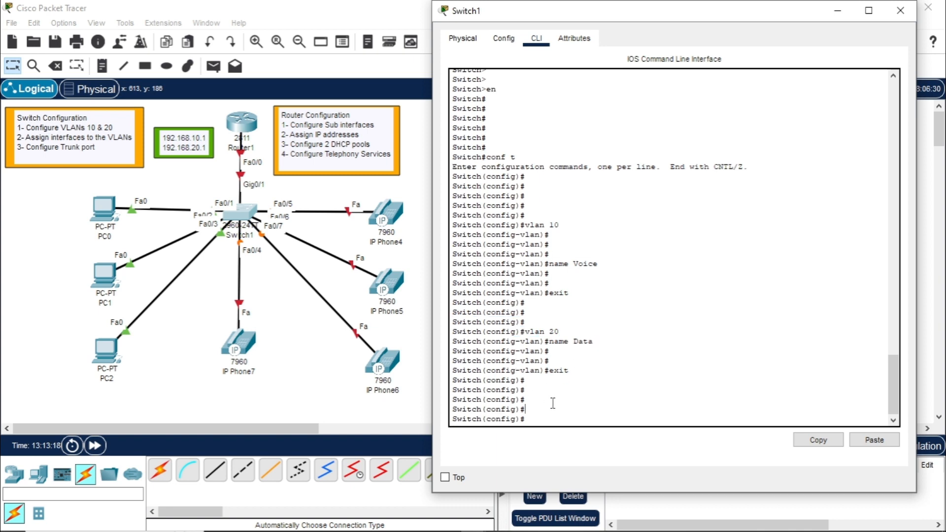
pyautogui.press('Return')
pyautogui.press('Return')
pyautogui.press('Return')
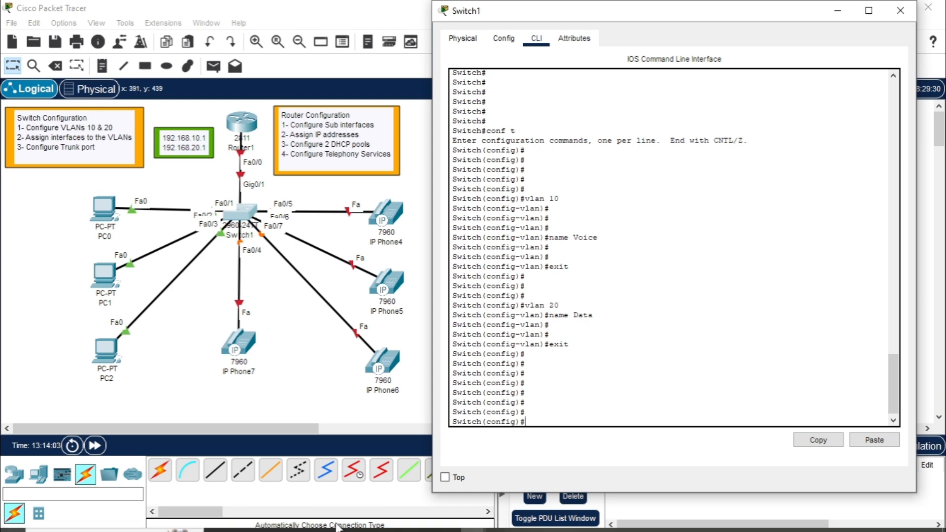
pyautogui.moveTo(338, 520)
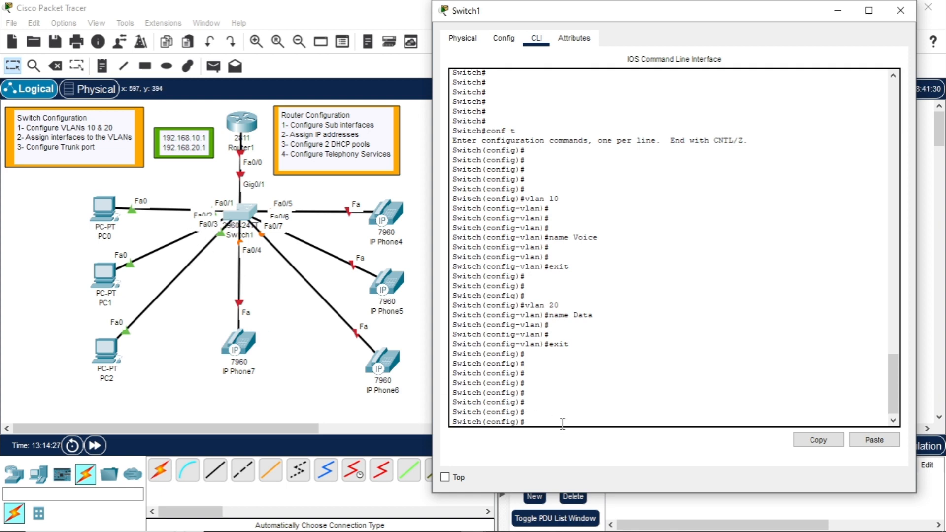
# Enter configuration mode for the interface range fa0/1-10 on Switch1.
pyautogui.write('int')
pyautogui.write('range')
pyautogui.write('fa0/1')
pyautogui.write('10')
pyautogui.press('Return')
pyautogui.press('Return')
pyautogui.press('Return')
pyautogui.press('Return')
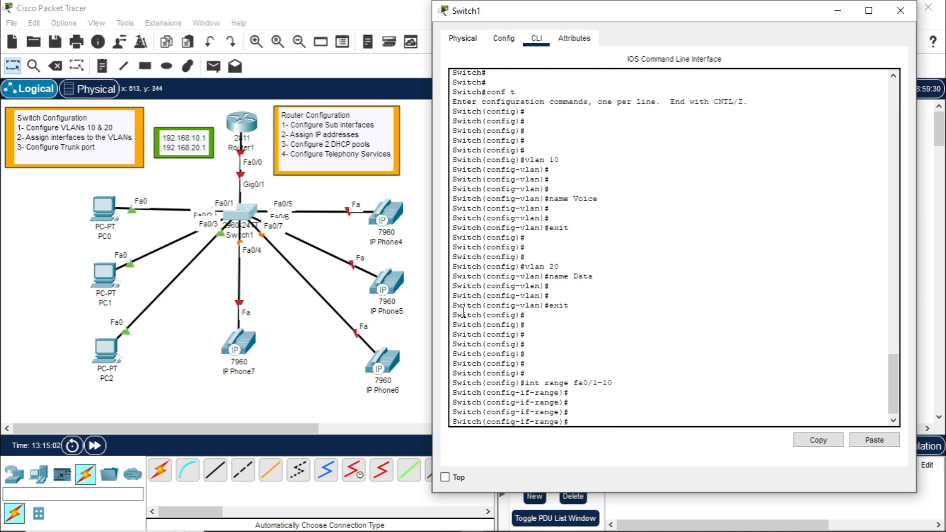
# Set the interfaces fa0/1-10 to access mode with switchport mode access.
pyautogui.write('switchp')
pyautogui.write('de access')
pyautogui.press('Return')
pyautogui.press('Return')
pyautogui.press('Return')
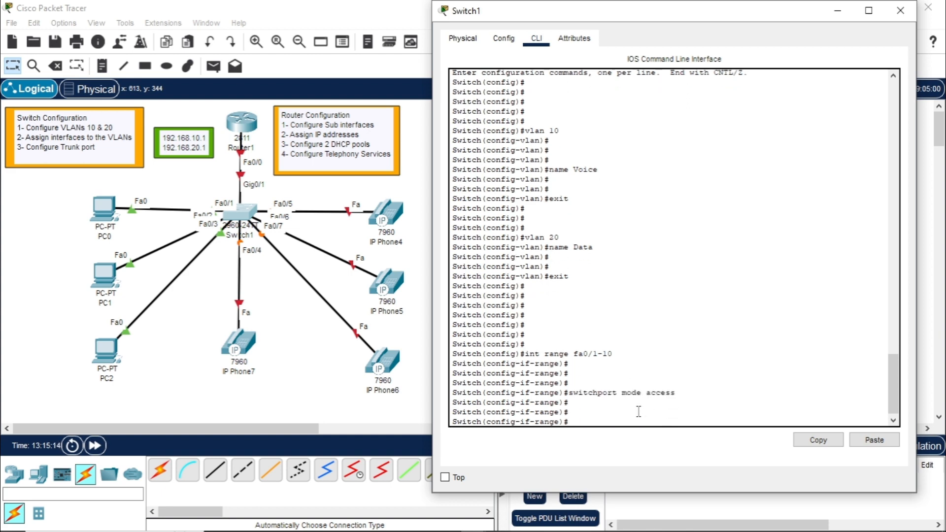
pyautogui.moveTo(572, 391); pyautogui.dragTo(613, 388)
pyautogui.click(611, 389)
pyautogui.press('Return')
pyautogui.press('Return')
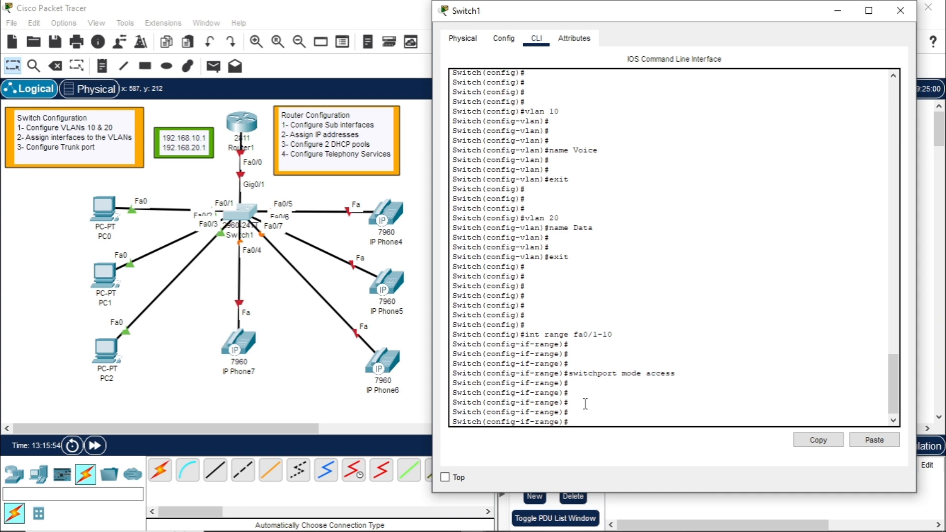
# Assign the interfaces fa0/1-10 to data VLAN 20 with switchport access vlan 20.
pyautogui.write('switchport access vlan 20')
pyautogui.press('Return')
pyautogui.press('Return')
pyautogui.press('Return')
pyautogui.press('Return')
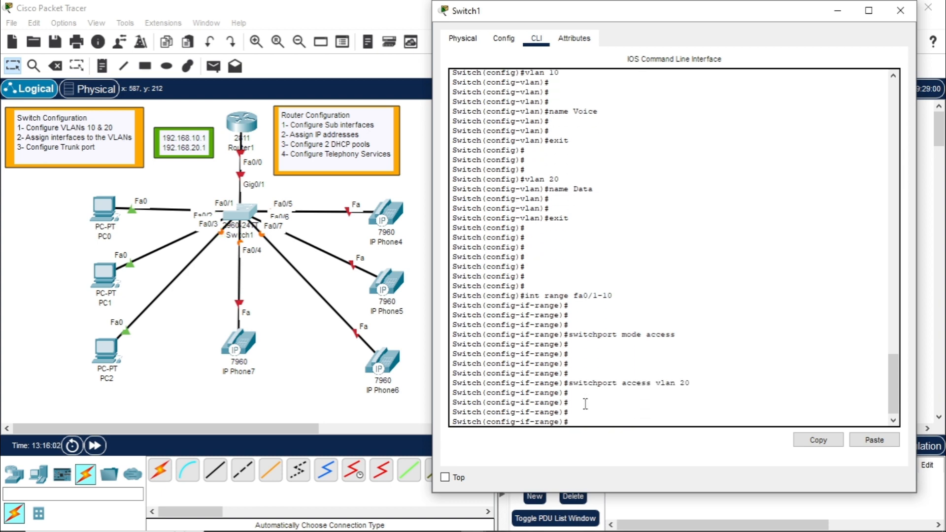
pyautogui.moveTo(564, 382); pyautogui.dragTo(696, 383)
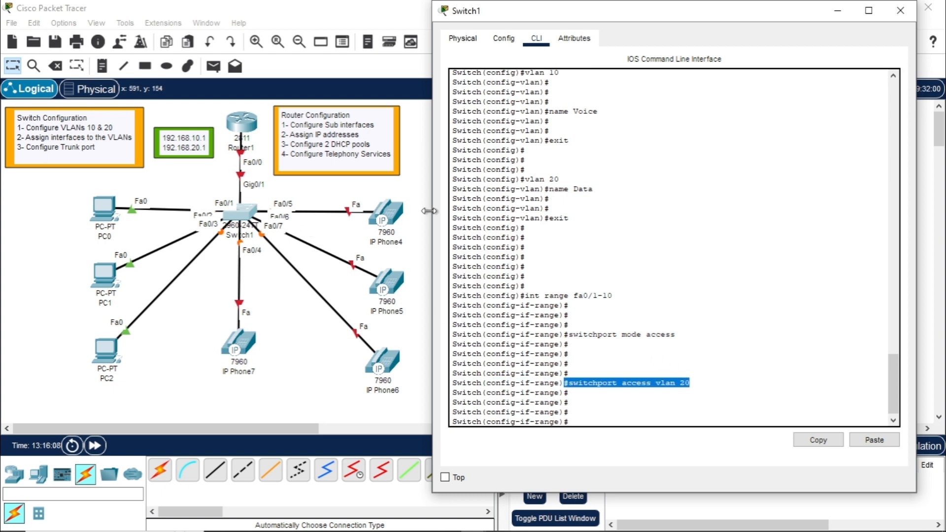
pyautogui.click(660, 384)
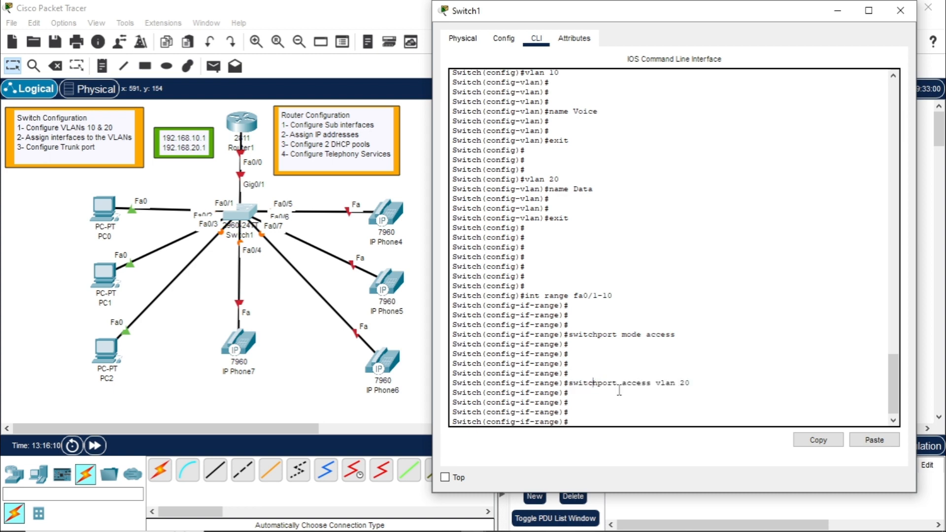
pyautogui.moveTo(580, 388); pyautogui.dragTo(650, 382)
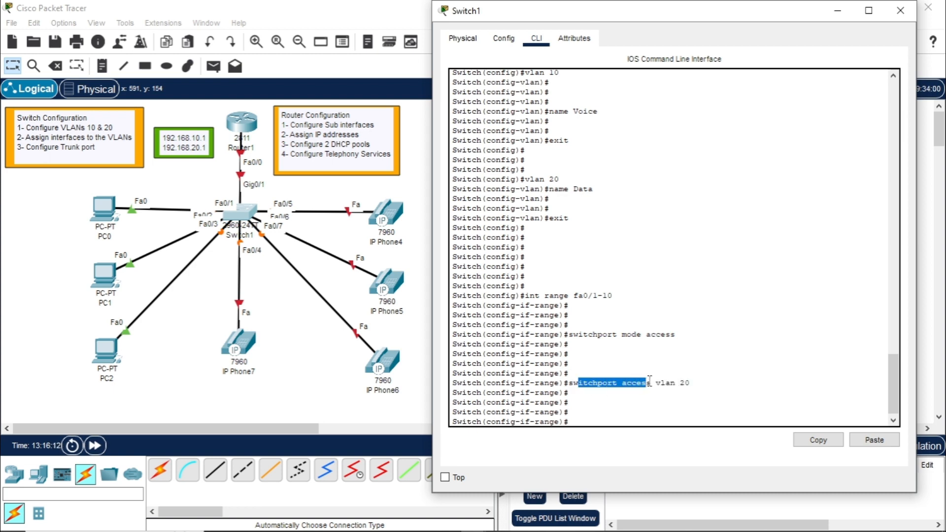
pyautogui.click(692, 382)
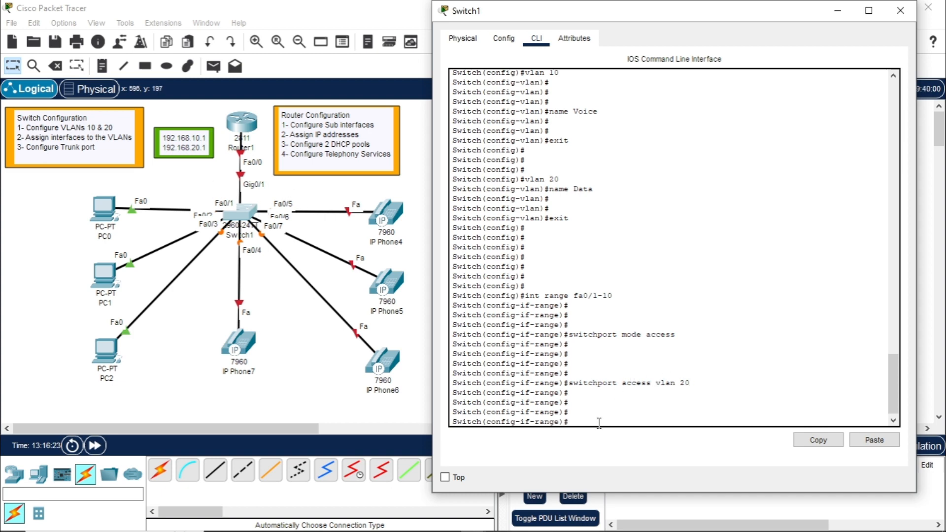
# Set VLAN 10 as the voice VLAN for fa0/1-10 with switchport voice vlan 10.
pyautogui.write('witchport voice vlan 10')
pyautogui.press('Return')
pyautogui.press('Return')
pyautogui.press('Return')
pyautogui.press('Return')
pyautogui.press('Return')
pyautogui.press('Return')
pyautogui.press('Return')
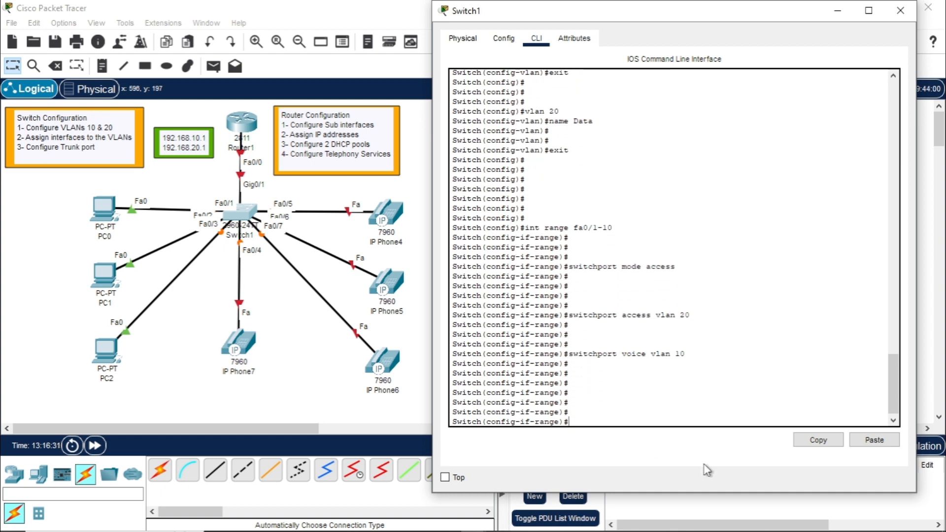
# Examine the switchport voice vlan 10 command entered for the interface range fa0/1-10.
pyautogui.moveTo(566, 354); pyautogui.dragTo(693, 354)
pyautogui.click(622, 362)
pyautogui.moveTo(653, 355); pyautogui.dragTo(686, 354)
pyautogui.click(629, 360)
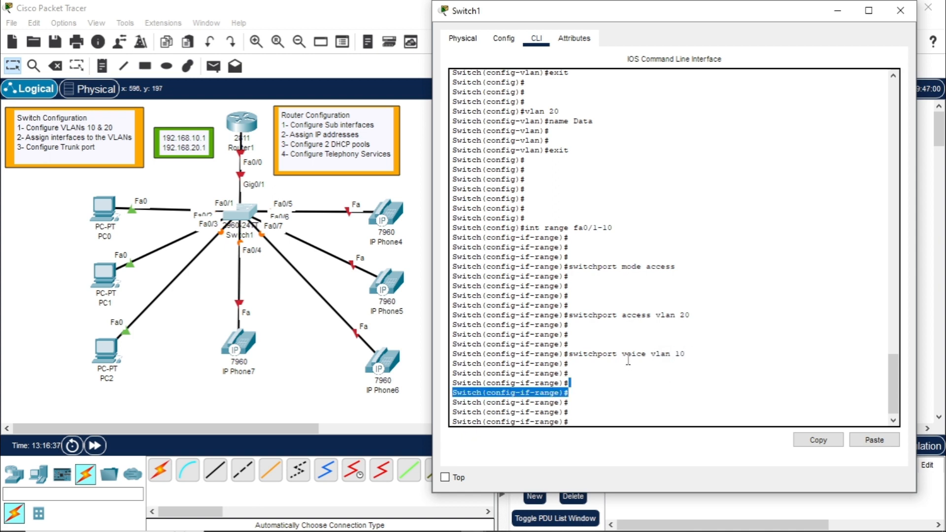
pyautogui.moveTo(622, 354); pyautogui.dragTo(649, 355)
pyautogui.click(624, 377)
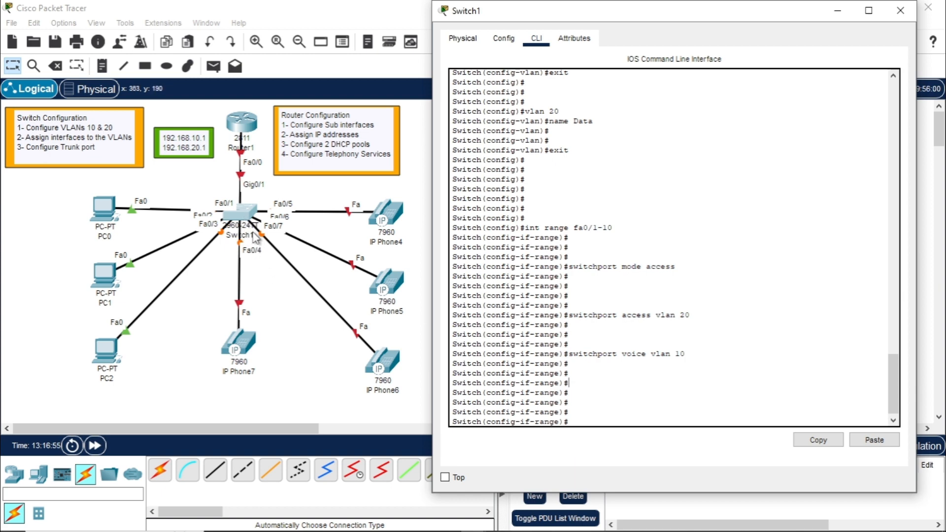
pyautogui.moveTo(699, 365); pyautogui.dragTo(707, 358)
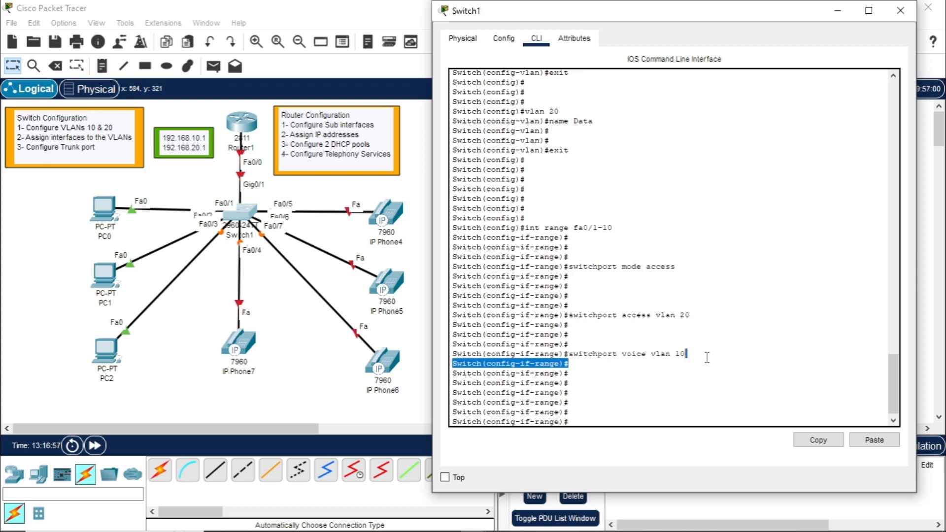
pyautogui.click(673, 352)
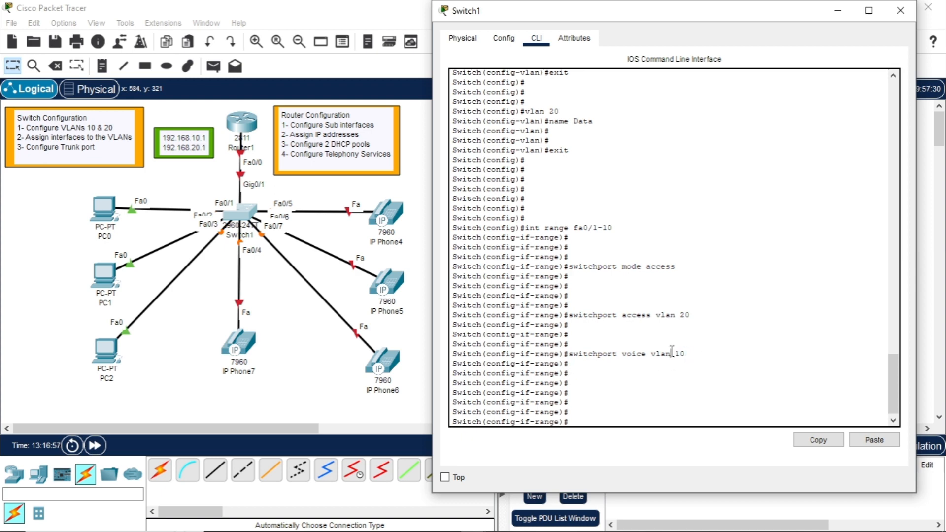
# Exit the fa0/1-10 interface range configuration and return to global configuration mode on Switch1.
pyautogui.click(613, 418)
pyautogui.press('Return')
pyautogui.press('Return')
pyautogui.press('Return')
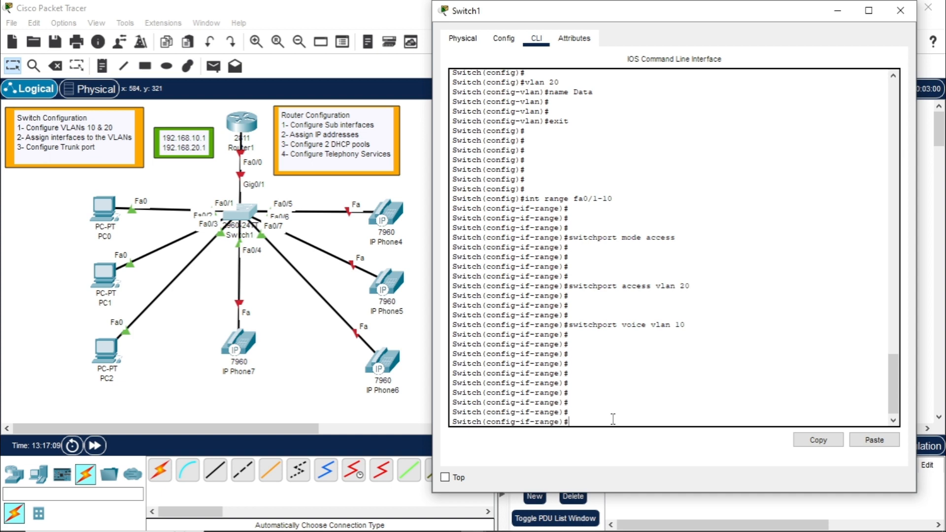
pyautogui.write('exit')
pyautogui.press('Return')
pyautogui.press('Return')
pyautogui.press('Return')
pyautogui.press('Return')
pyautogui.press('Return')
pyautogui.press('Return')
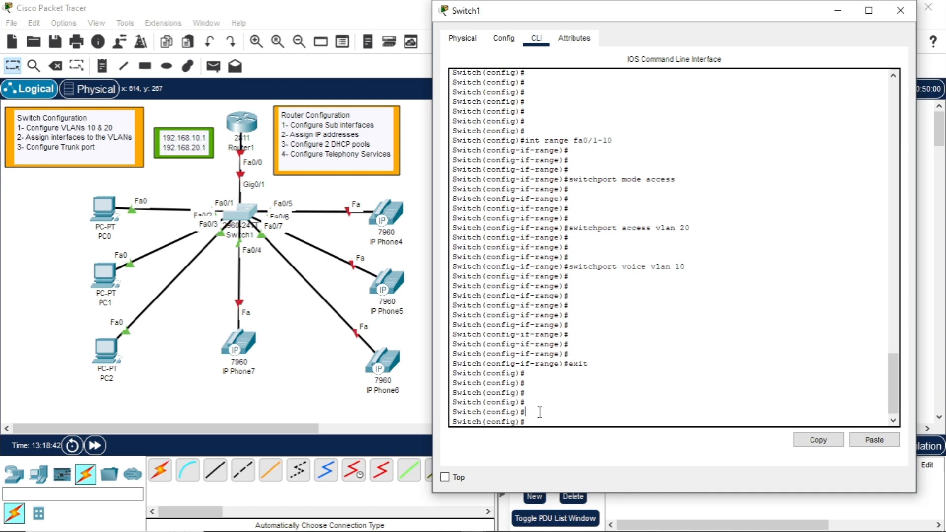
# Configure Switch1's interface gig0/1 as a trunk with switchport mode trunk and exit to global configuration mode.
pyautogui.press('Return')
pyautogui.press('Return')
pyautogui.press('Return')
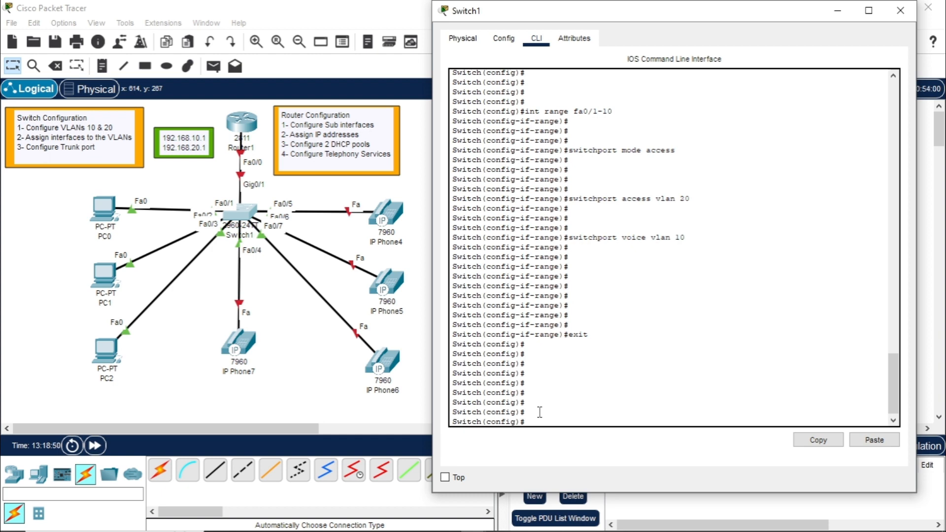
pyautogui.write('t gig0/1')
pyautogui.press('Return')
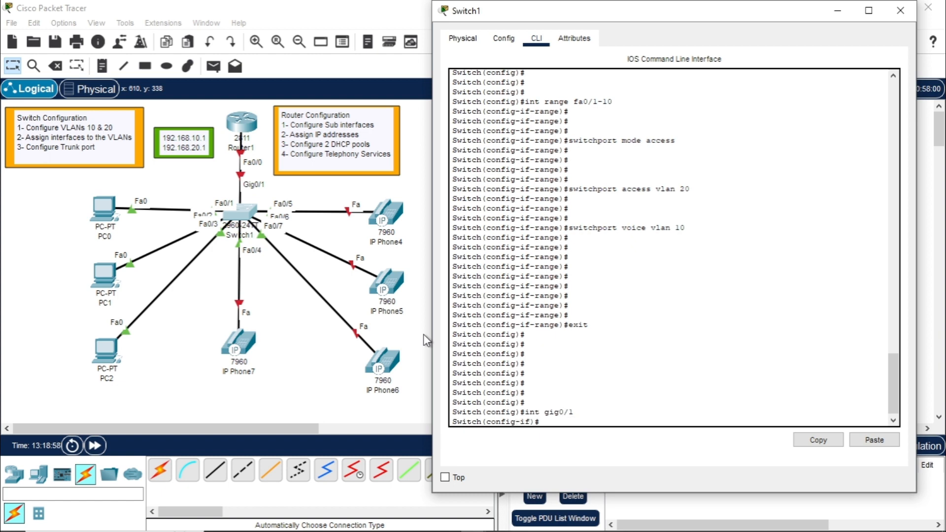
pyautogui.write('switchport mode trunk')
pyautogui.press('Return')
pyautogui.press('Return')
pyautogui.press('Return')
pyautogui.press('Return')
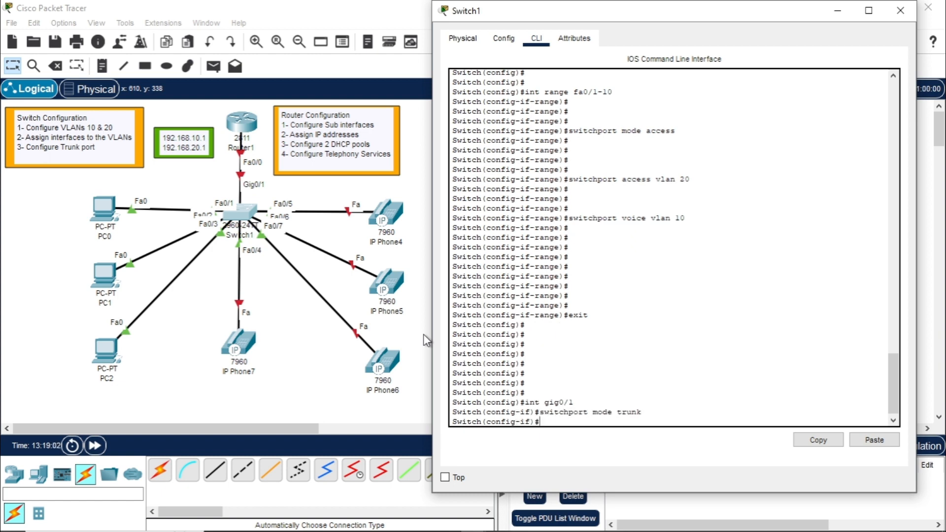
pyautogui.write('exit')
pyautogui.press('Return')
pyautogui.press('Return')
pyautogui.press('Return')
pyautogui.press('Return')
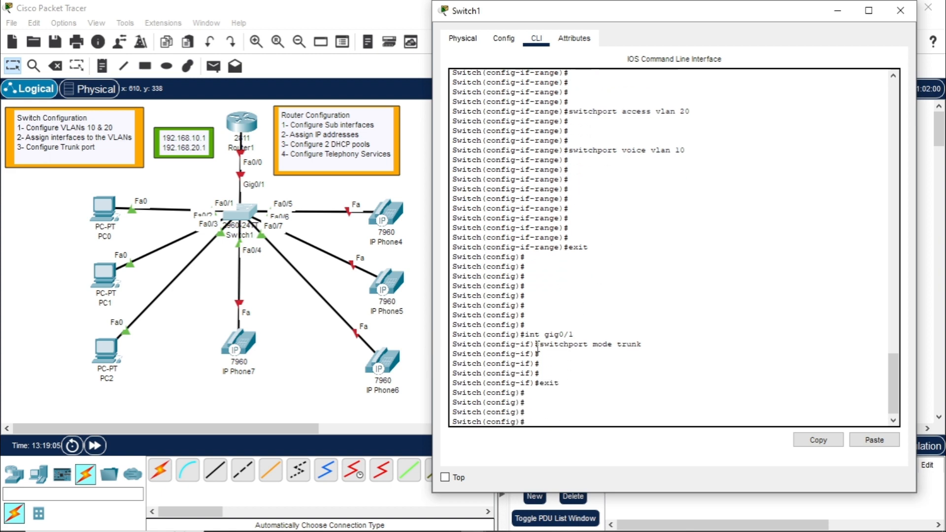
# Review the trunk command on gig0/1 and the preceding switch configuration commands.
pyautogui.moveTo(537, 347); pyautogui.dragTo(654, 353)
pyautogui.click(585, 364)
pyautogui.moveTo(544, 344); pyautogui.dragTo(633, 344)
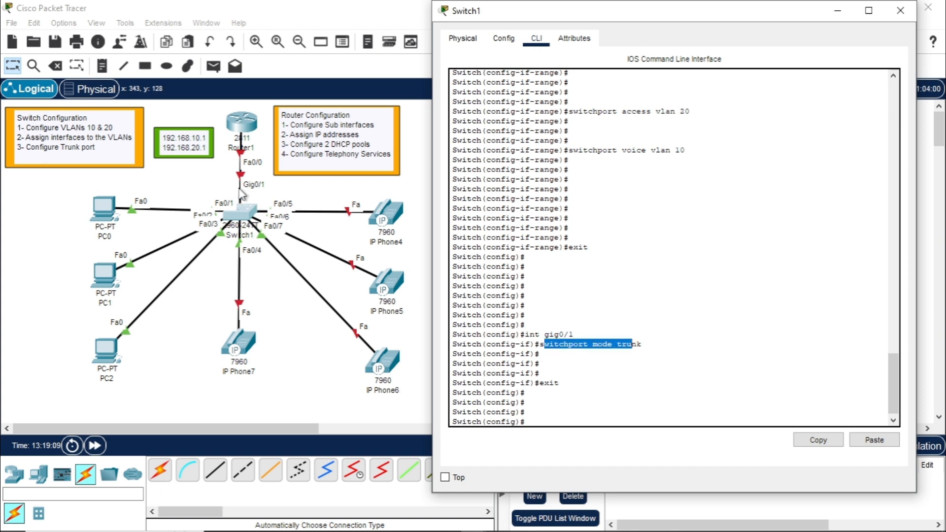
pyautogui.click(529, 415)
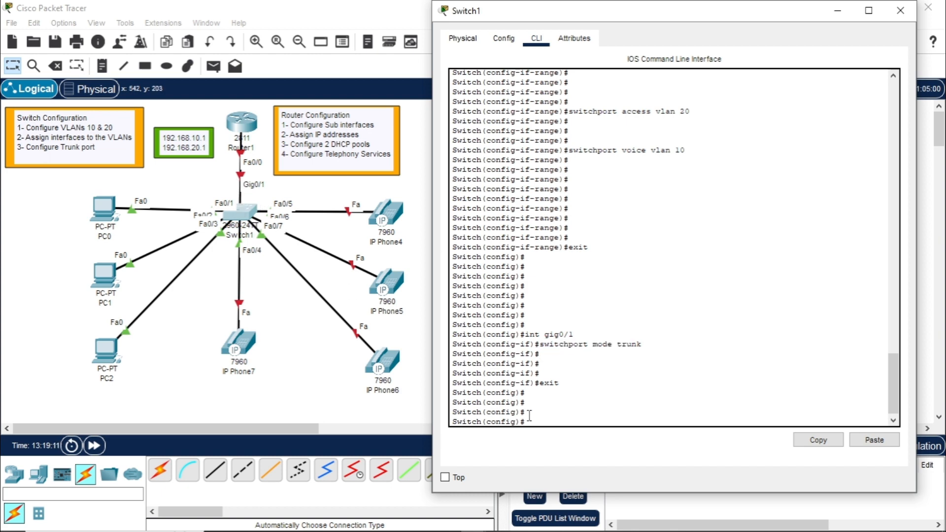
pyautogui.scroll(7, 539, 204)
pyautogui.scroll(-7, 563, 254)
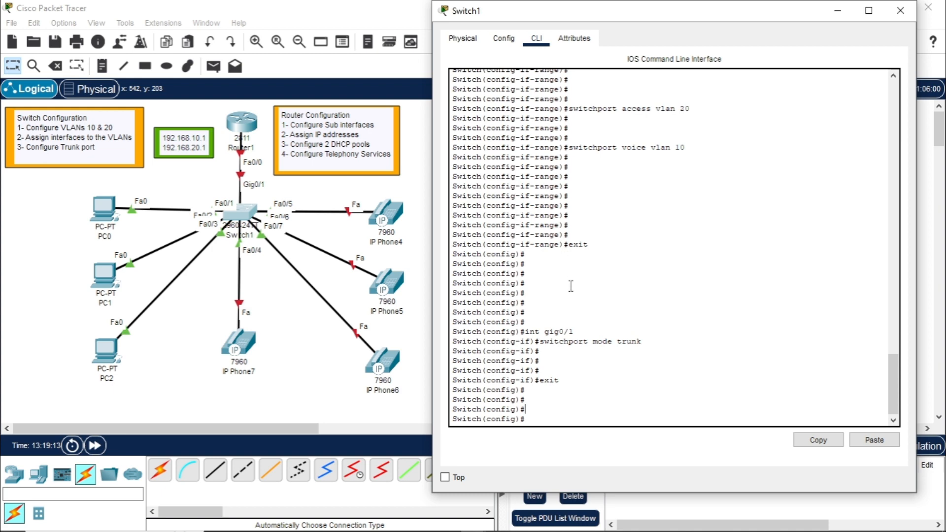
pyautogui.scroll(5, 574, 237)
pyautogui.scroll(-5, 588, 279)
# Run do sh vlan on Switch1 and check which ports belong to the Voice and Data VLANs.
pyautogui.click(546, 417)
pyautogui.press('Return')
pyautogui.press('Return')
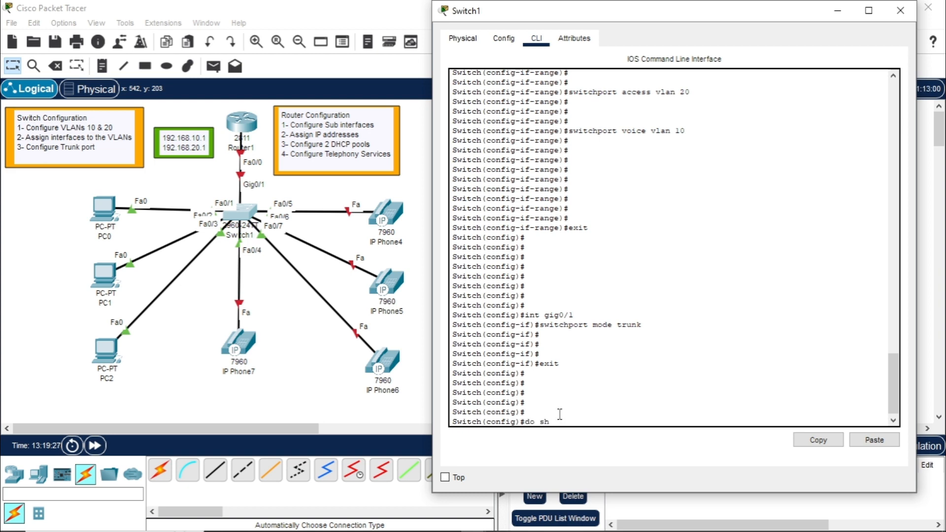
pyautogui.write('lan')
pyautogui.press('Return')
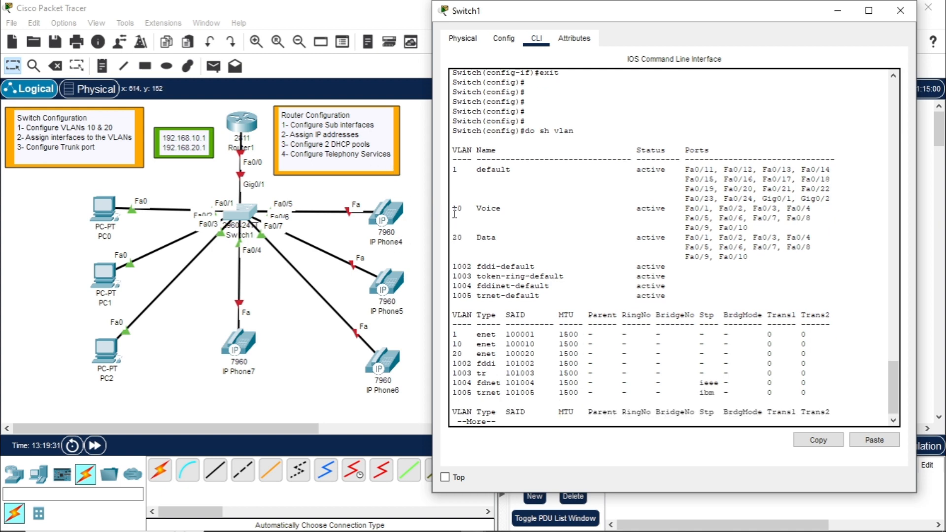
pyautogui.moveTo(452, 208); pyautogui.dragTo(809, 224)
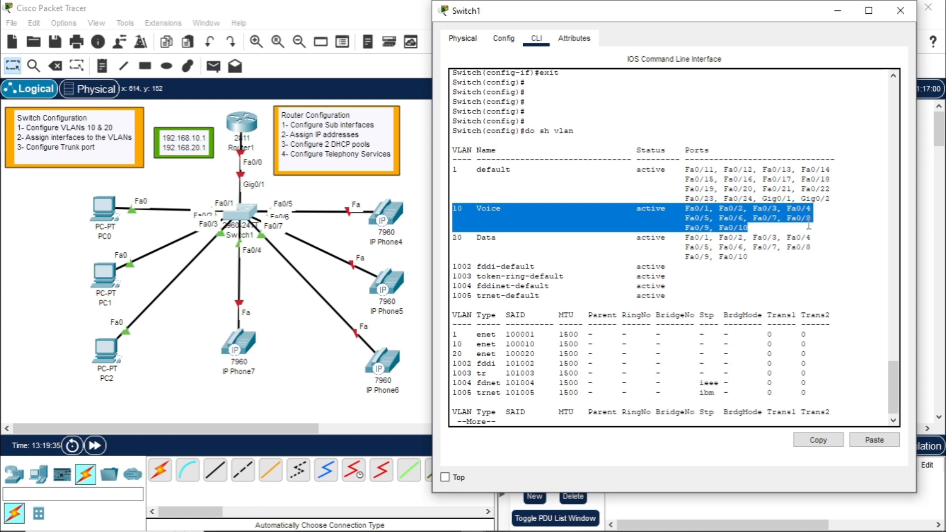
pyautogui.moveTo(453, 238); pyautogui.dragTo(775, 261)
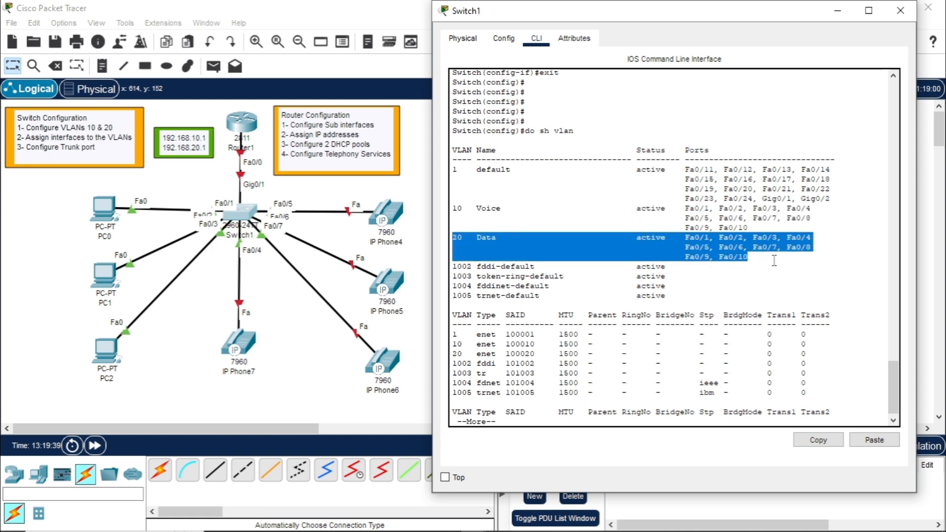
pyautogui.click(775, 261)
pyautogui.scroll(-1, 809, 276)
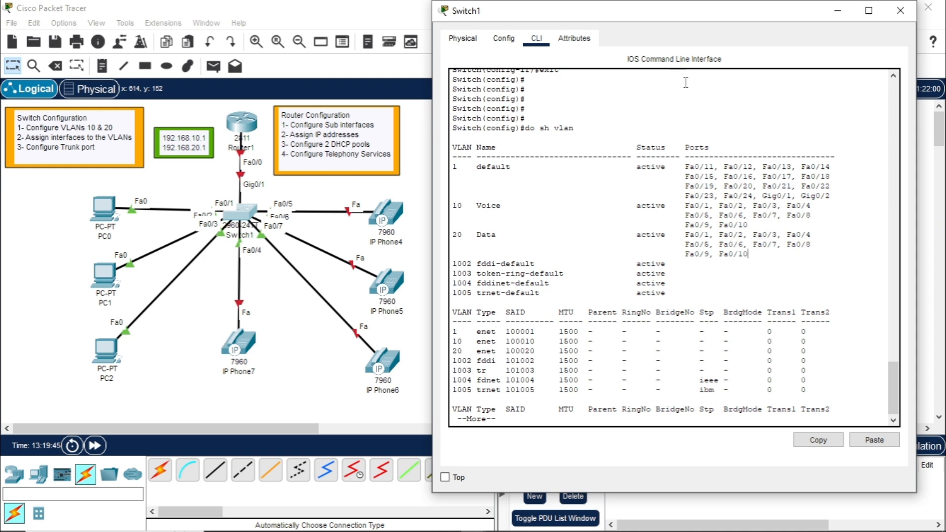
# Leave Switch1's configuration and open the command line interface of Router1.
pyautogui.click(311, 377)
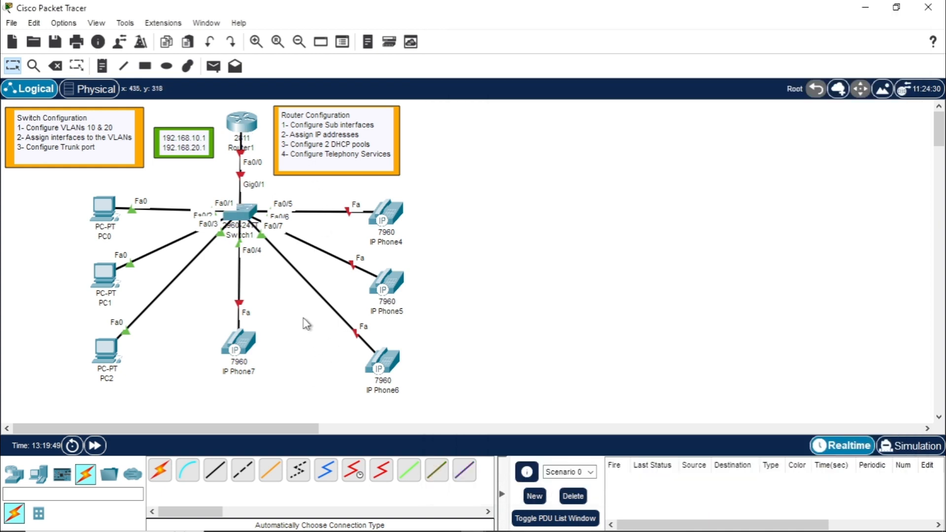
pyautogui.click(245, 122)
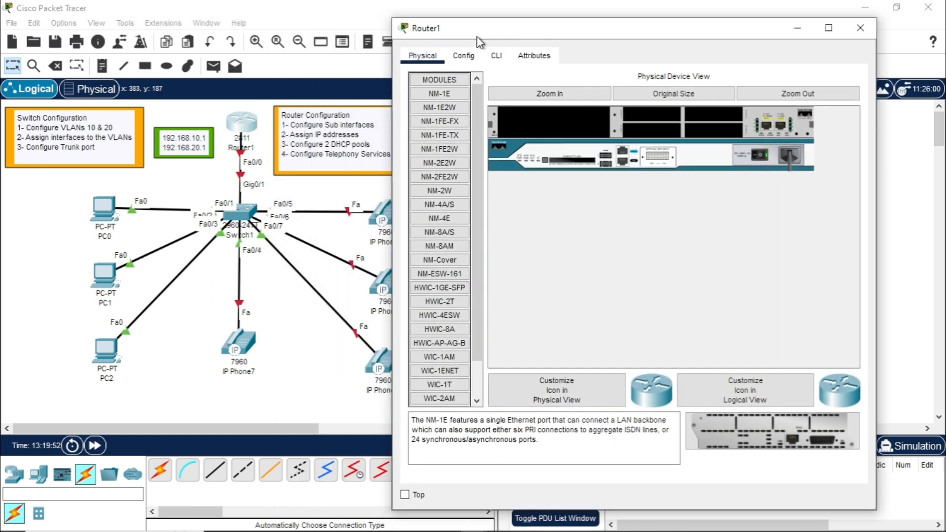
pyautogui.click(497, 56)
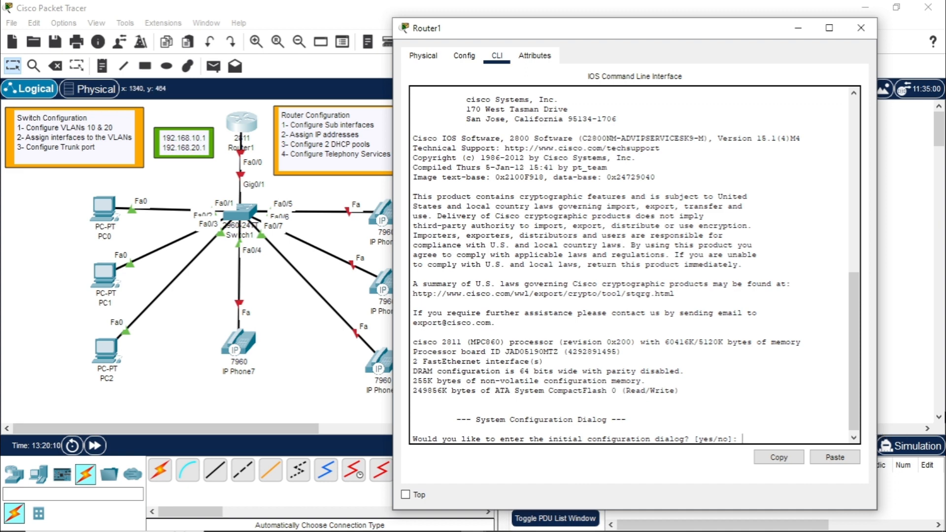
pyautogui.write('ni')
pyautogui.press('Return')
pyautogui.press('Return')
pyautogui.press('Return')
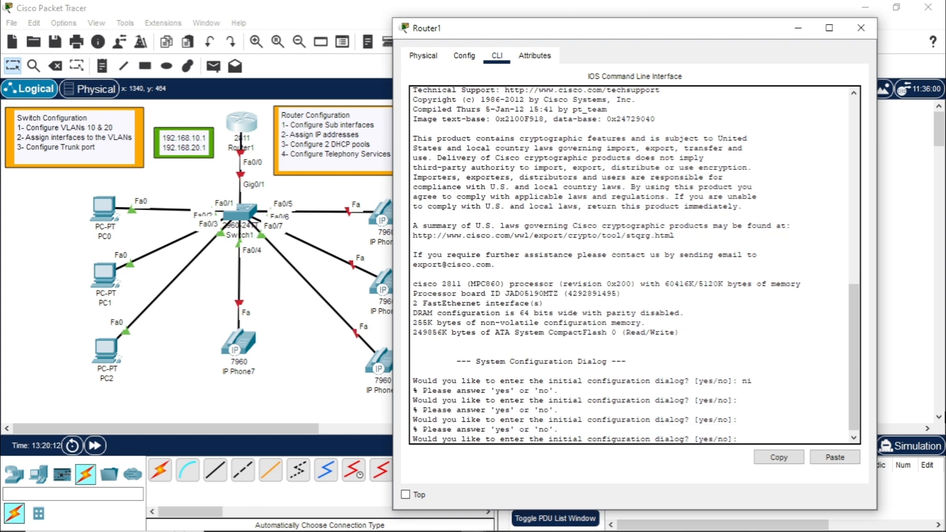
# Decline Router1's initial configuration dialog by answering no and start the router's command prompt.
pyautogui.write('no')
pyautogui.press('Return')
pyautogui.press('Return')
pyautogui.press('Return')
pyautogui.press('Return')
pyautogui.press('Return')
pyautogui.press('Return')
pyautogui.press('Return')
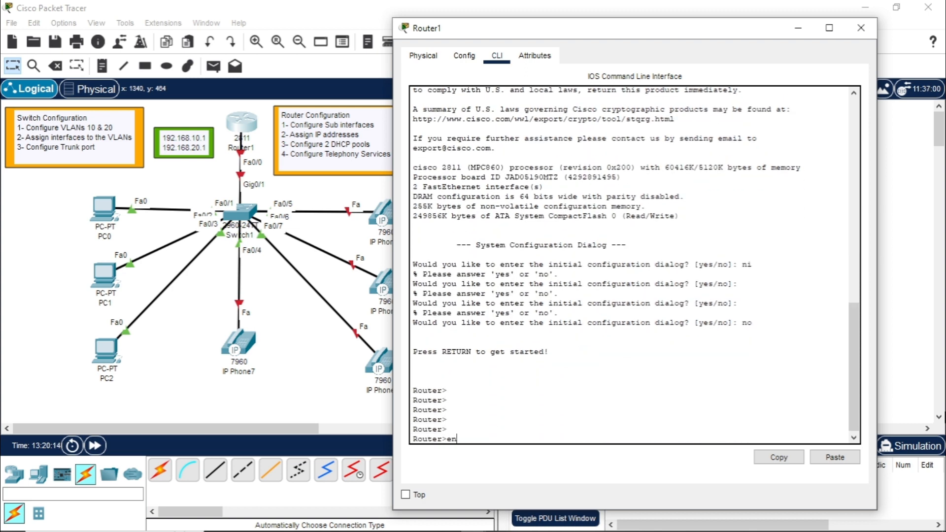
# Enter privileged mode with en and global configuration mode with conf t on Router1.
pyautogui.write('en')
pyautogui.press('Return')
pyautogui.press('Return')
pyautogui.press('Return')
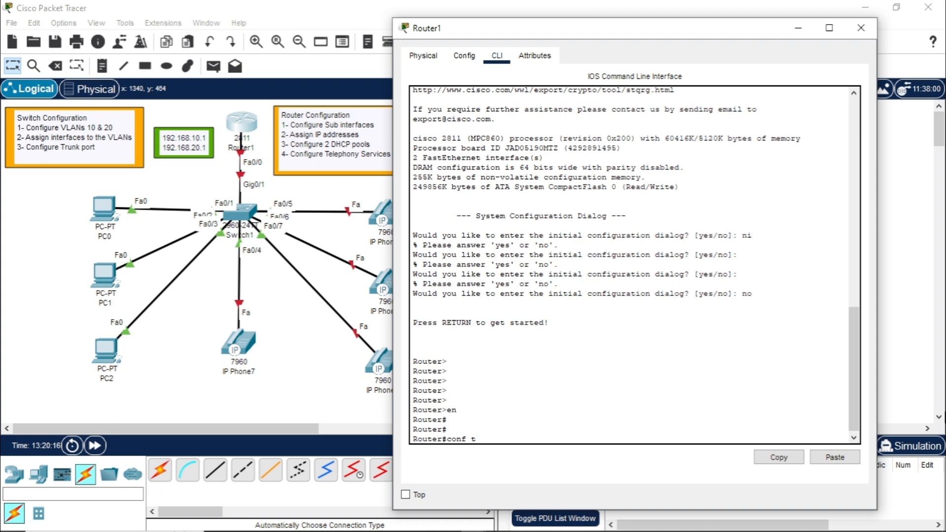
pyautogui.press('Return')
pyautogui.press('Return')
pyautogui.press('Return')
pyautogui.press('Return')
pyautogui.press('Return')
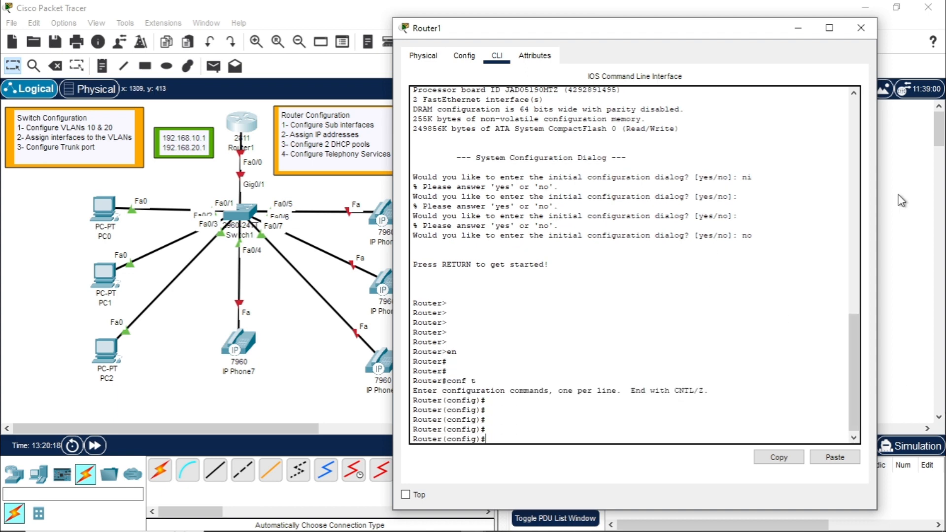
# Enter configuration mode for Router1's interface fa0/0 and enable it with no shut.
pyautogui.moveTo(460, 32); pyautogui.dragTo(503, 15)
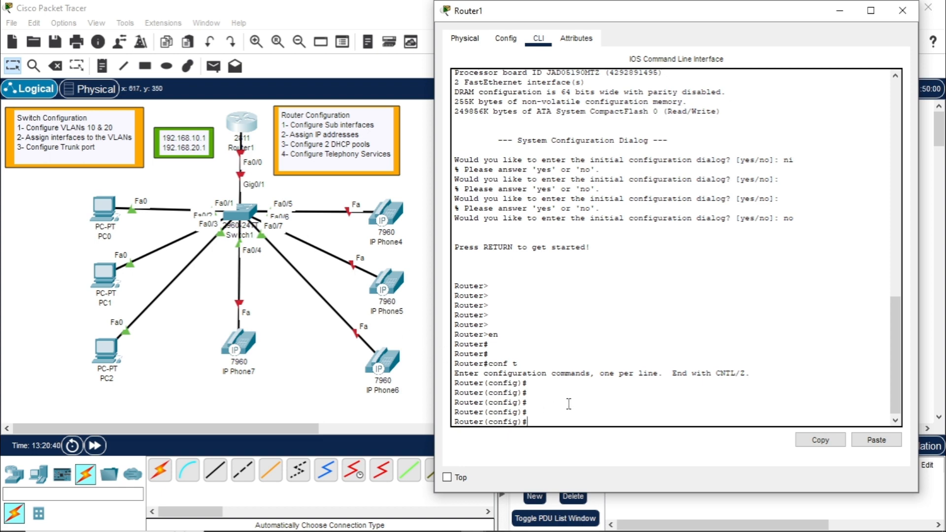
pyautogui.write('int fa0/0')
pyautogui.press('Return')
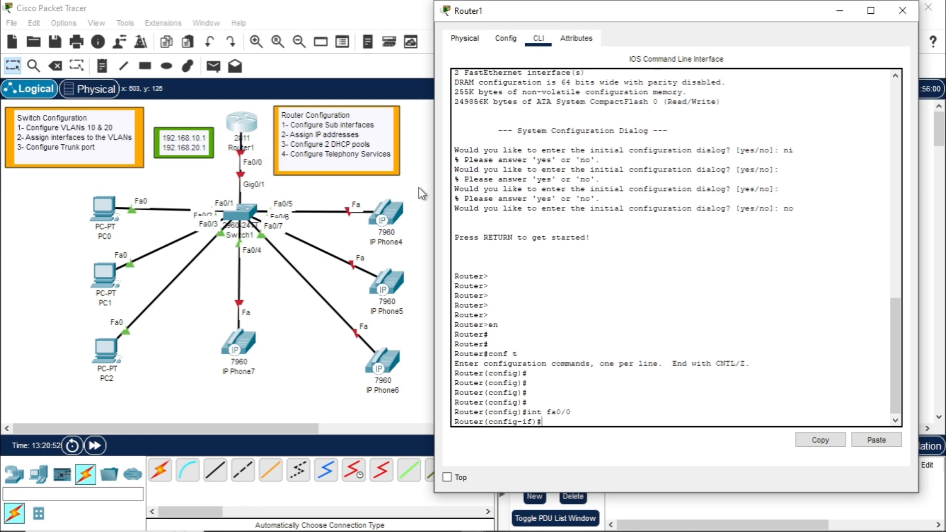
pyautogui.write('no shut')
pyautogui.press('Return')
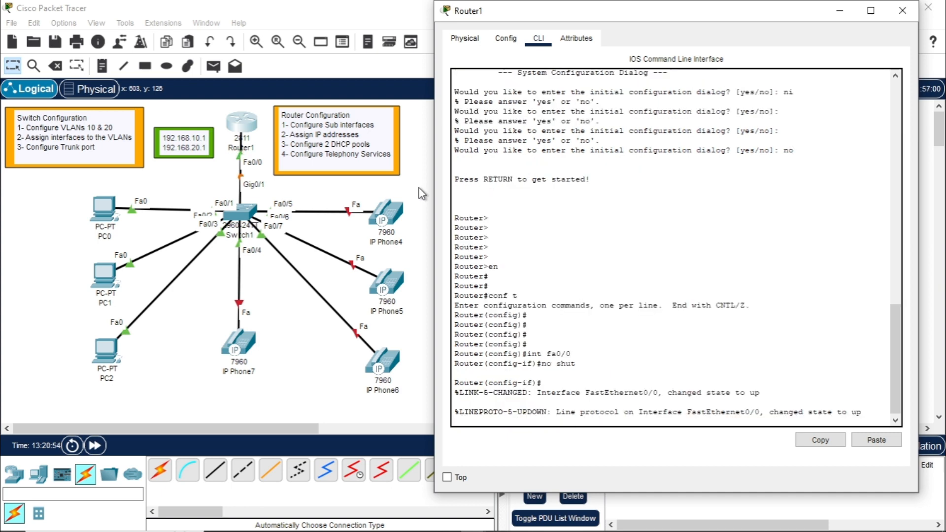
pyautogui.press('Return')
pyautogui.press('Return')
pyautogui.press('Return')
pyautogui.press('Return')
pyautogui.press('Return')
pyautogui.press('Return')
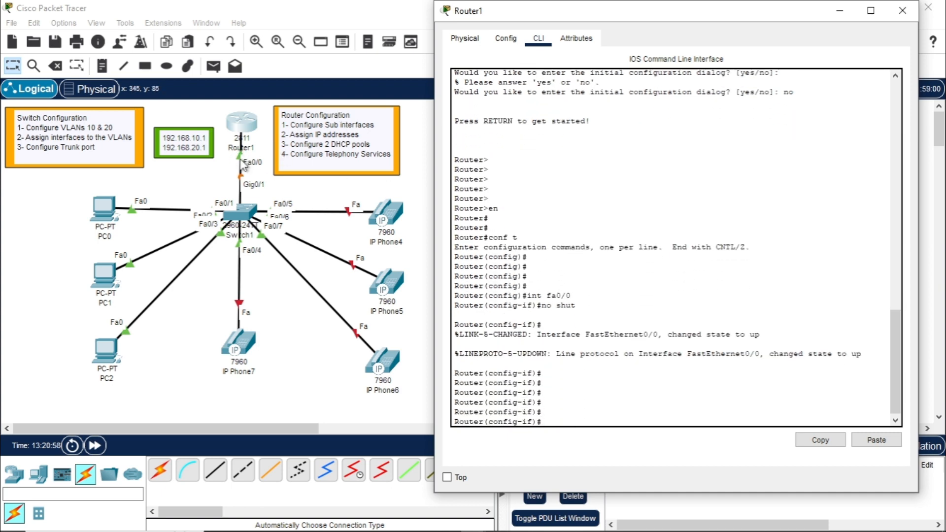
# Check the fa0/0 line protocol message and exit the interface configuration to global configuration mode.
pyautogui.moveTo(576, 355); pyautogui.dragTo(846, 362)
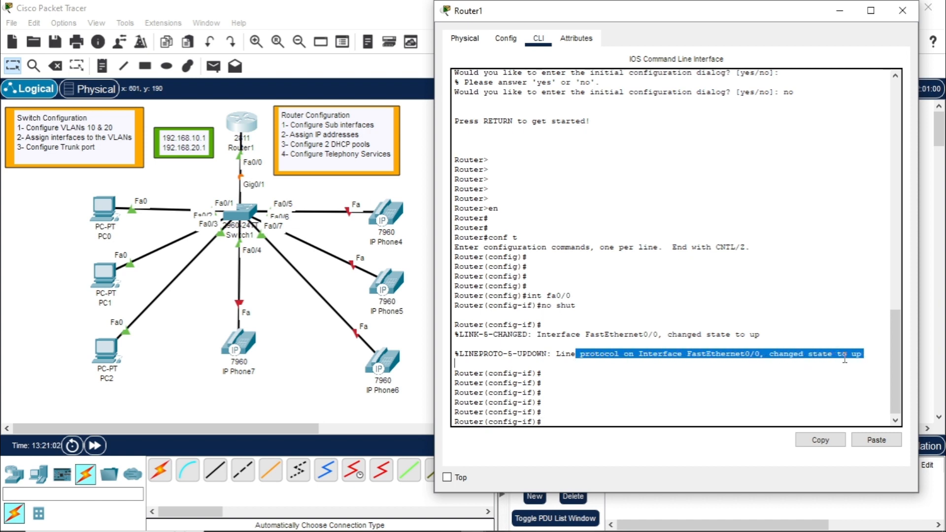
pyautogui.click(596, 411)
pyautogui.press('Return')
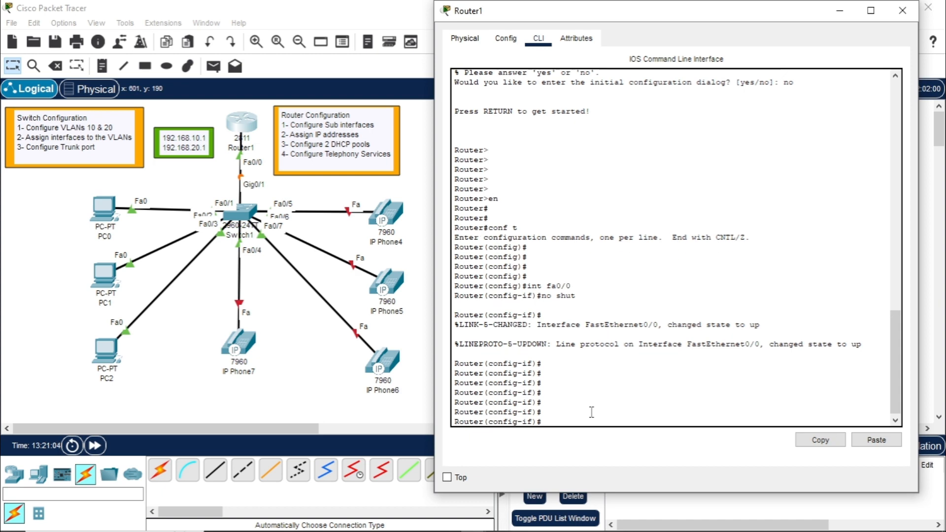
pyautogui.press('Return')
pyautogui.write('exit')
pyautogui.press('Return')
pyautogui.press('Return')
pyautogui.press('Return')
pyautogui.press('Return')
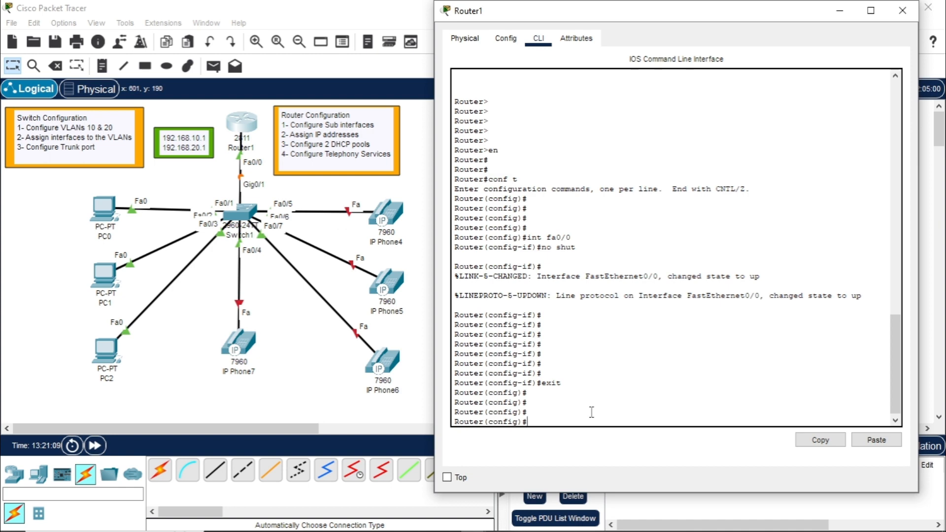
# Create the subinterface fa0/0.10 on Router1 and enter its configuration mode.
pyautogui.write('int ')
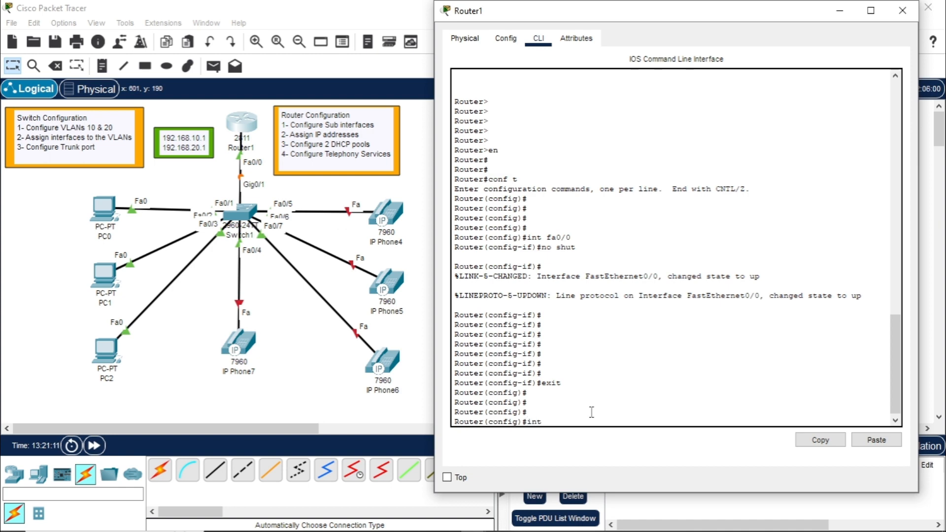
pyautogui.write('fa')
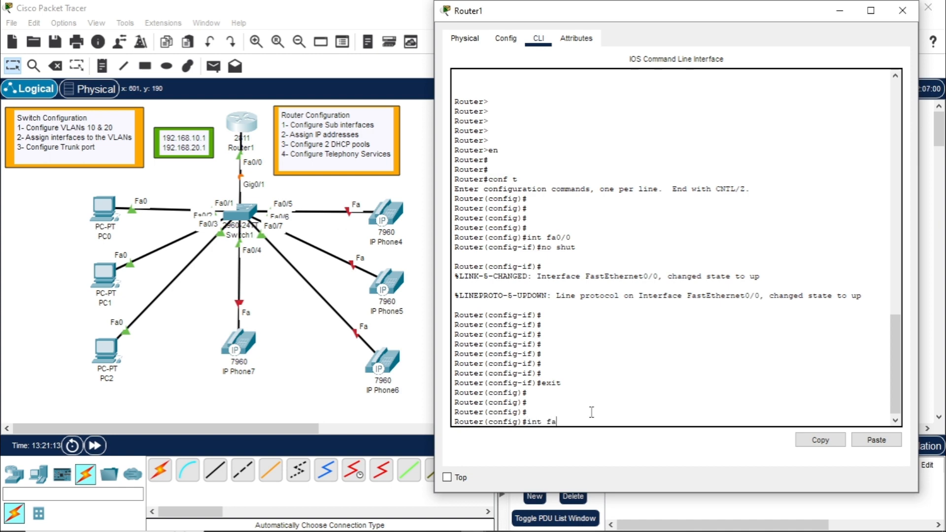
pyautogui.write('0/0')
pyautogui.write('.10')
pyautogui.press('Return')
pyautogui.press('Return')
pyautogui.press('Return')
pyautogui.press('Return')
pyautogui.press('Return')
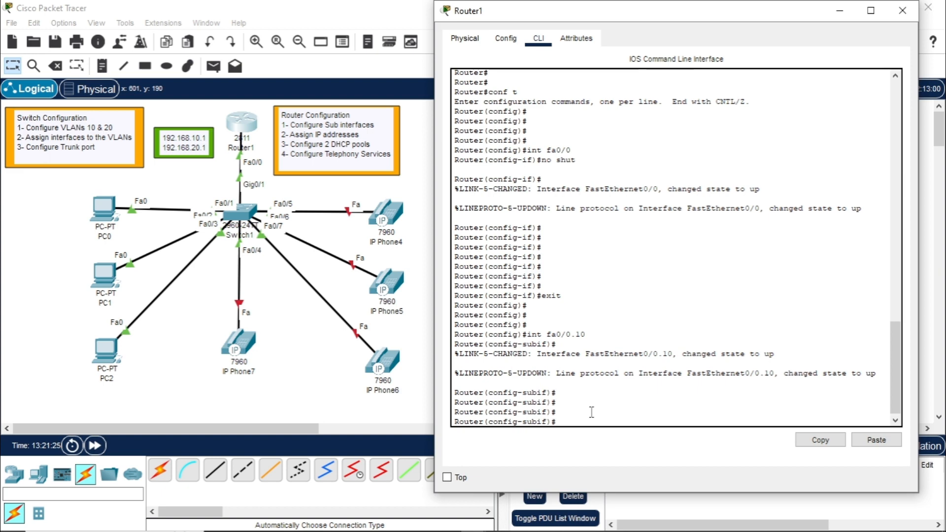
# Check the line protocol message for subinterface FastEthernet0/0.10.
pyautogui.moveTo(547, 373); pyautogui.dragTo(685, 381)
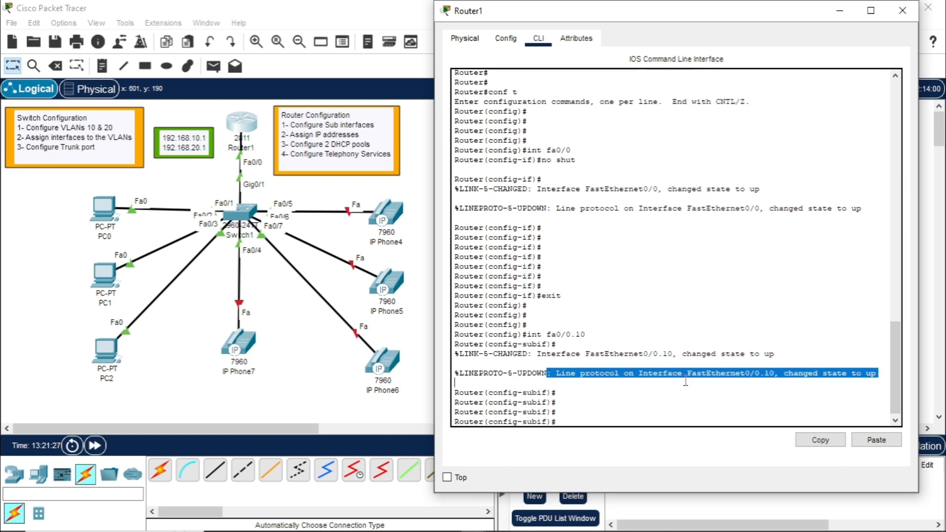
pyautogui.click(739, 381)
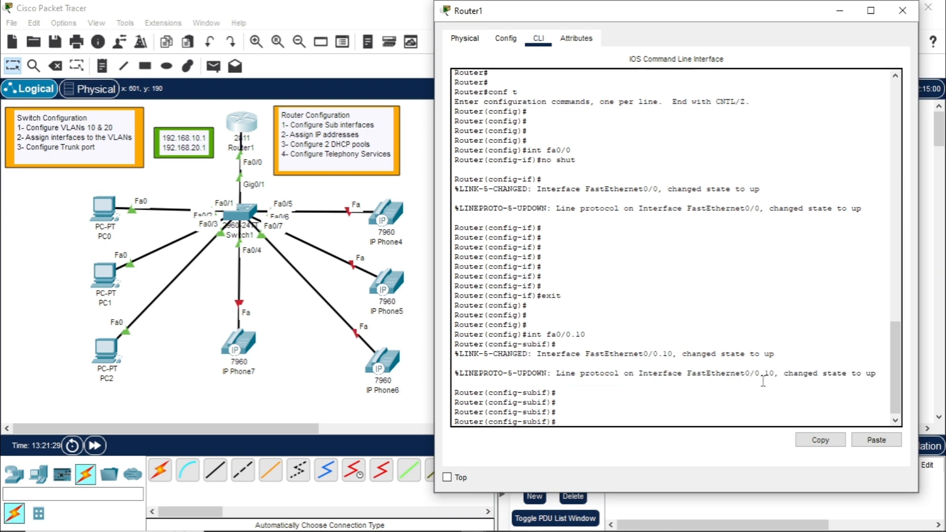
pyautogui.moveTo(668, 375); pyautogui.dragTo(775, 375)
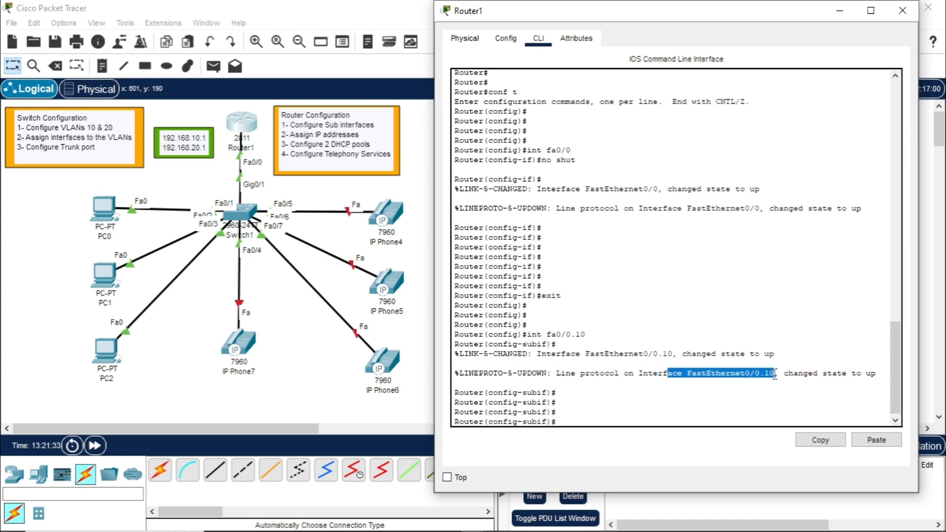
pyautogui.click(713, 373)
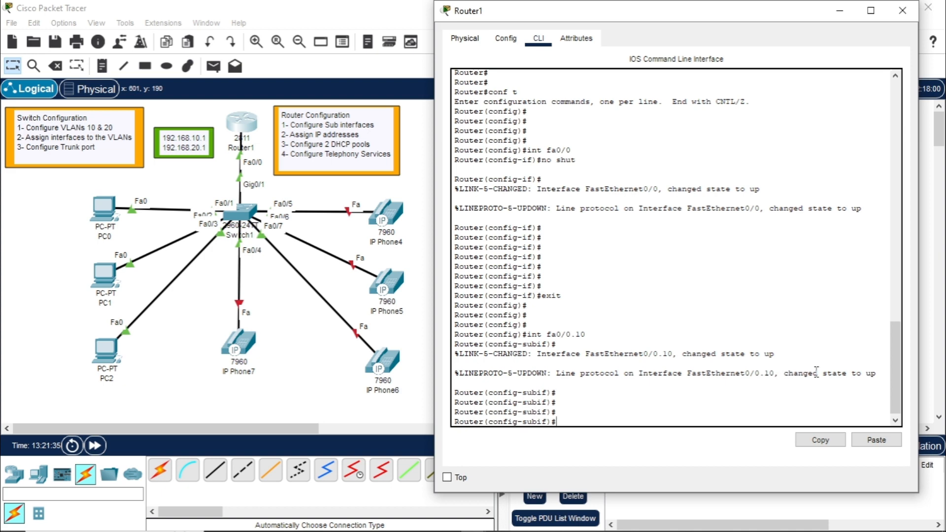
pyautogui.moveTo(818, 373); pyautogui.dragTo(770, 373)
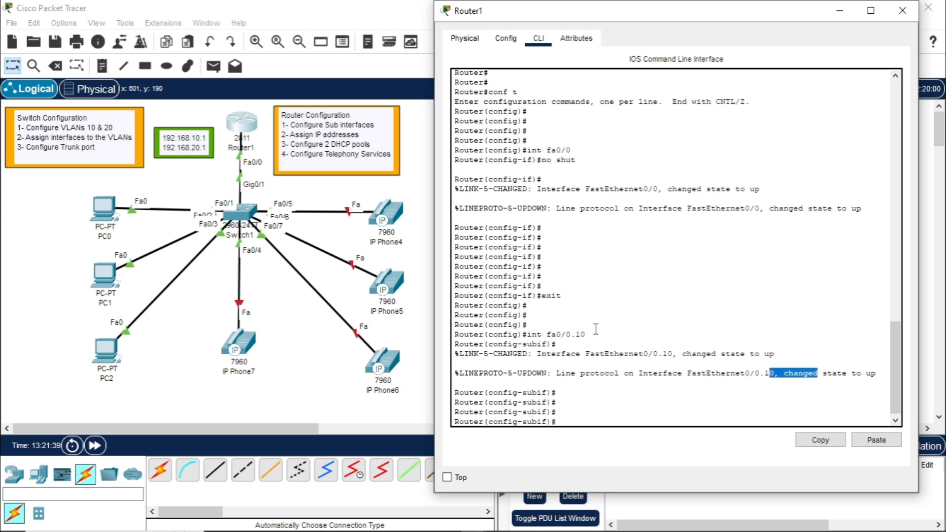
# Set 802.1Q encapsulation for VLAN 10 on subinterface fa0/0.10 with encapsulation dot1Q 10.
pyautogui.click(565, 422)
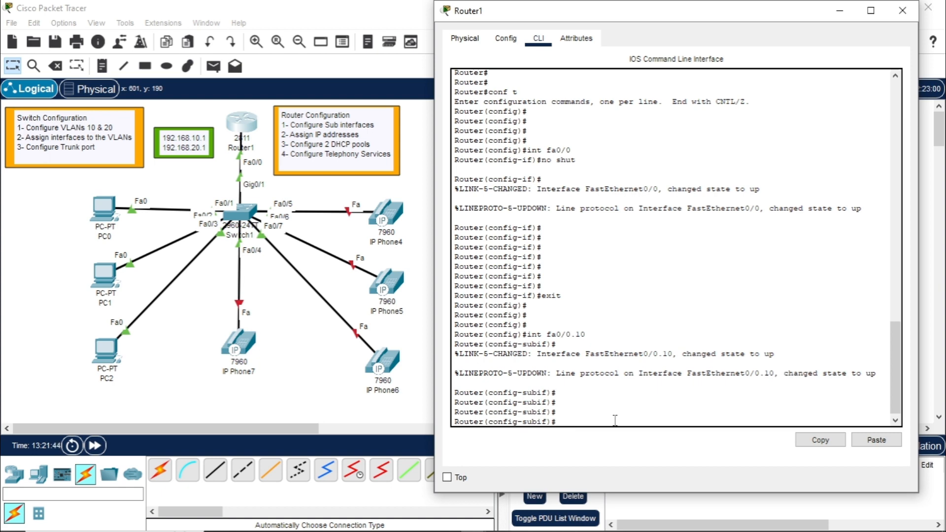
pyautogui.write('encap')
pyautogui.press('Tab')
pyautogui.write('dot')
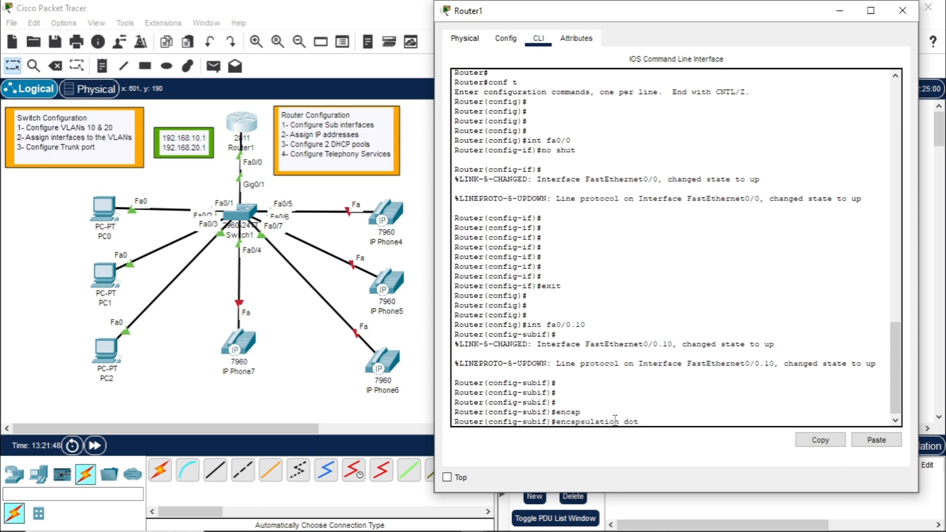
pyautogui.write('1')
pyautogui.press('Tab')
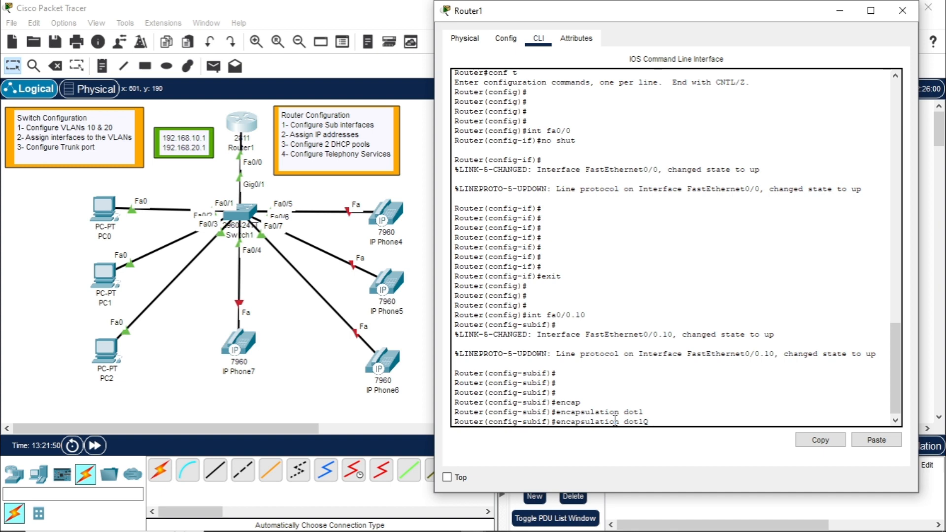
pyautogui.write('10')
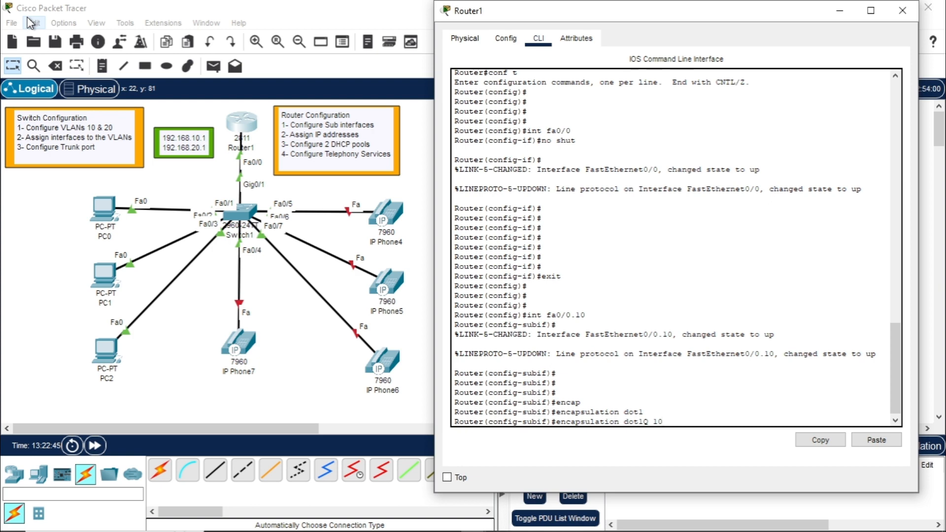
pyautogui.press('Return')
pyautogui.press('Return')
pyautogui.press('Return')
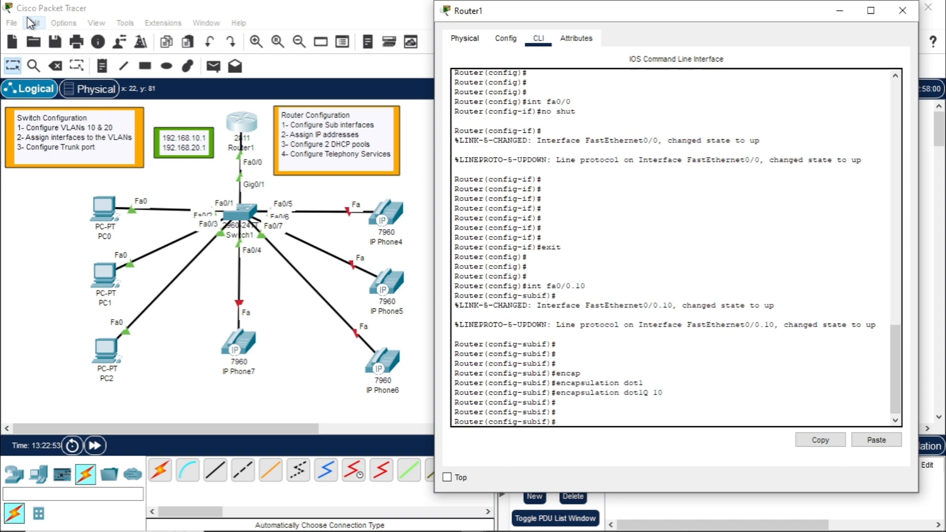
# Assign IP address 192.168.10.1 with mask 255.255.255.0 to subinterface fa0/0.10.
pyautogui.write('ip address')
pyautogui.press('Tab')
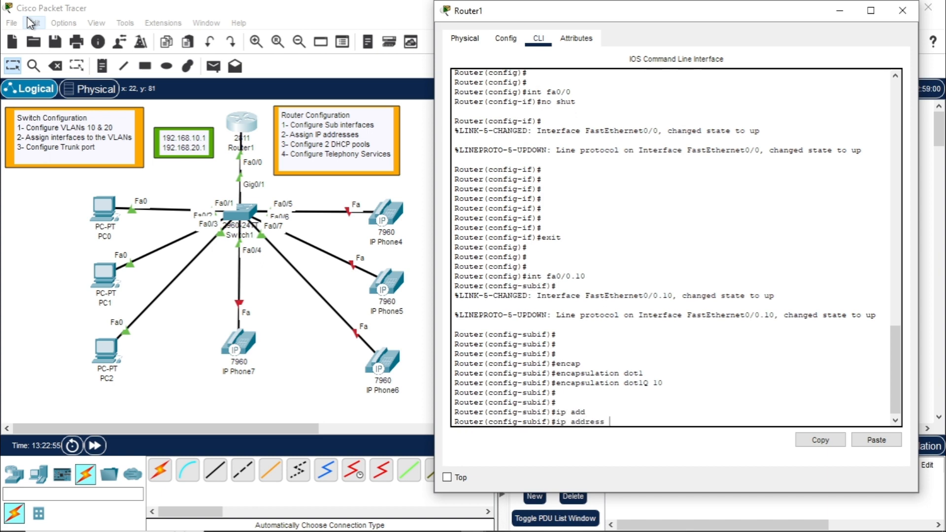
pyautogui.write('192.168.10.1')
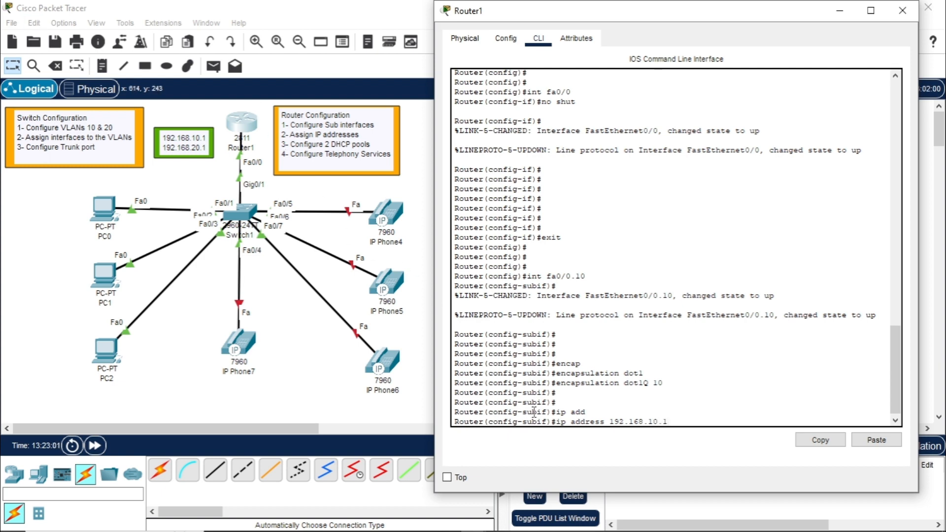
pyautogui.moveTo(551, 412); pyautogui.dragTo(622, 418)
pyautogui.click(630, 423)
pyautogui.click(678, 424)
pyautogui.moveTo(644, 423); pyautogui.dragTo(675, 424)
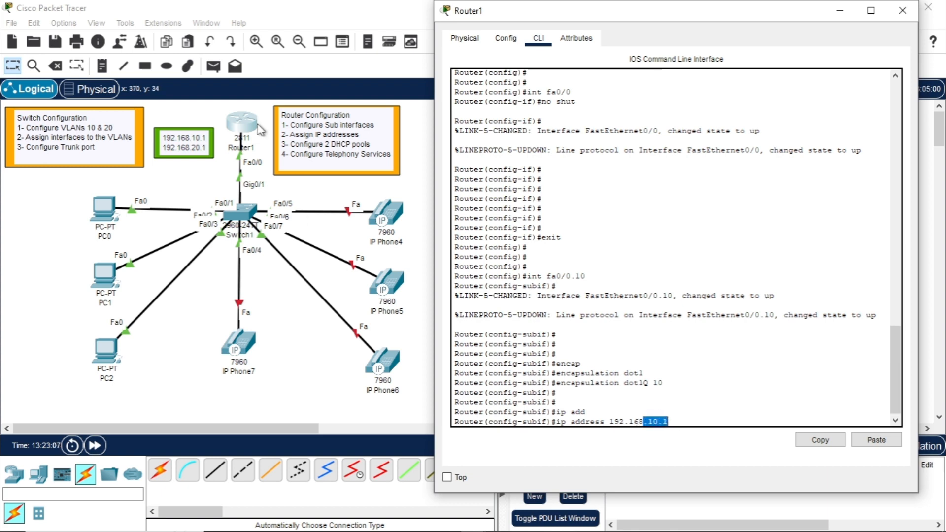
pyautogui.click(678, 421)
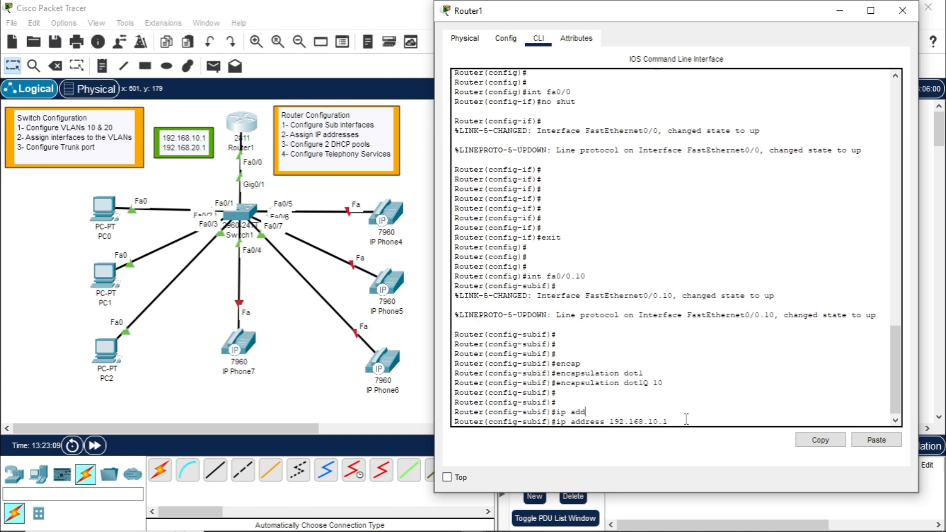
pyautogui.write('255')
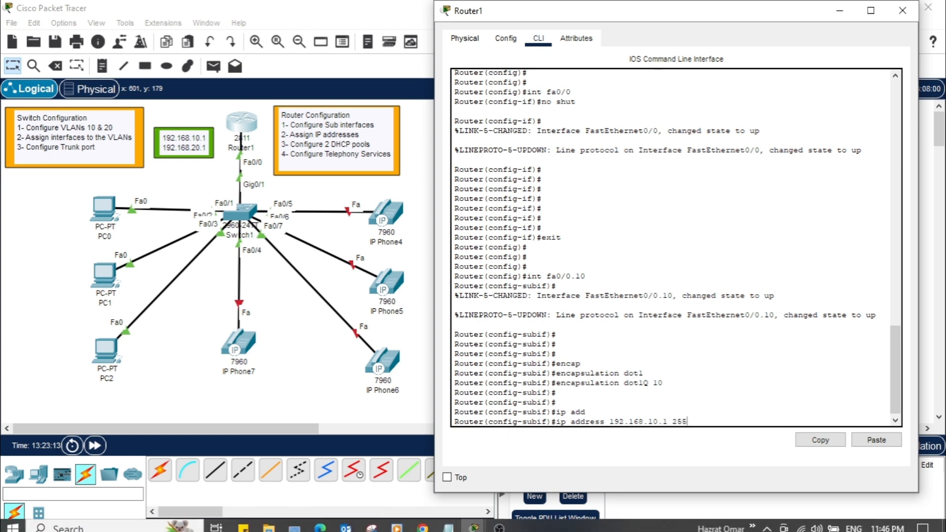
pyautogui.write('.255.255.0')
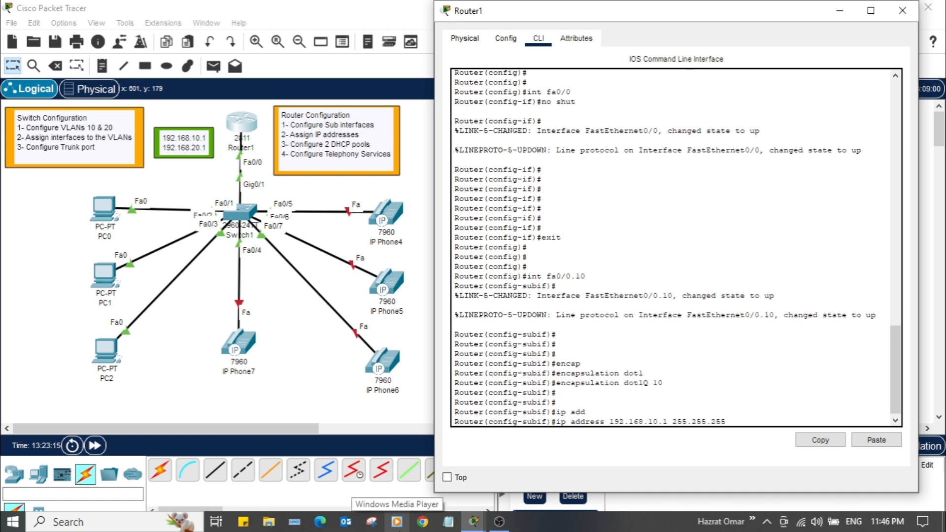
pyautogui.press('Return')
pyautogui.press('Return')
pyautogui.press('Return')
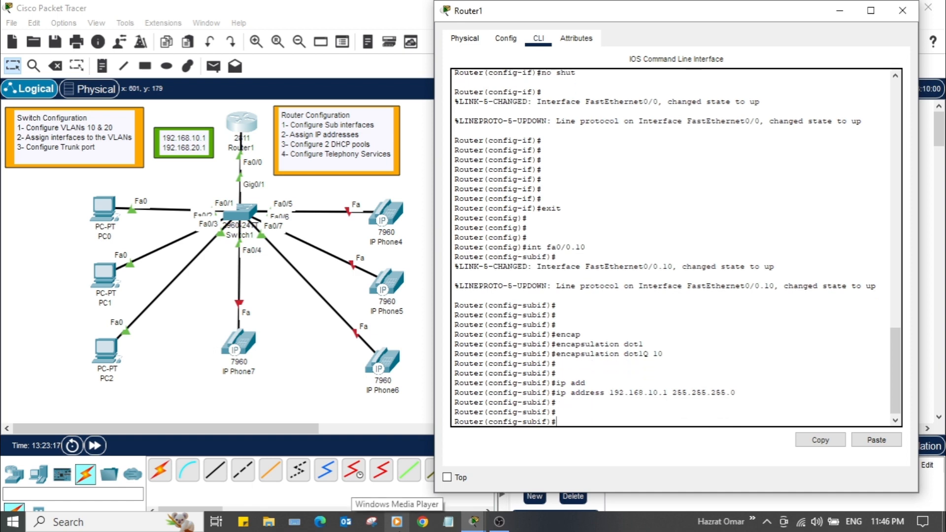
# Exit to global configuration mode and create the subinterface fa0/0.20 with int fa0/0.20.
pyautogui.write('exit')
pyautogui.press('Return')
pyautogui.press('Return')
pyautogui.press('Return')
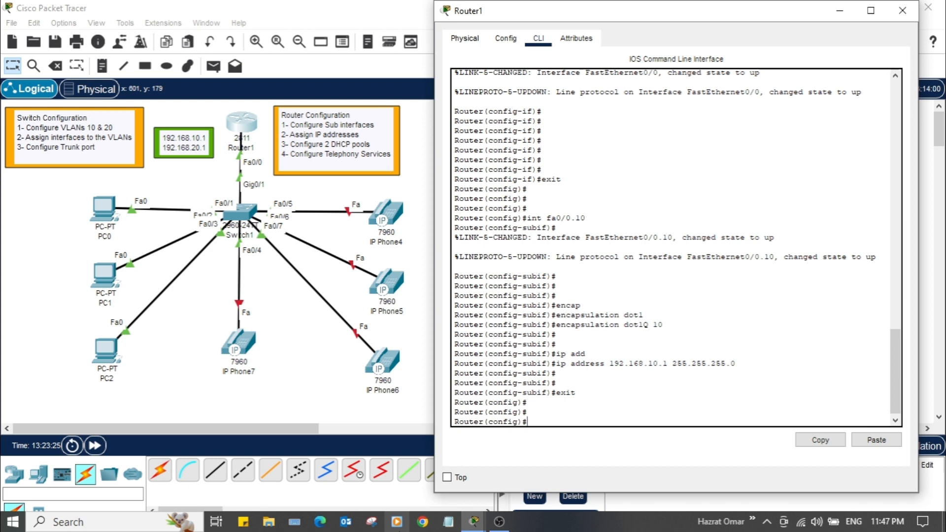
pyautogui.write('int fa0/0.20')
pyautogui.press('Return')
# Set 802.1Q encapsulation for VLAN 20 on subinterface fa0/0.20 with encapsulation dot1Q 20.
pyautogui.write('e')
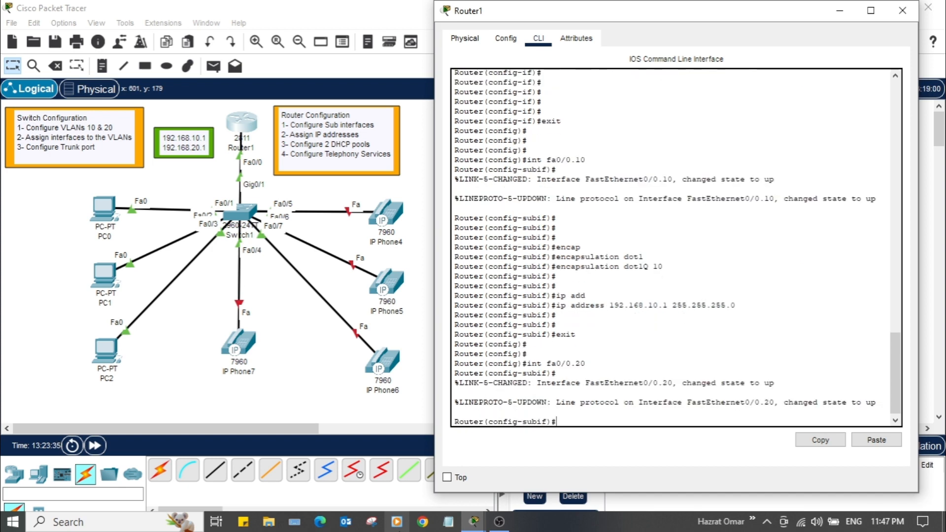
pyautogui.write('nca')
pyautogui.press('Tab')
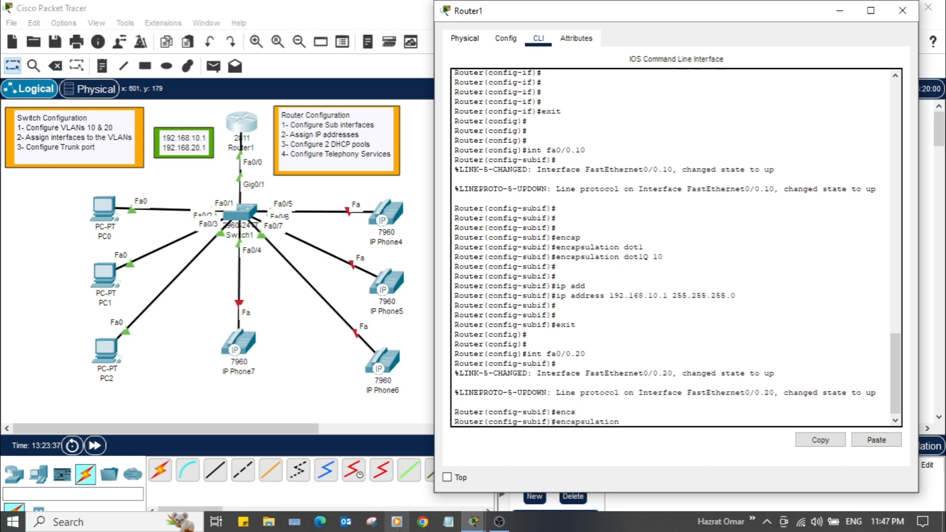
pyautogui.write('dot')
pyautogui.press('Tab')
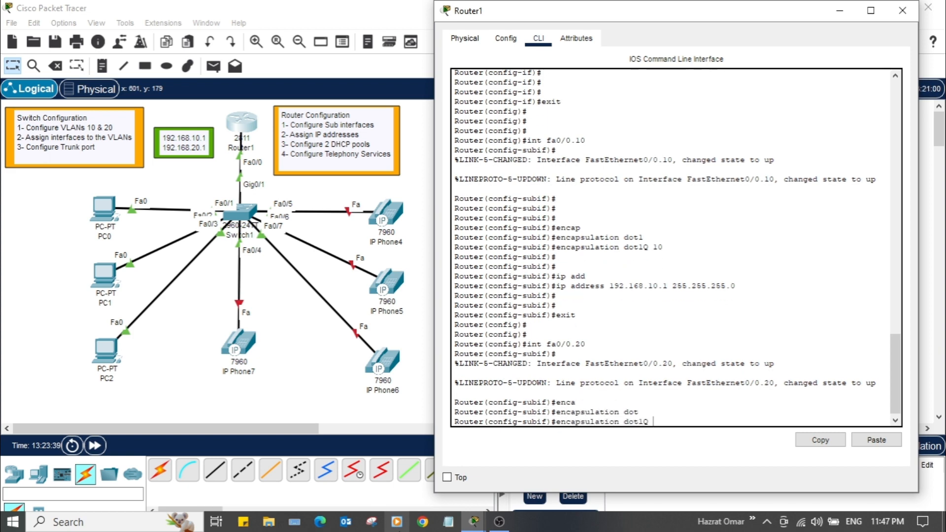
pyautogui.write('20')
pyautogui.press('Return')
# Assign IP address 192.168.20.1 with mask 255.255.255.0 to subinterface fa0/0.20.
pyautogui.write('ip a')
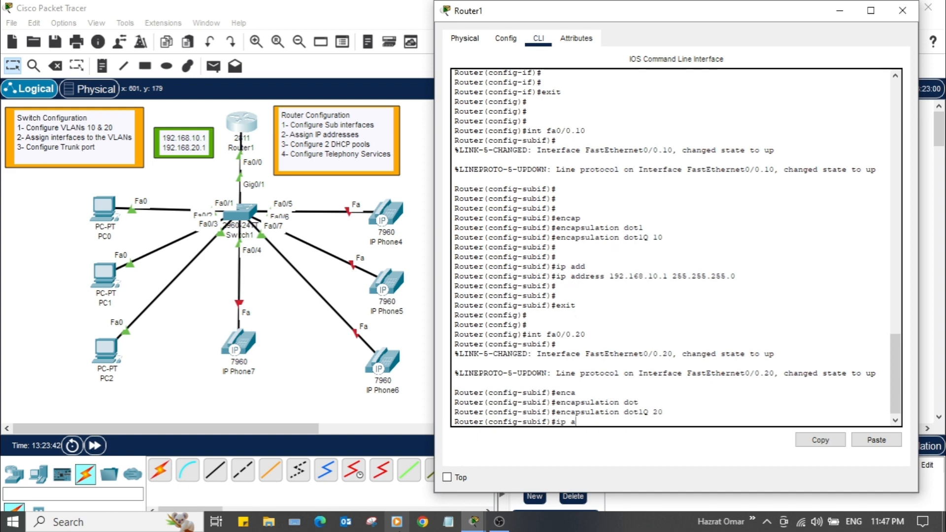
pyautogui.write('d')
pyautogui.press('Tab')
pyautogui.write('192.168.')
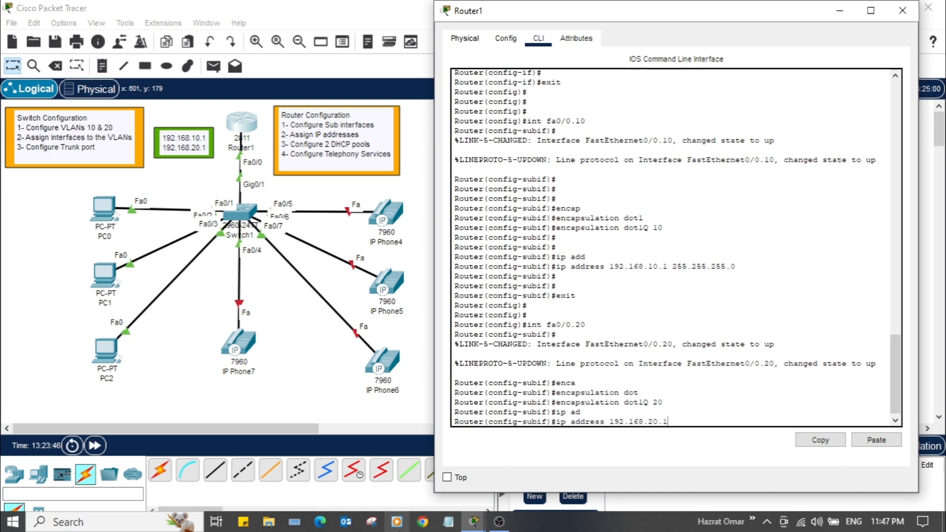
pyautogui.write('20.1 255.255.255.0')
pyautogui.press('Return')
pyautogui.press('Return')
pyautogui.press('Return')
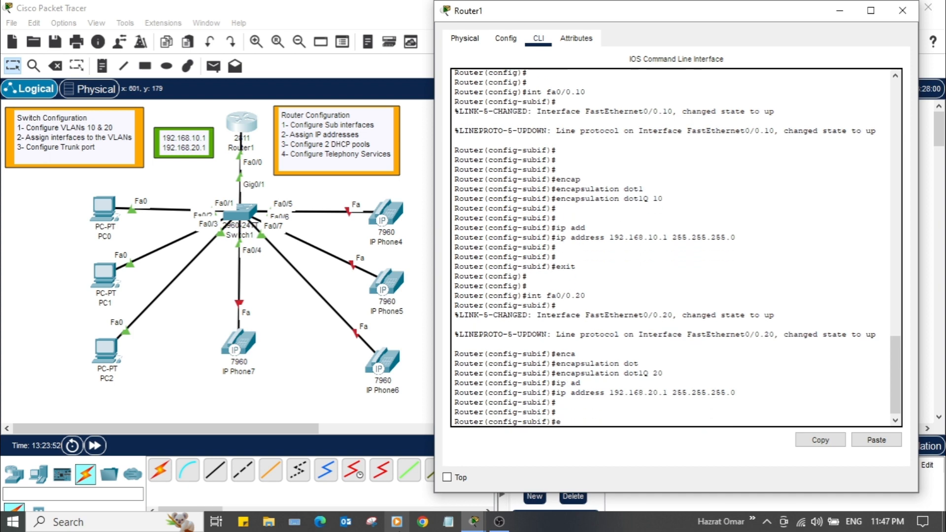
# Exit the fa0/0.20 subinterface configuration to return to global configuration mode.
pyautogui.write('exit')
pyautogui.press('Return')
pyautogui.press('Return')
pyautogui.press('Return')
pyautogui.press('Return')
pyautogui.press('Return')
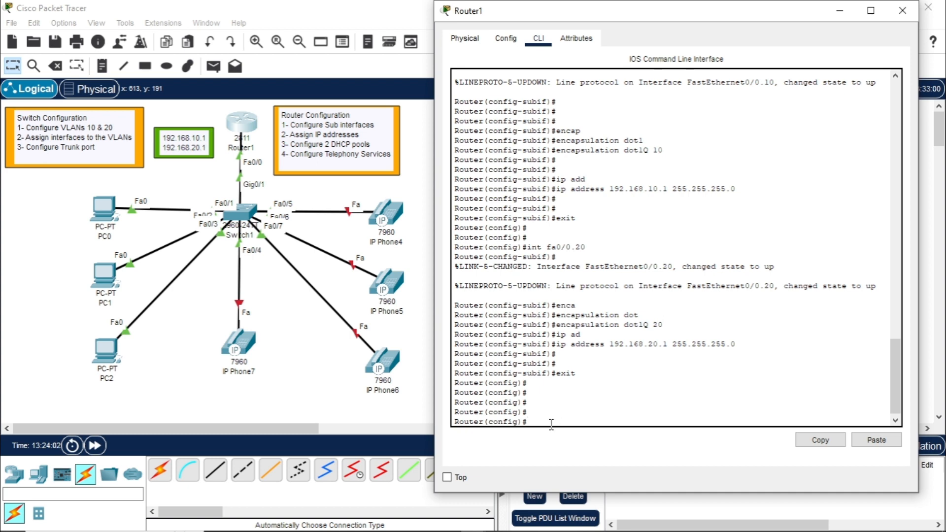
# List Router1's interfaces with do sh ip int br and check the addresses and status of both subinterfaces.
pyautogui.write('do')
pyautogui.write('sh ip int br')
pyautogui.press('Return')
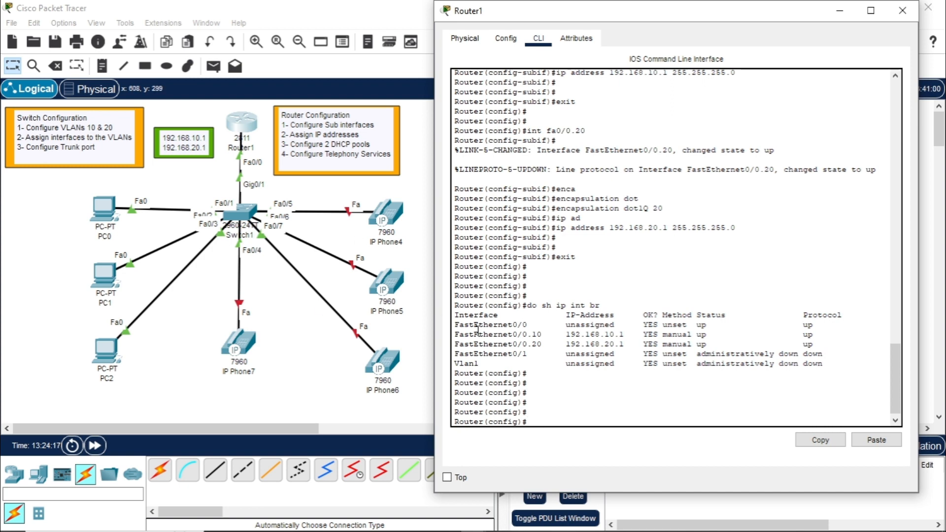
pyautogui.moveTo(474, 334); pyautogui.dragTo(698, 336)
pyautogui.moveTo(557, 344); pyautogui.dragTo(818, 344)
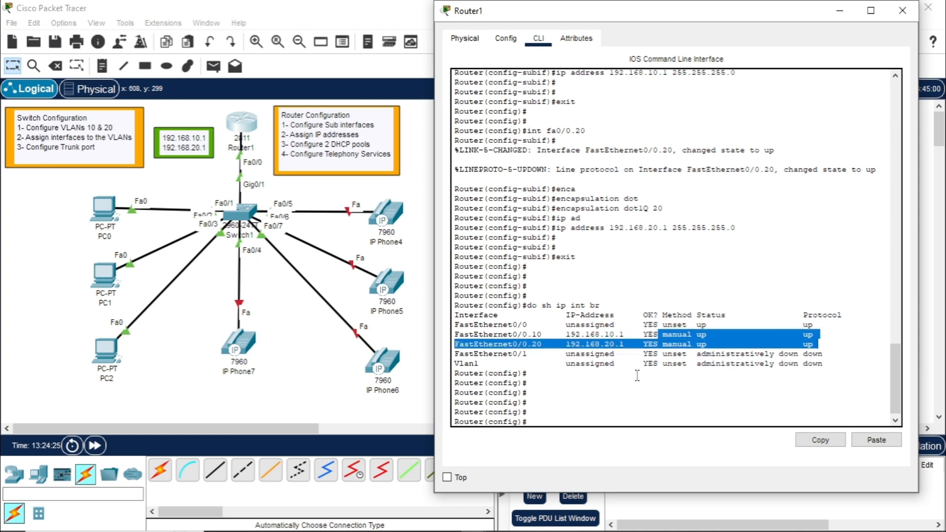
pyautogui.click(573, 414)
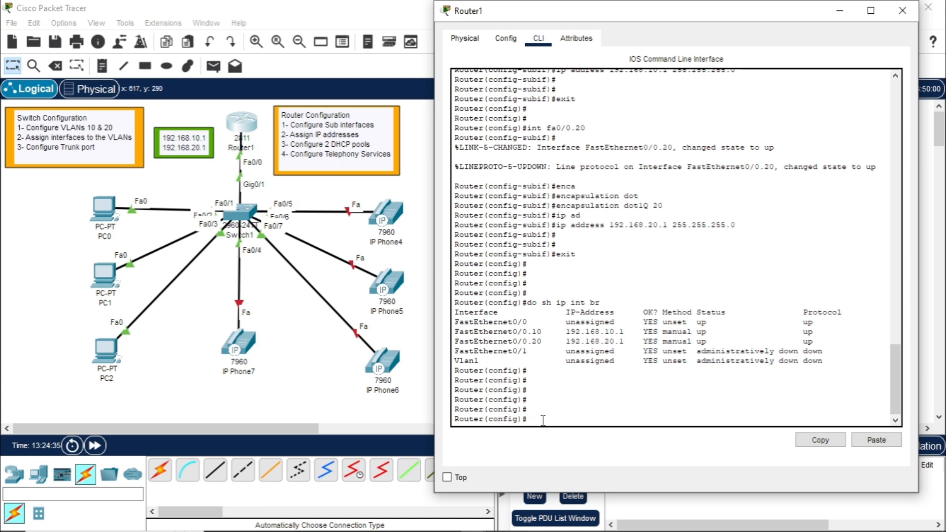
pyautogui.press('Return')
pyautogui.press('Return')
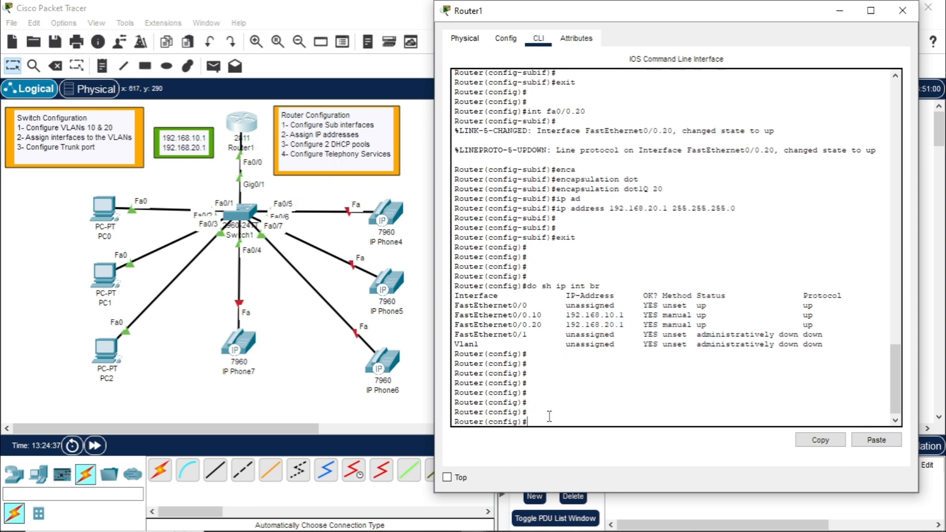
# Create a DHCP pool named data on Router1 with ip dhcp pool data.
pyautogui.write('ip dhcp pool ')
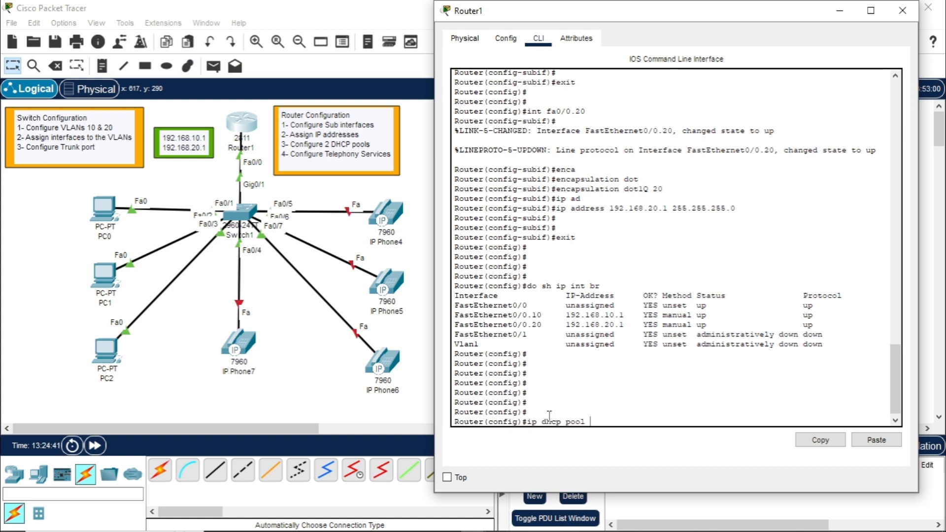
pyautogui.write('data')
pyautogui.press('Return')
pyautogui.press('Return')
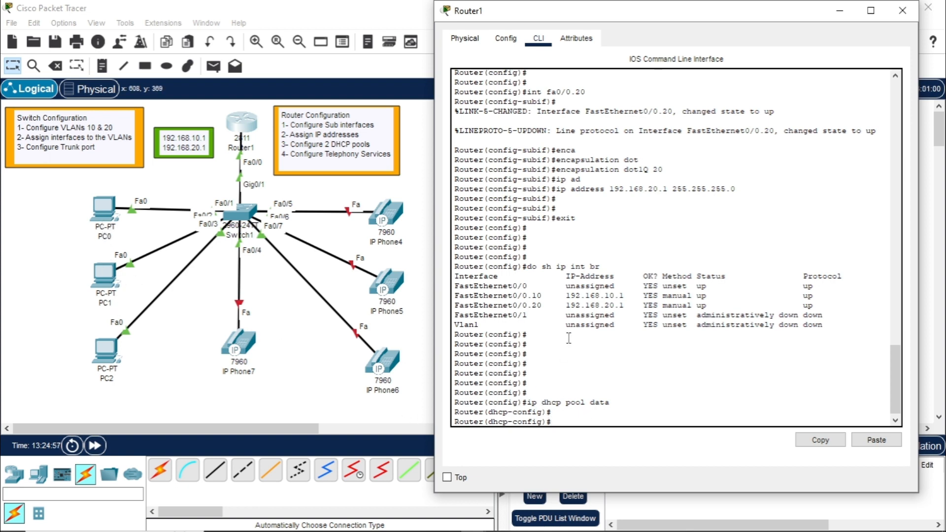
# Set the data pool's network to 192.168.20.0 with mask 255.255.255.0.
pyautogui.write('net')
pyautogui.press('Tab')
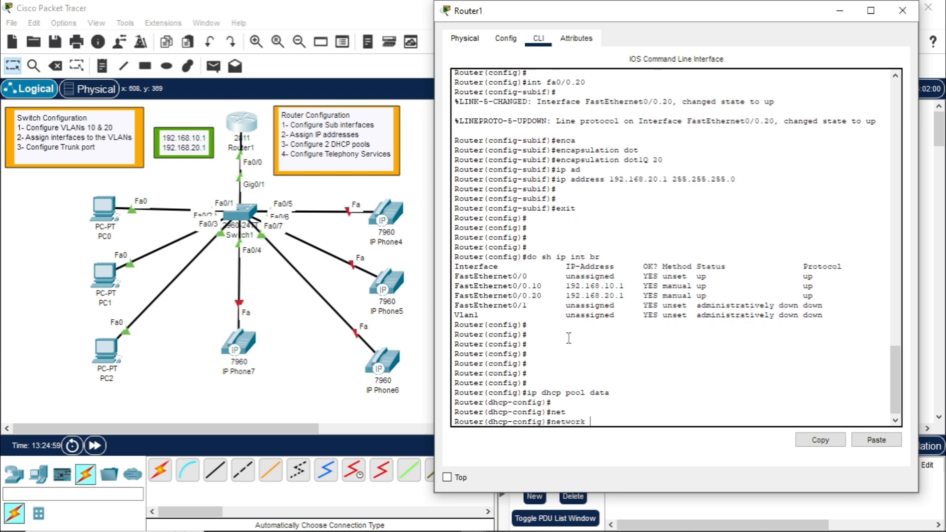
pyautogui.write('192.168.20.0')
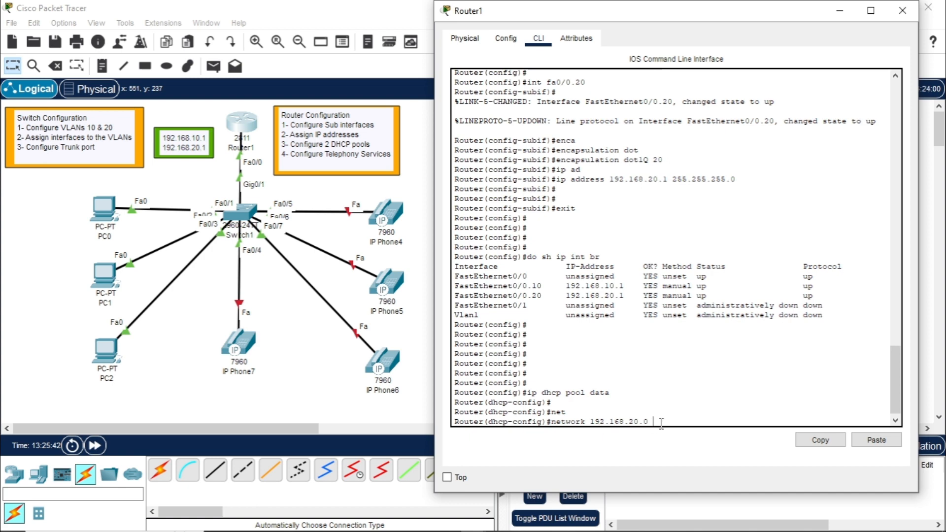
pyautogui.write('55.255.255.0')
pyautogui.press('Return')
pyautogui.press('Return')
pyautogui.press('Return')
pyautogui.press('Return')
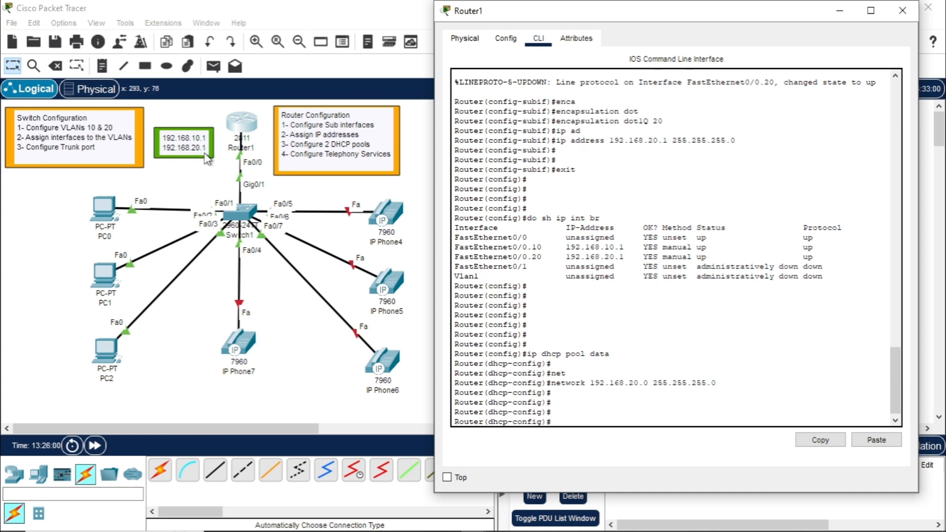
# Set the data pool's default router to 192.168.20.1.
pyautogui.write('de')
pyautogui.press('Tab')
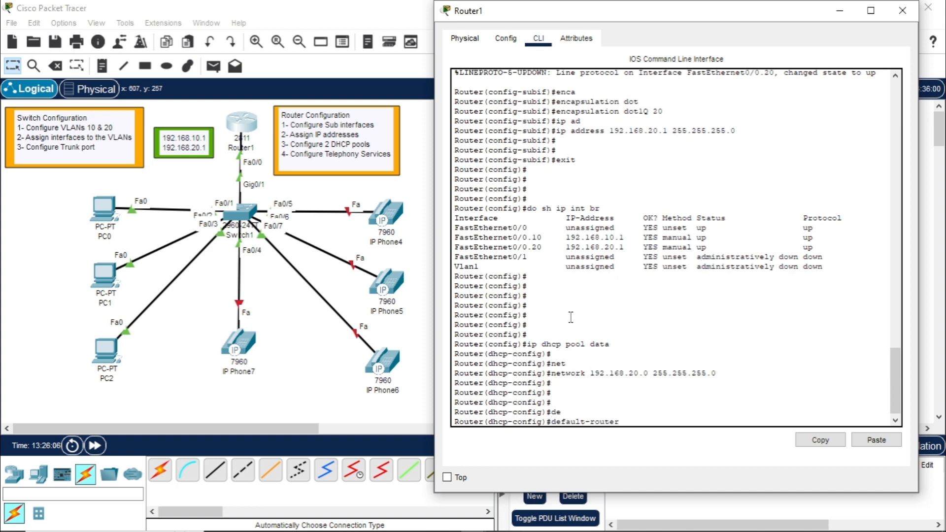
pyautogui.write('192.16')
pyautogui.press('Return')
pyautogui.press('Return')
pyautogui.press('Return')
pyautogui.press('Return')
# Exit the data pool configuration to return to Router1's global configuration mode.
pyautogui.write('exit')
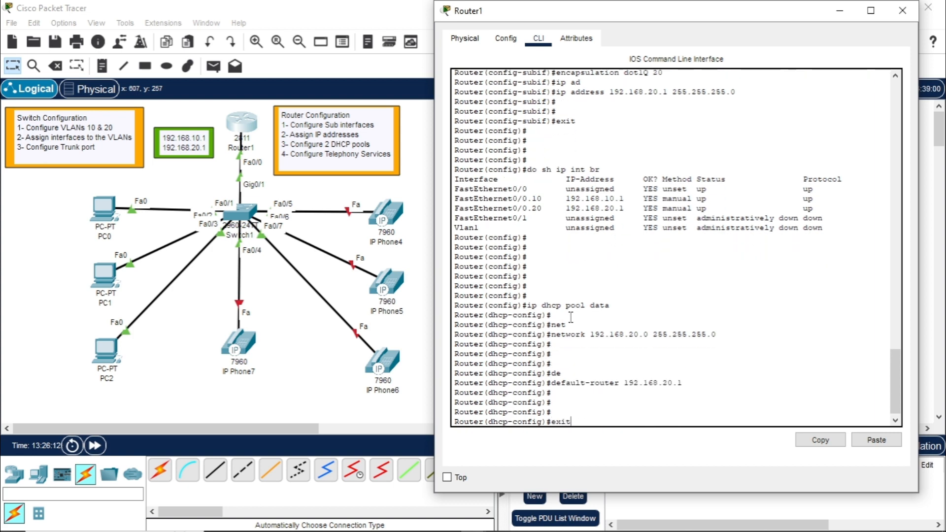
pyautogui.press('Return')
pyautogui.press('Return')
pyautogui.press('Return')
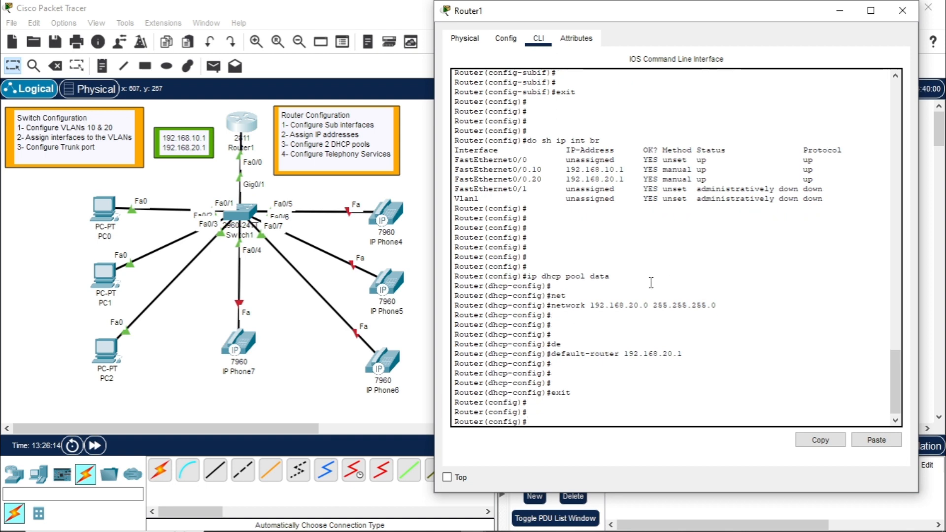
# Review the network and default-router commands entered for the data pool on Router1.
pyautogui.moveTo(611, 276); pyautogui.dragTo(685, 353)
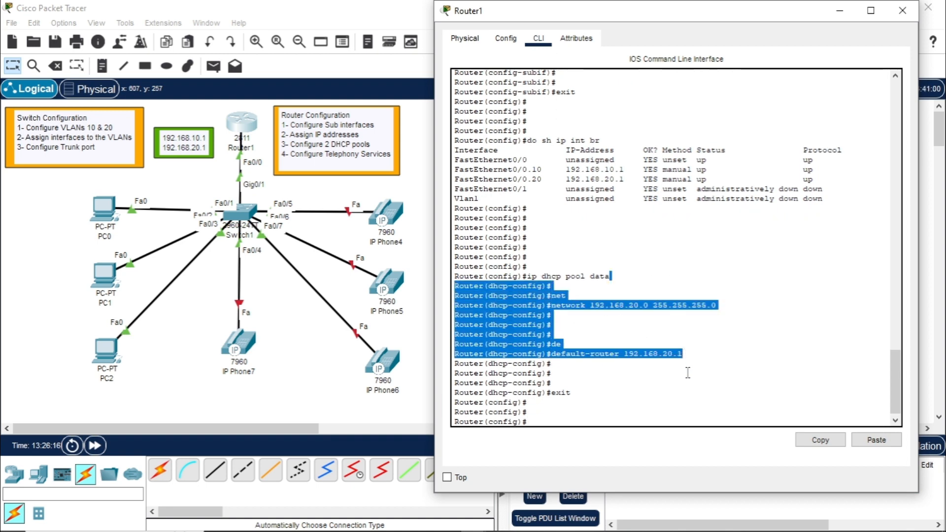
pyautogui.click(660, 384)
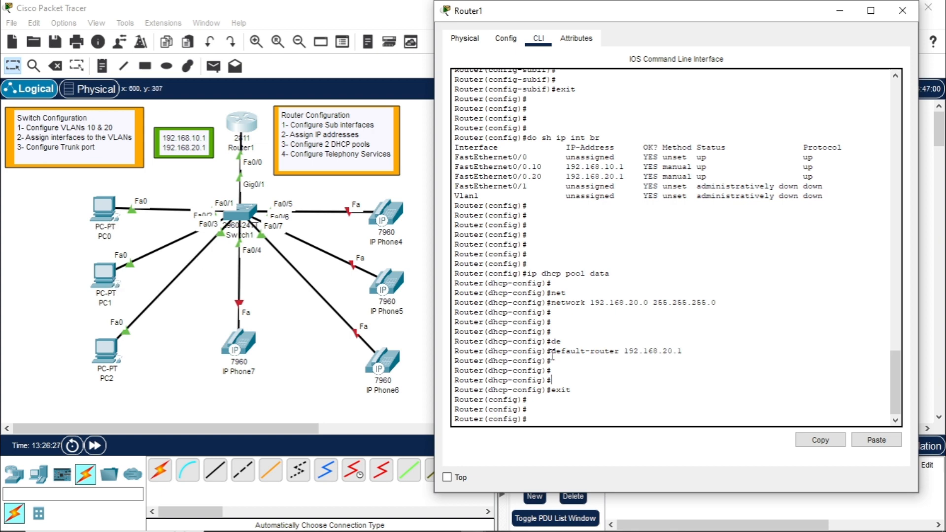
pyautogui.moveTo(551, 351); pyautogui.dragTo(683, 353)
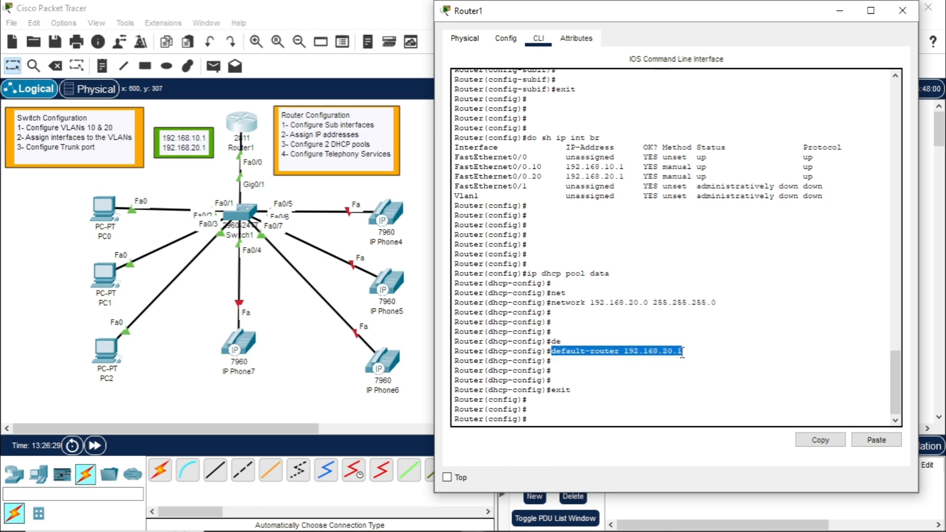
pyautogui.click(673, 352)
pyautogui.moveTo(557, 351); pyautogui.dragTo(684, 351)
pyautogui.click(658, 345)
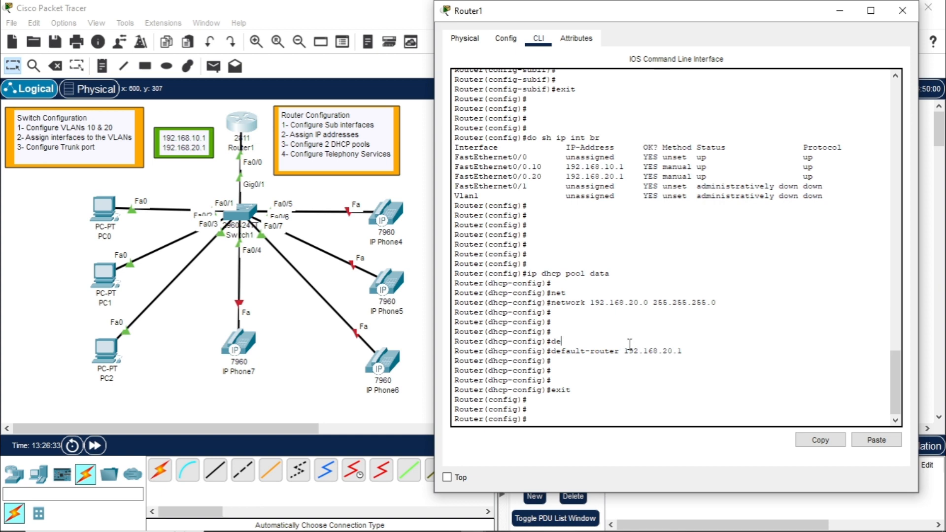
pyautogui.moveTo(684, 351); pyautogui.dragTo(677, 363)
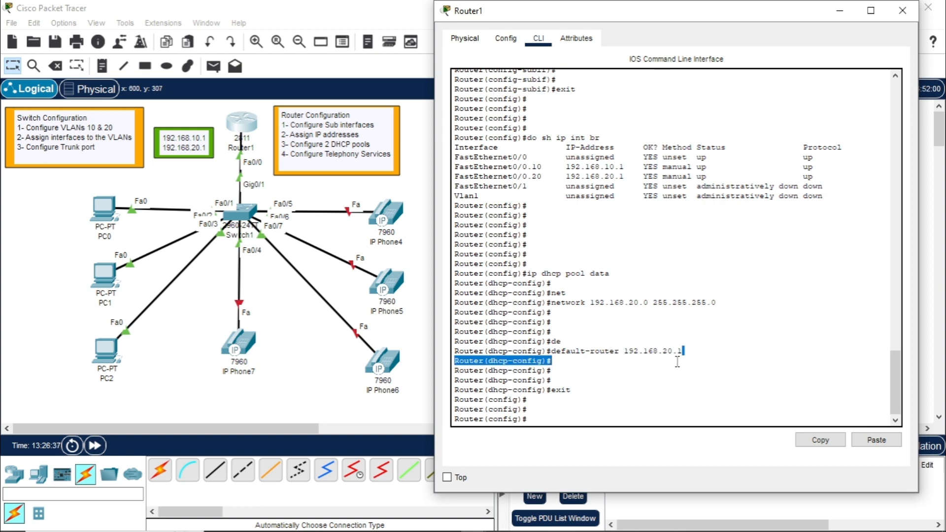
# Switch PC0's IPv4 configuration to DHCP so it requests an address from the data pool.
pyautogui.click(106, 215)
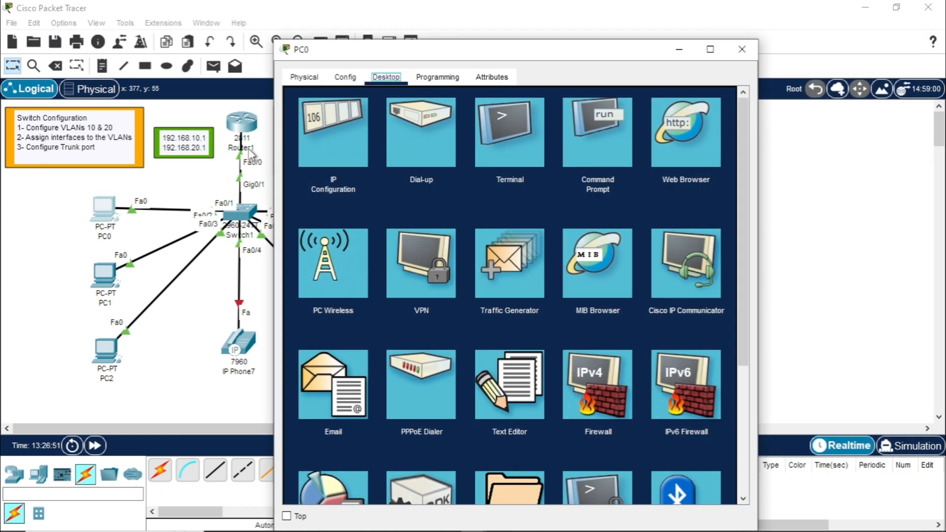
pyautogui.click(356, 140)
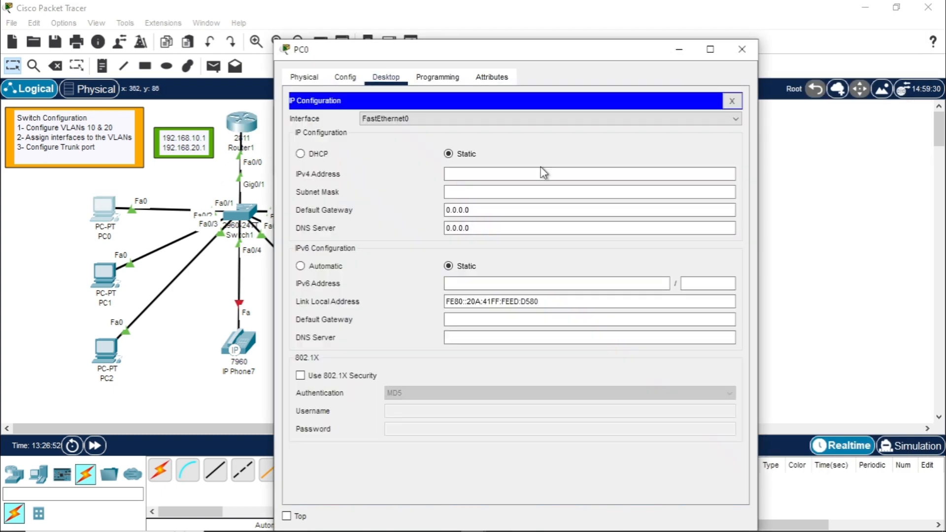
pyautogui.click(318, 154)
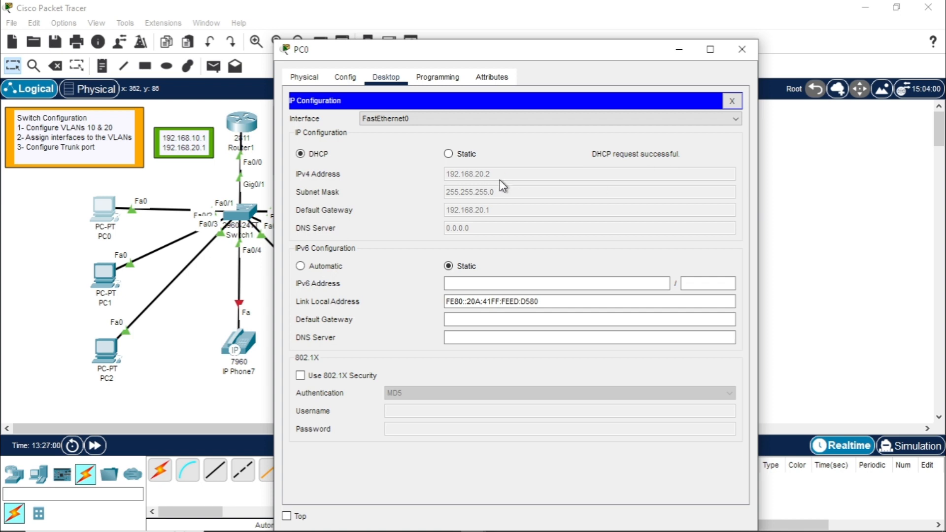
pyautogui.click(742, 53)
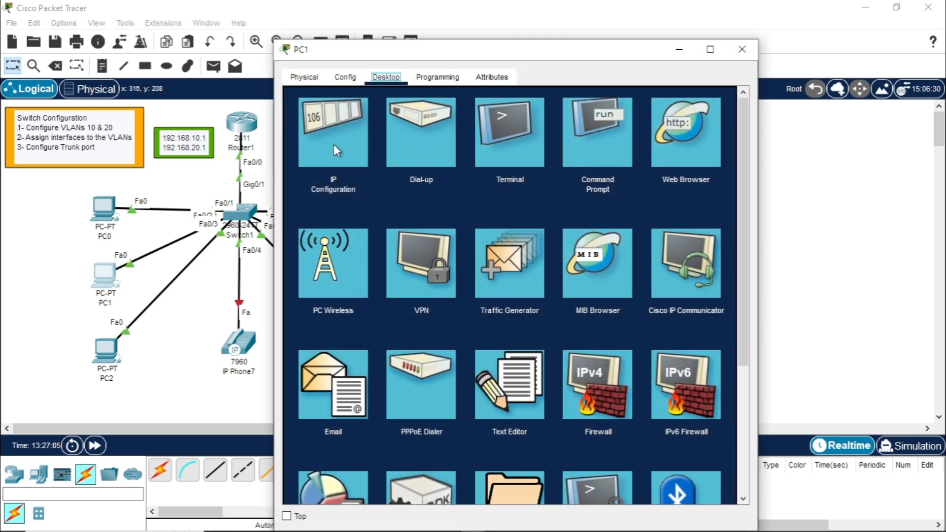
# Switch PC1's IPv4 configuration to DHCP and close its window.
pyautogui.click(334, 145)
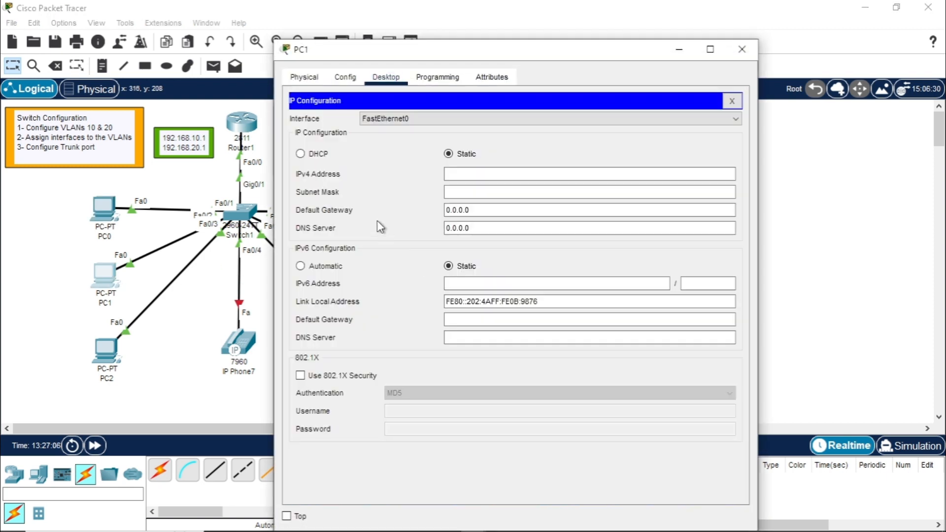
pyautogui.click(319, 154)
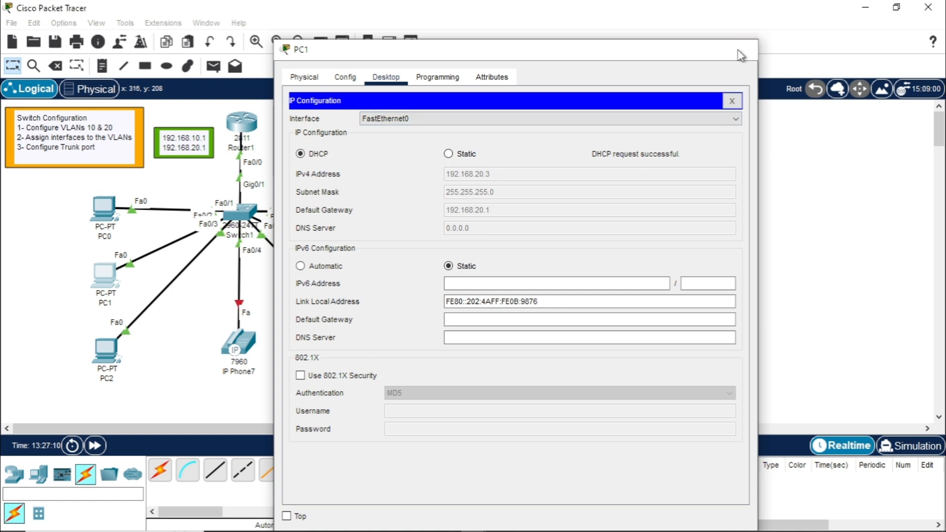
pyautogui.click(742, 49)
# Switch PC2's IPv4 configuration to DHCP and close its window.
pyautogui.click(108, 351)
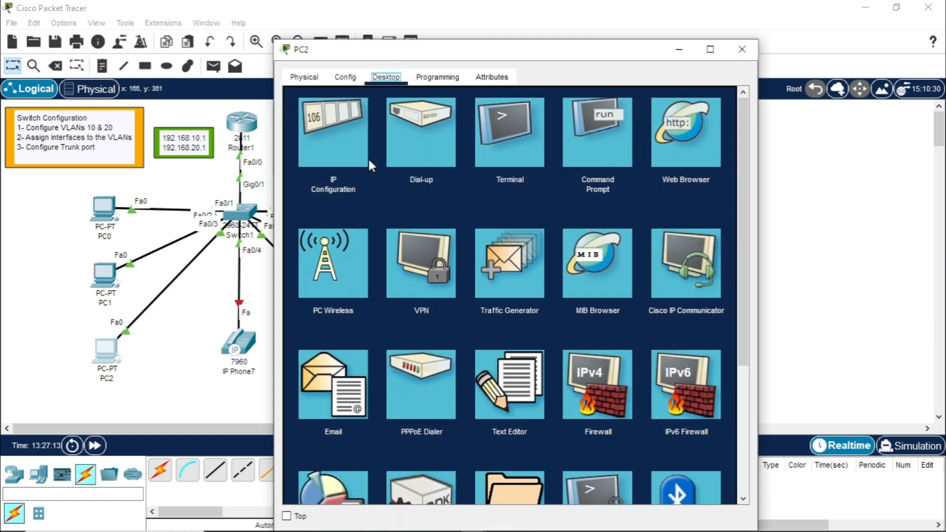
pyautogui.click(339, 163)
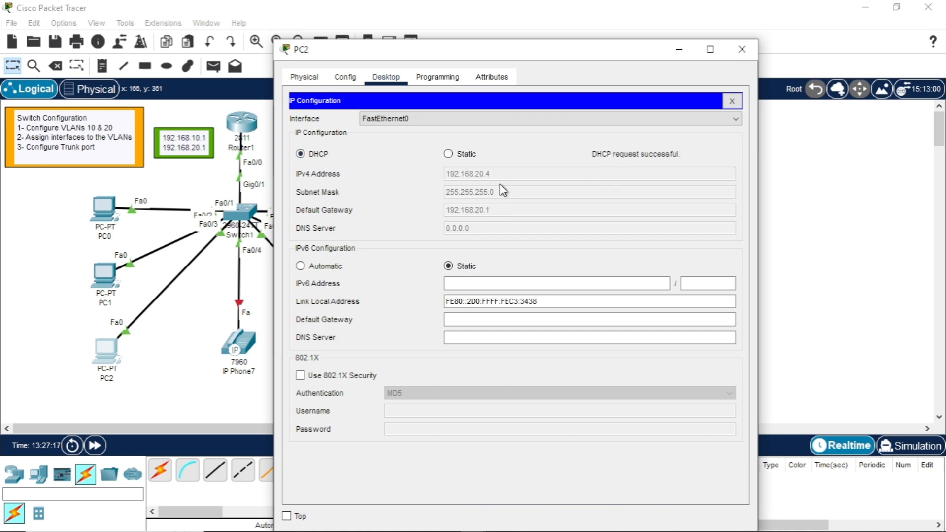
pyautogui.click(742, 49)
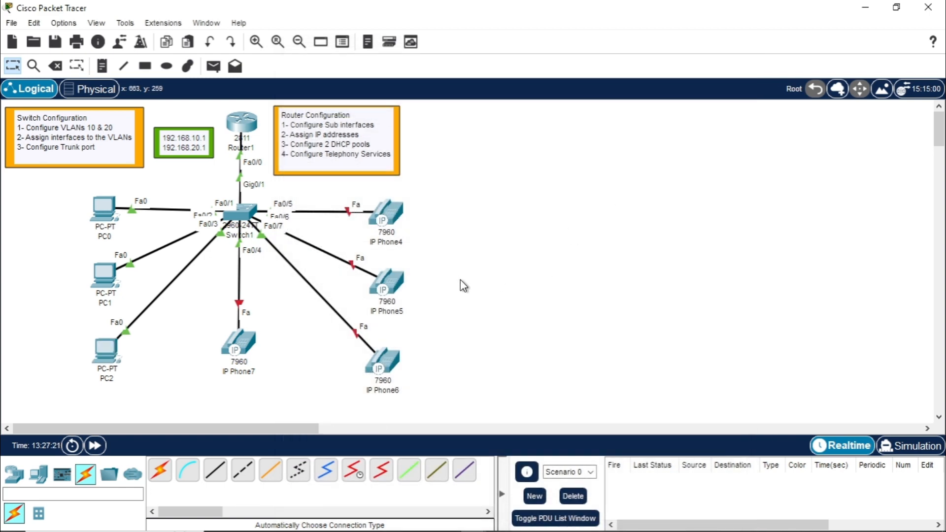
# Return to Router1's command line and create a DHCP pool named voice with ip dhcp pool voice.
pyautogui.moveTo(364, 526)
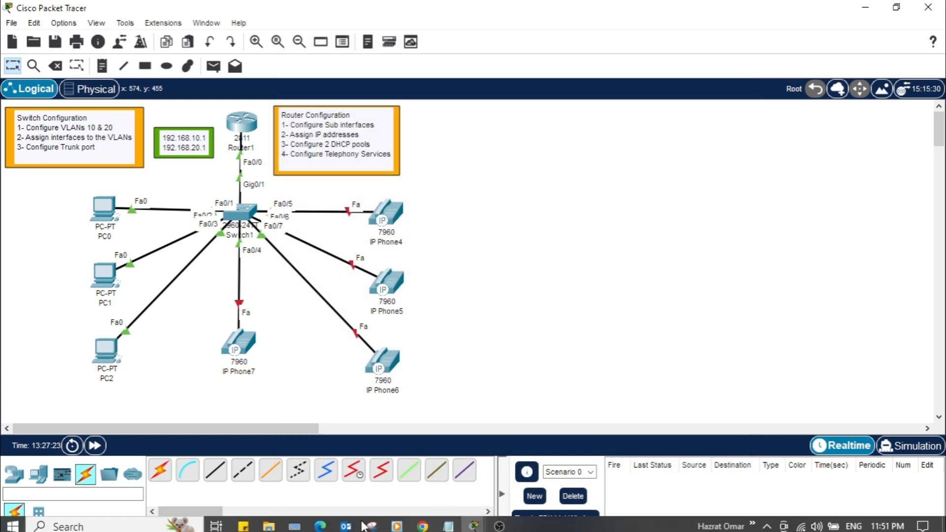
pyautogui.click(474, 522)
pyautogui.click(557, 491)
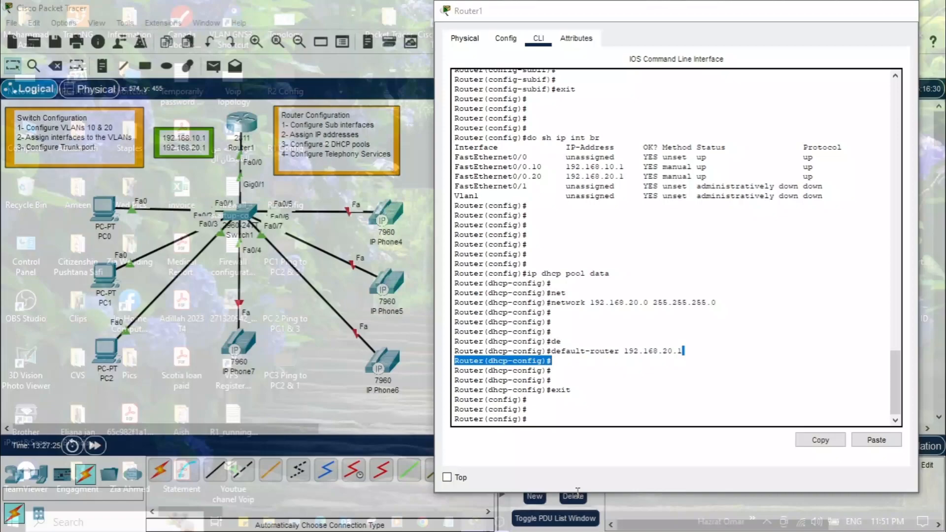
pyautogui.click(543, 419)
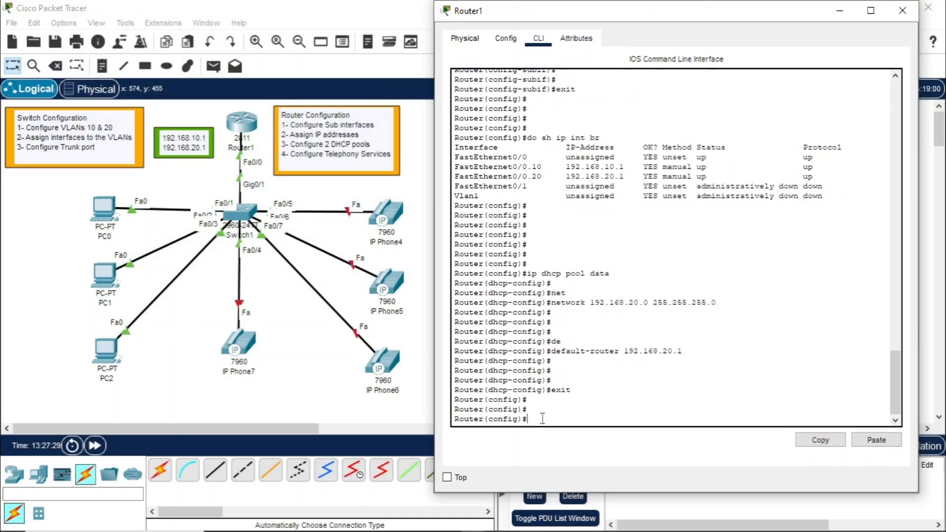
pyautogui.write('ip dhcp pool voice')
pyautogui.moveTo(590, 419); pyautogui.dragTo(617, 419)
pyautogui.click(626, 422)
pyautogui.press('Return')
pyautogui.press('Return')
pyautogui.press('Return')
pyautogui.press('Return')
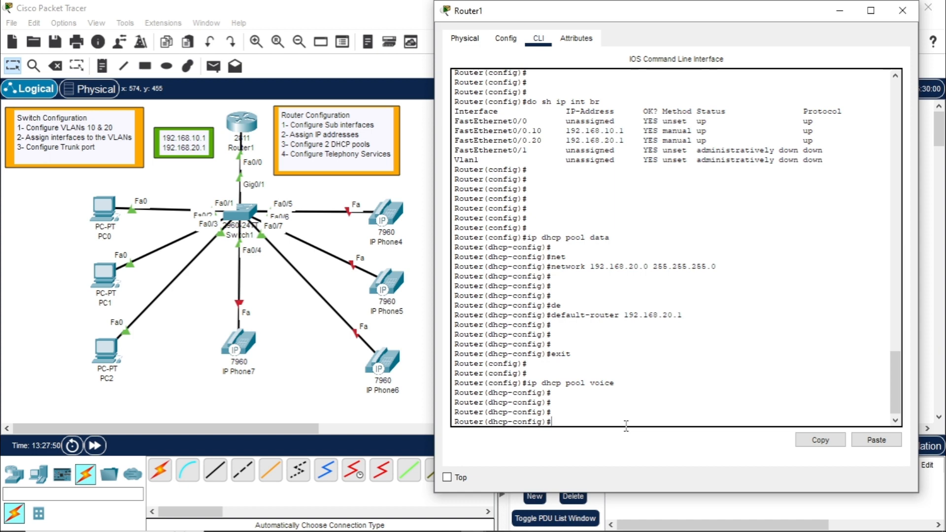
# Set the voice pool's network to 192.168.10.0 with mask 255.255.255.0.
pyautogui.write('net')
pyautogui.press('Tab')
pyautogui.write('192.168.1')
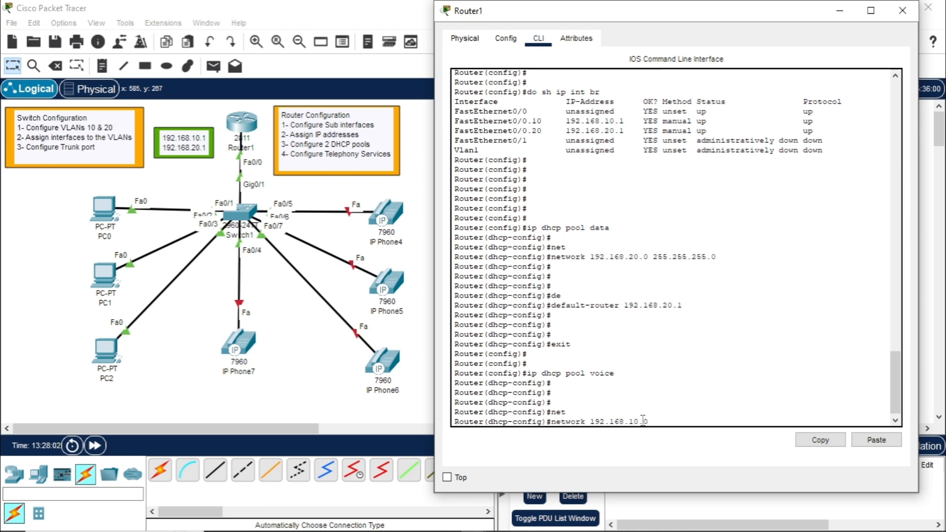
pyautogui.write('255.255.255.0')
pyautogui.press('Return')
pyautogui.press('Return')
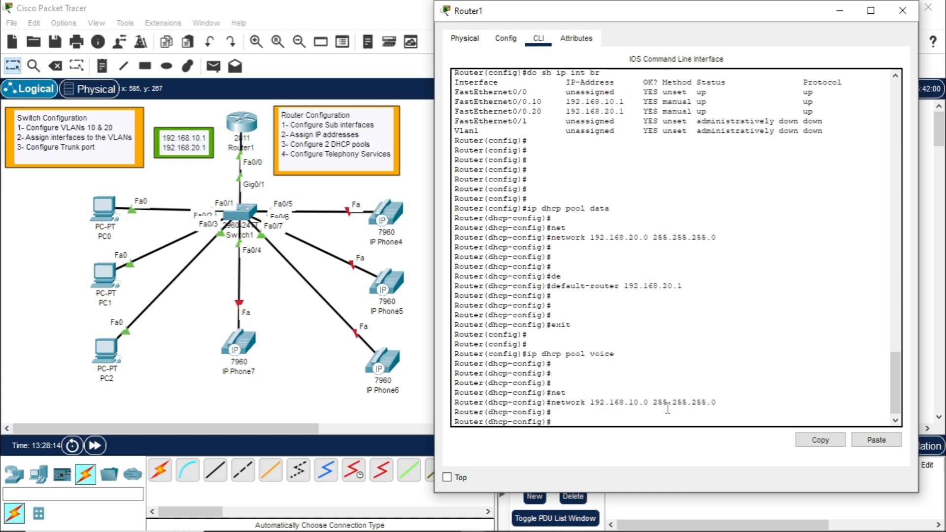
# Set the voice pool's default router to 192.168.10.1.
pyautogui.write('de')
pyautogui.press('Tab')
pyautogui.write('1')
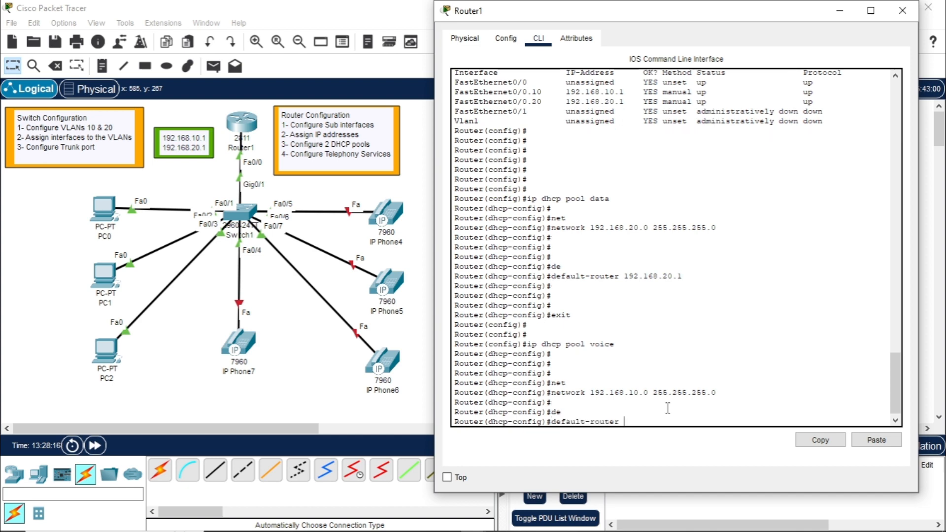
pyautogui.write('92.168.10')
pyautogui.press('Return')
pyautogui.press('Return')
pyautogui.press('Return')
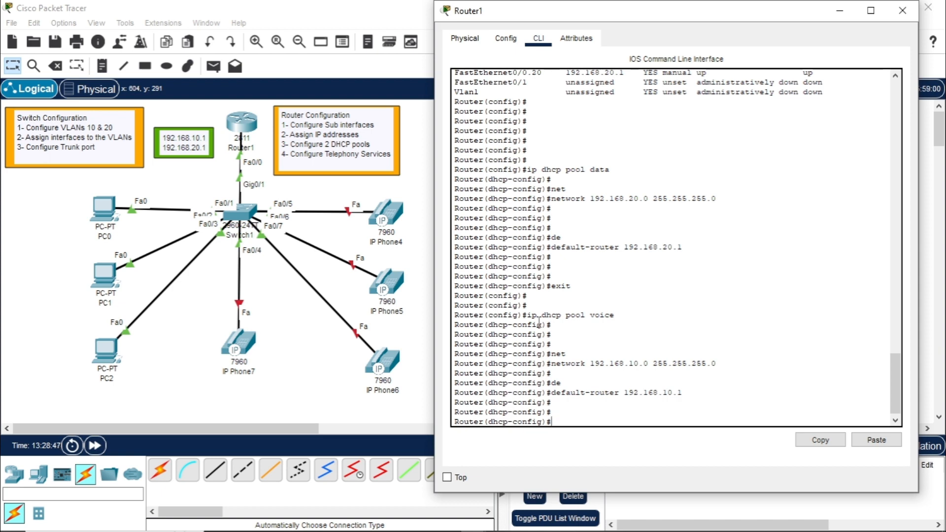
# Add DHCP option 150 with IP 192.168.10.1 to the voice pool using option 150 ip 192.168.10.1.
pyautogui.write('tion')
pyautogui.write(' 150')
pyautogui.write(' ip a')
pyautogui.write('92.1683.1')
pyautogui.press('BackSpace')
pyautogui.press('BackSpace')
pyautogui.press('BackSpace')
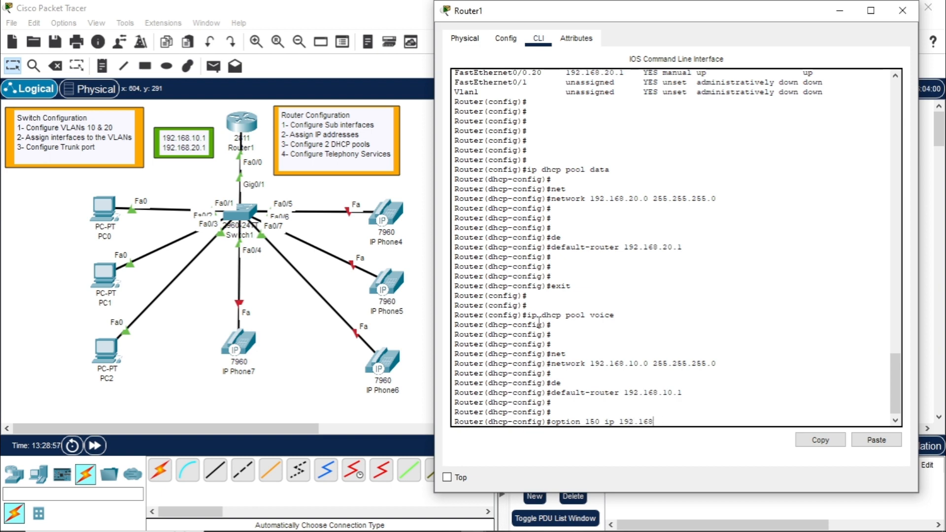
pyautogui.write('.10.1')
pyautogui.moveTo(556, 422); pyautogui.dragTo(680, 420)
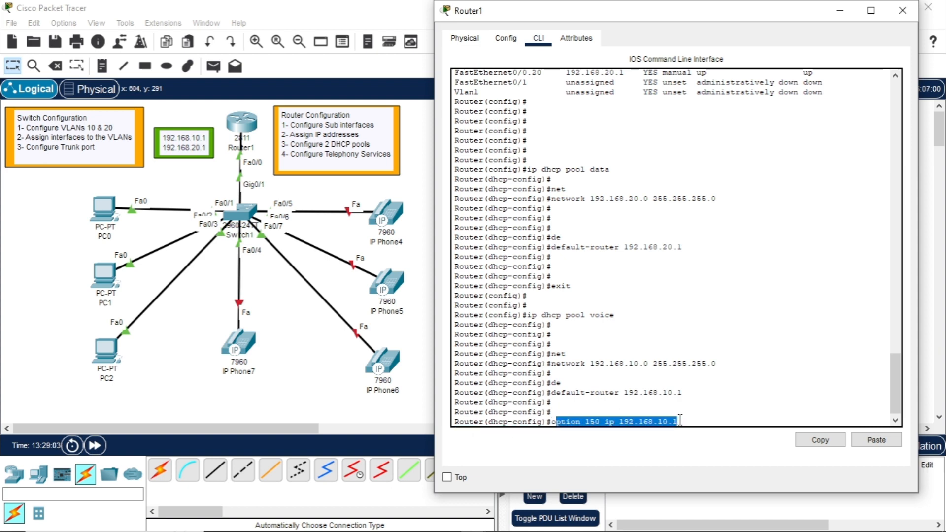
pyautogui.click(562, 422)
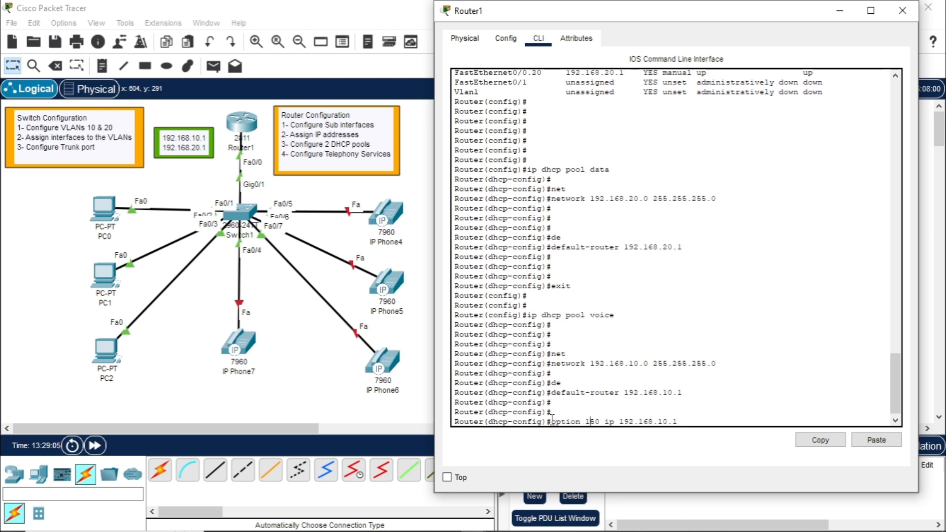
pyautogui.moveTo(552, 421); pyautogui.dragTo(653, 421)
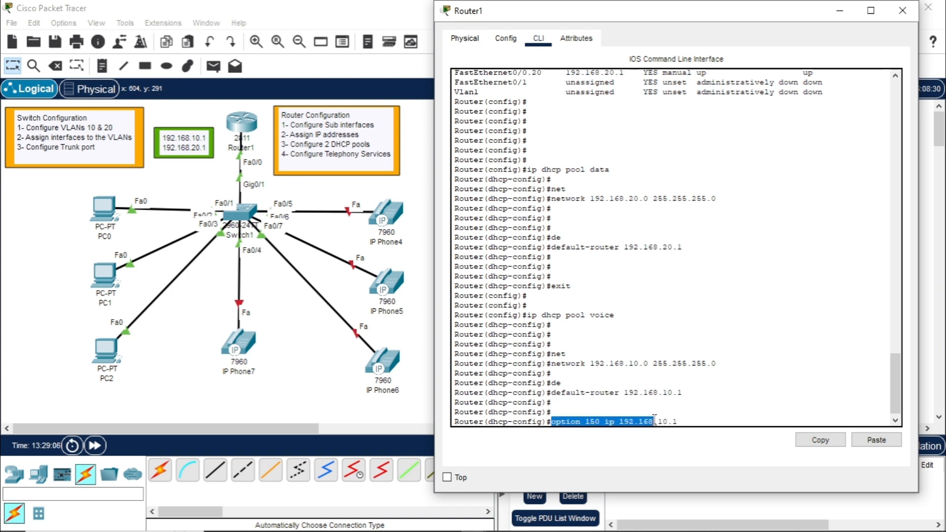
pyautogui.click(558, 422)
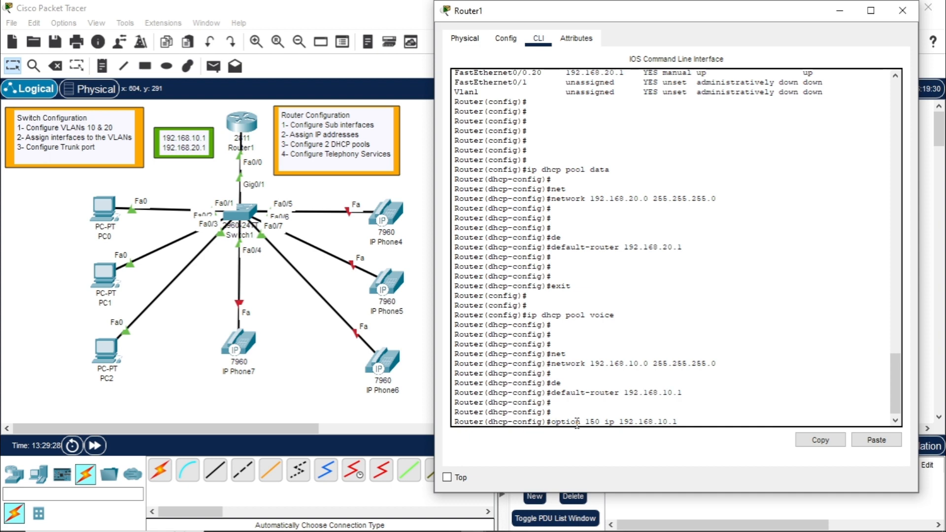
pyautogui.scroll(2, 797, 89)
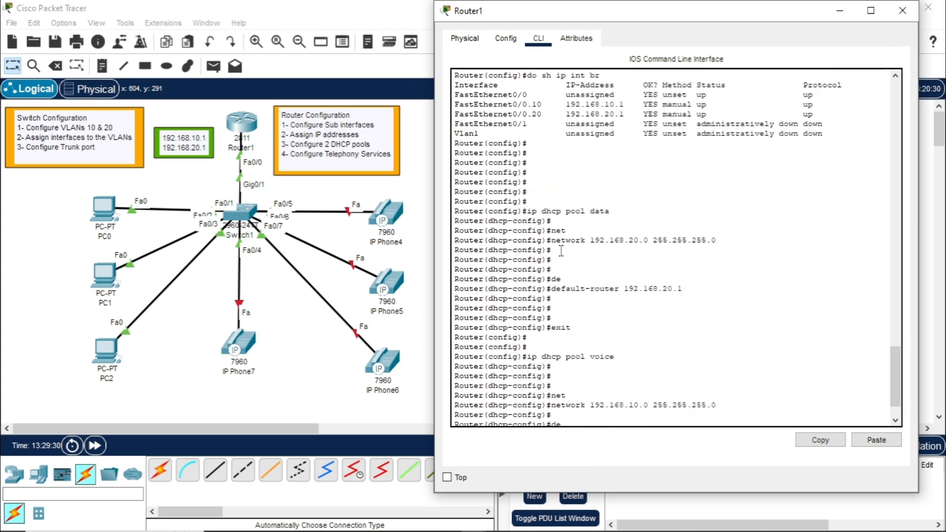
pyautogui.scroll(-2, 562, 250)
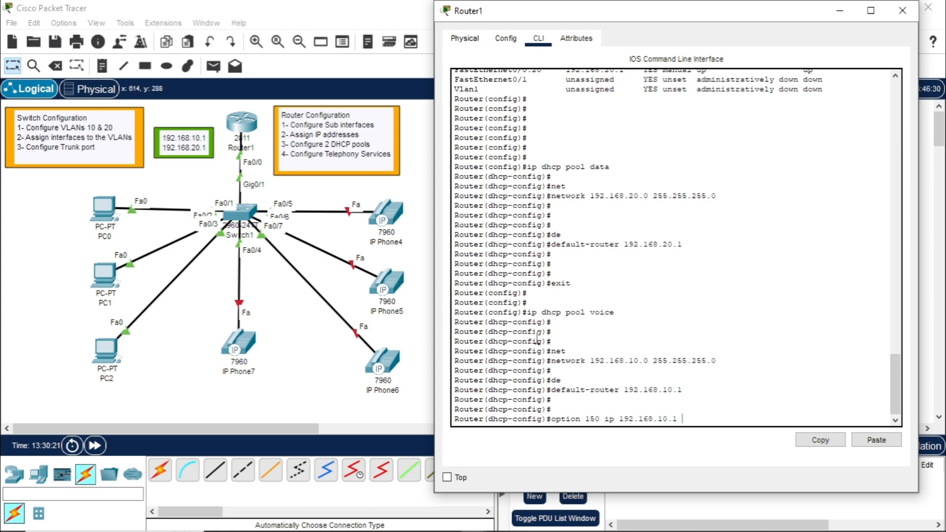
pyautogui.press('Return')
pyautogui.press('Return')
pyautogui.press('Return')
pyautogui.press('Return')
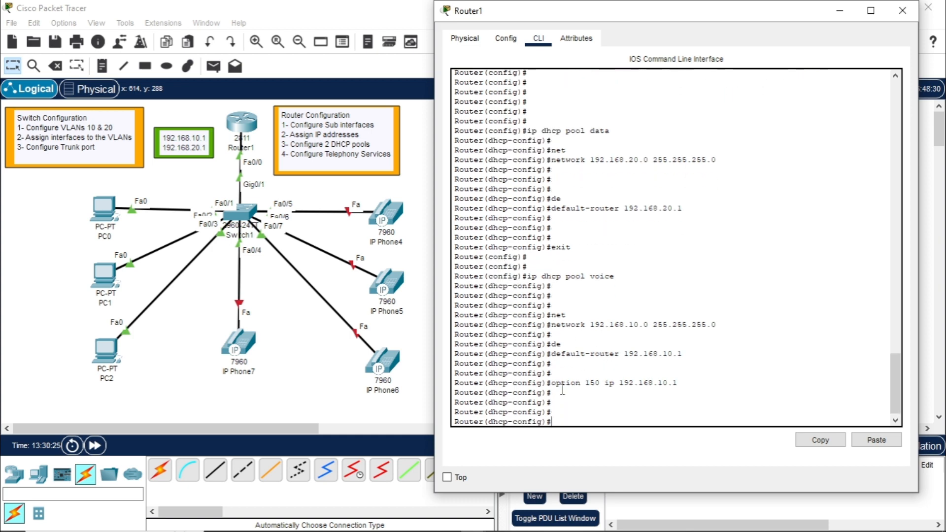
pyautogui.moveTo(552, 385); pyautogui.dragTo(685, 379)
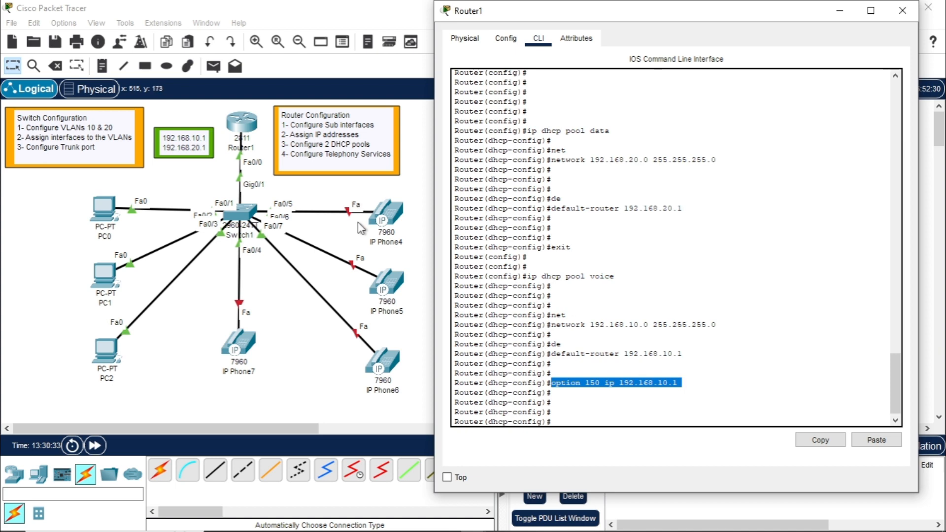
pyautogui.click(559, 412)
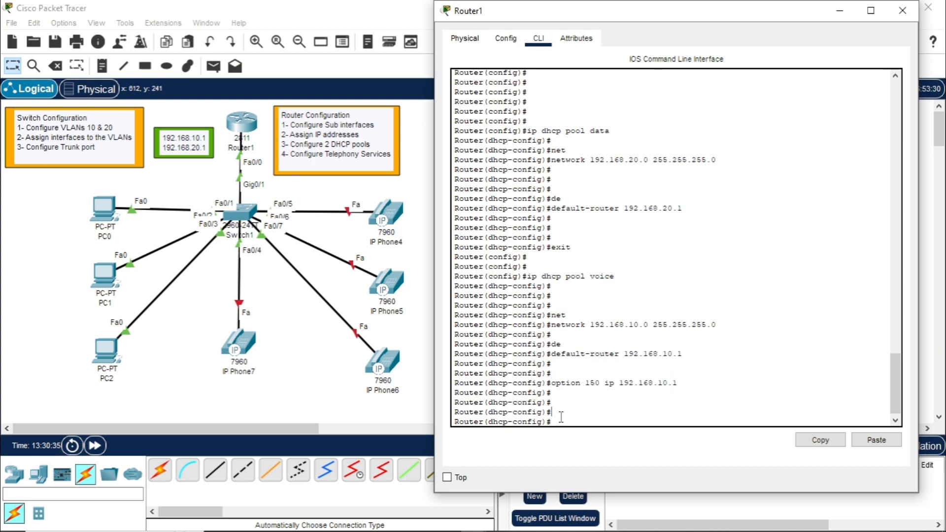
# Exit the voice DHCP pool configuration and return to Router1's global configuration mode.
pyautogui.press('Return')
pyautogui.write('exit')
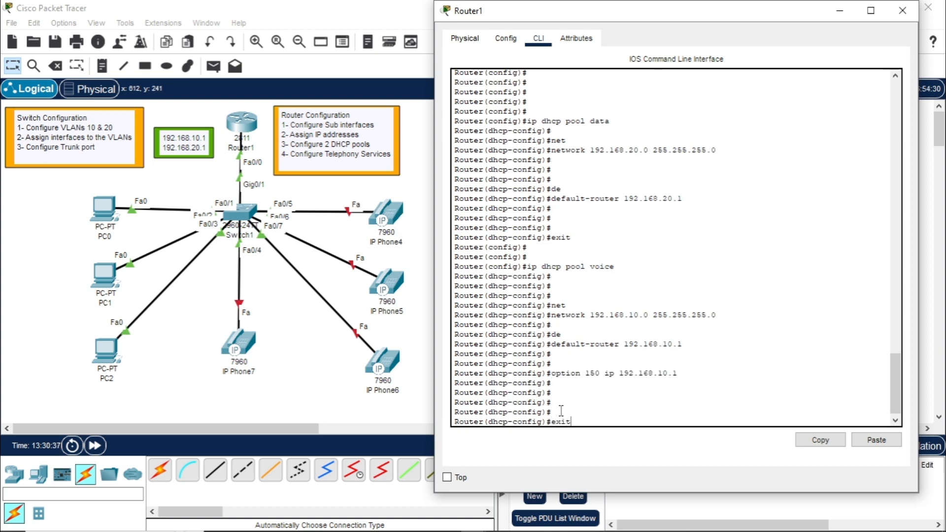
pyautogui.press('Return')
pyautogui.press('Return')
pyautogui.press('Return')
pyautogui.press('Return')
pyautogui.press('Return')
pyautogui.press('Return')
pyautogui.press('Return')
pyautogui.press('Return')
pyautogui.press('Return')
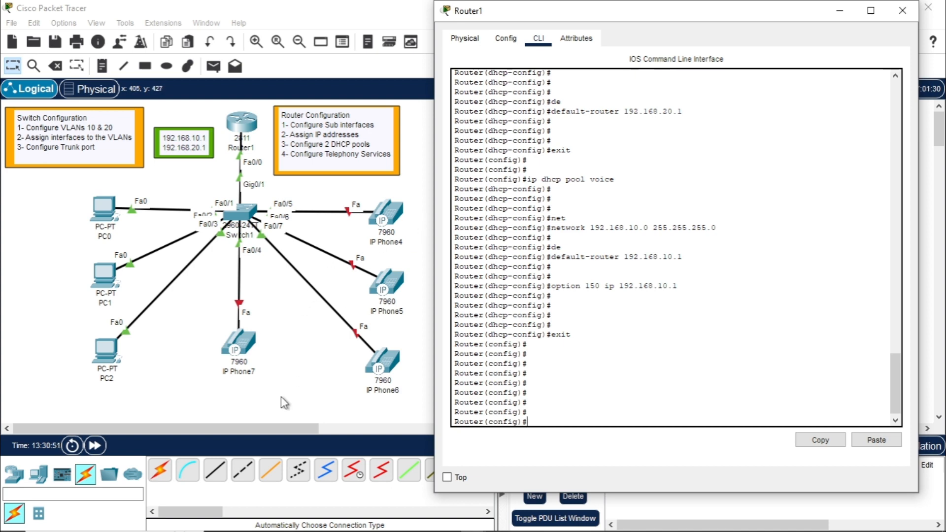
# Connect the power adapter to IP Phone4 and show the phone's display.
pyautogui.click(301, 387)
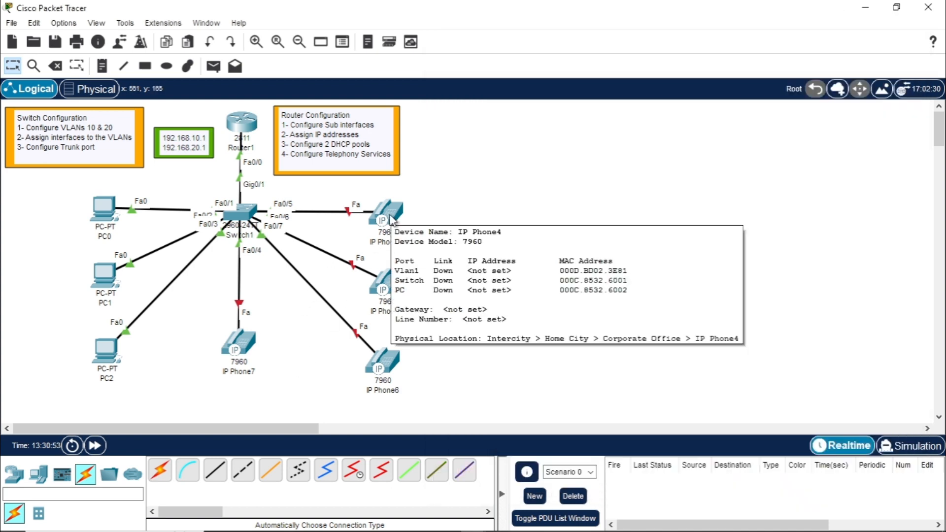
pyautogui.click(392, 221)
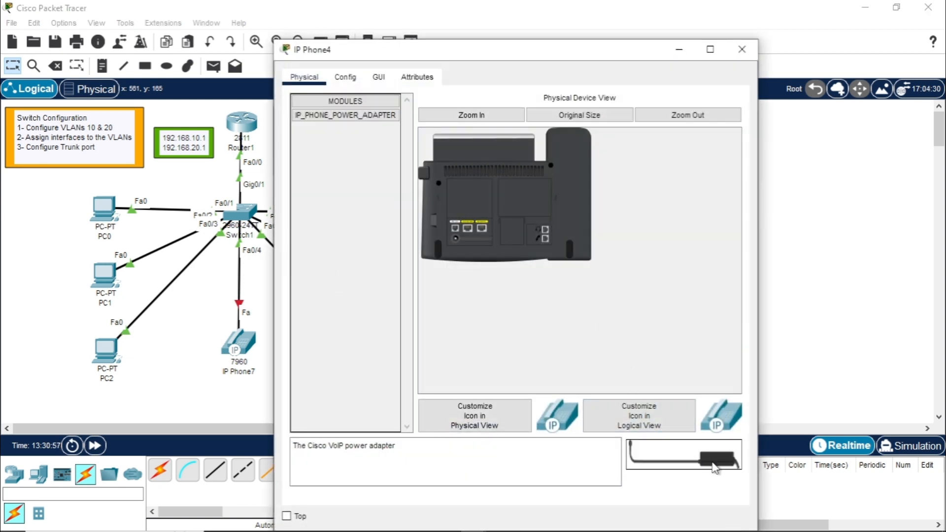
pyautogui.moveTo(713, 468); pyautogui.dragTo(458, 244)
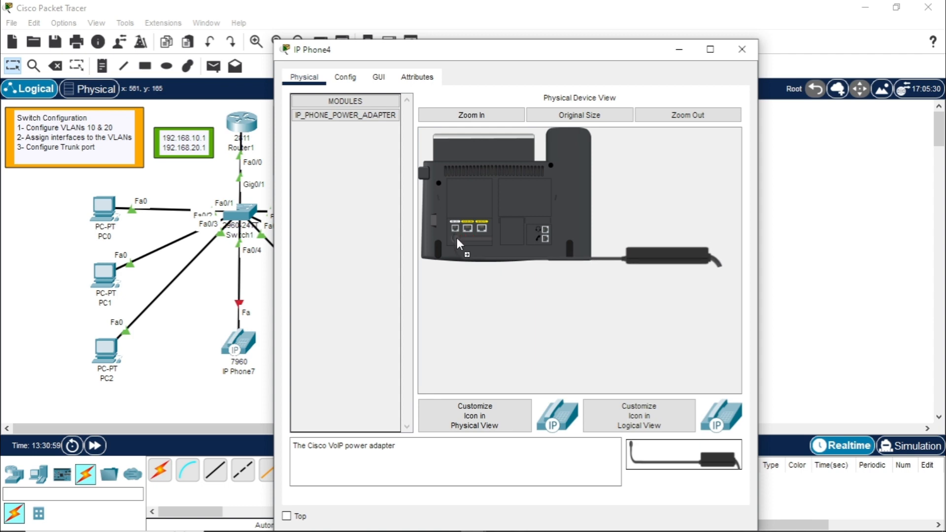
pyautogui.click(378, 77)
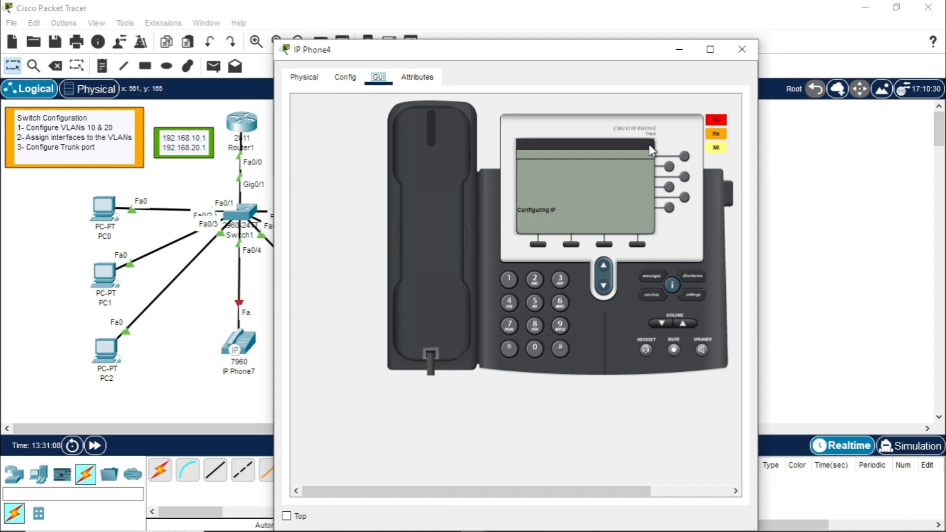
# Fast-forward the simulation time and check IP Phone4's display and its assigned IP address.
pyautogui.click(95, 445)
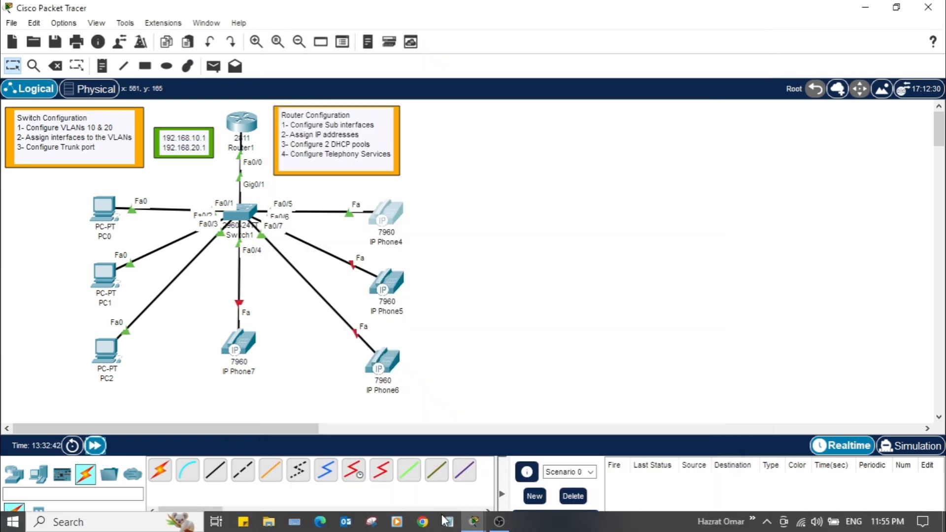
pyautogui.click(525, 503)
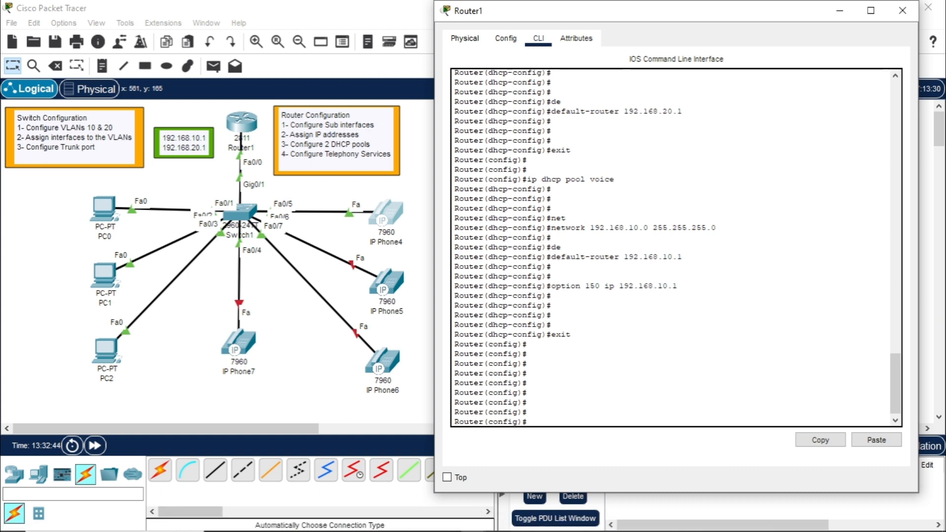
pyautogui.moveTo(475, 527)
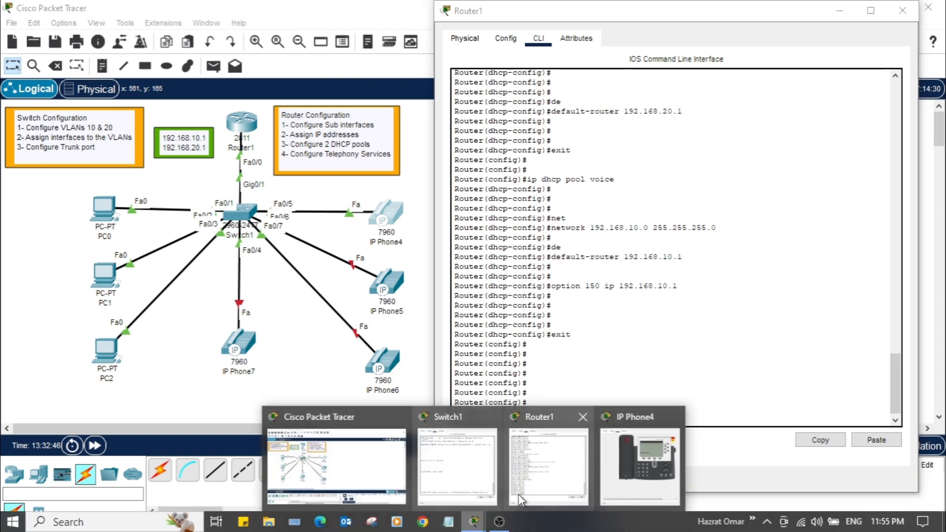
pyautogui.click(648, 468)
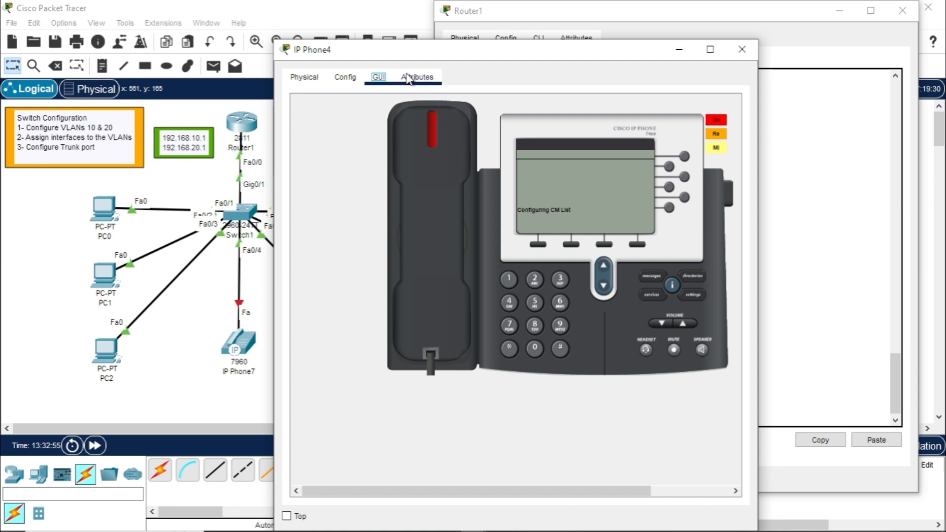
pyautogui.moveTo(389, 57); pyautogui.dragTo(533, 45)
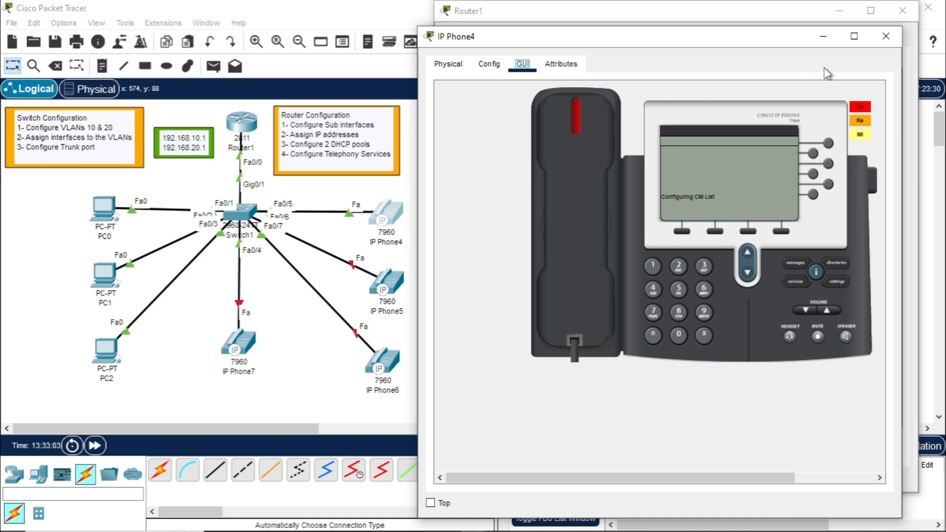
pyautogui.click(887, 36)
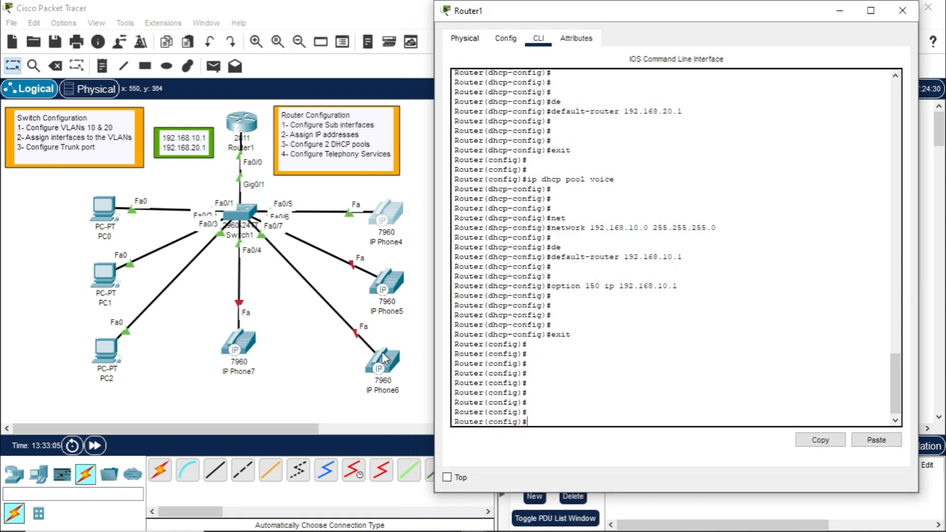
pyautogui.click(321, 378)
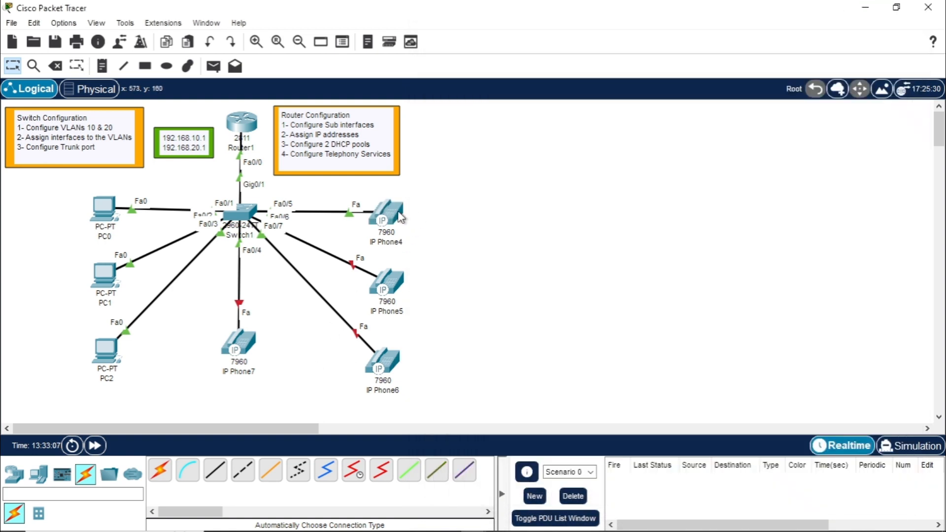
pyautogui.moveTo(396, 216)
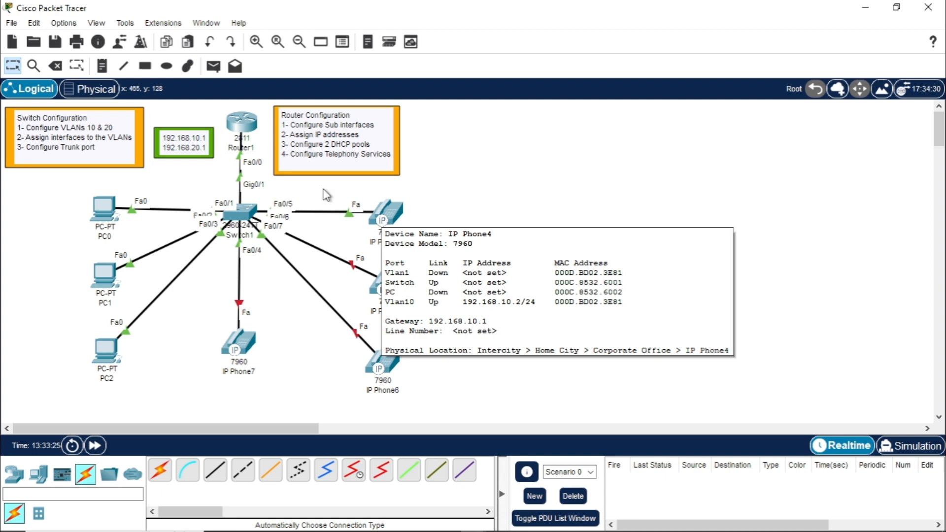
# Power on IP Phone5 by connecting its power adapter, and close its window.
pyautogui.click(386, 291)
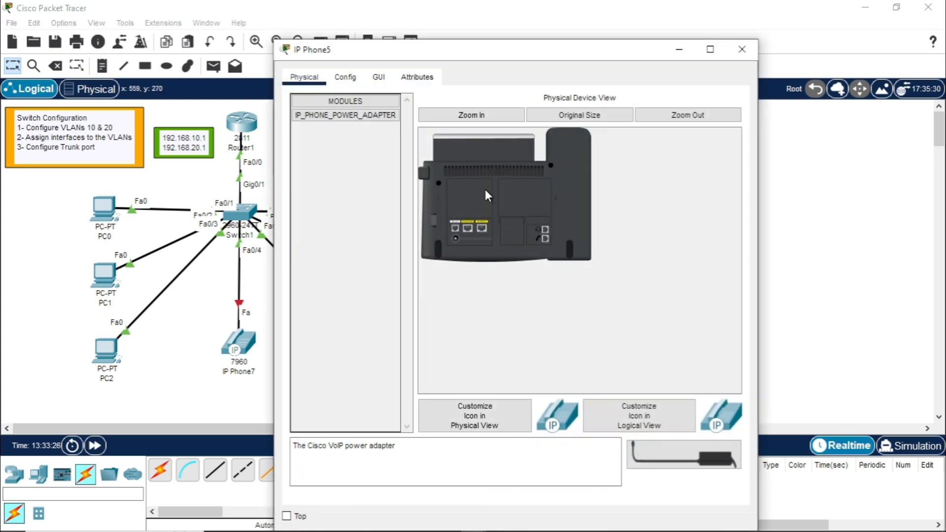
pyautogui.click(379, 77)
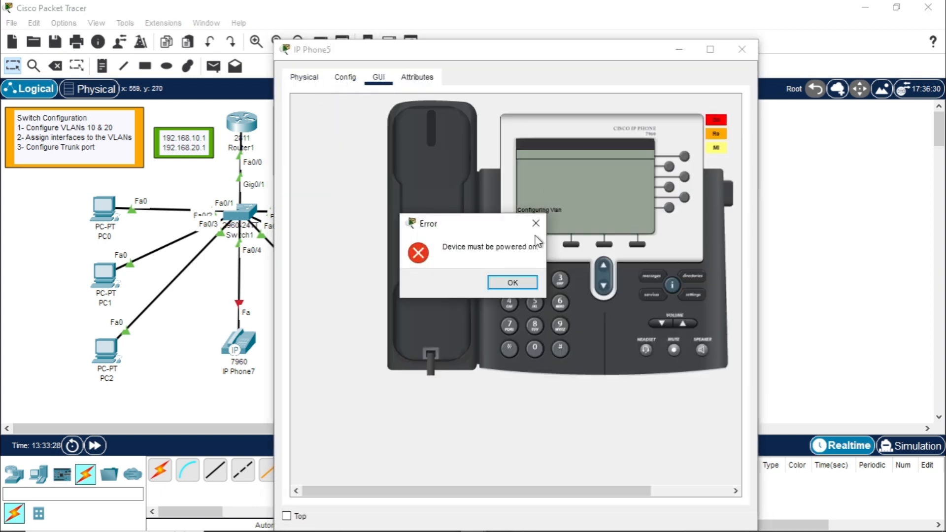
pyautogui.click(505, 280)
pyautogui.moveTo(686, 456); pyautogui.dragTo(456, 242)
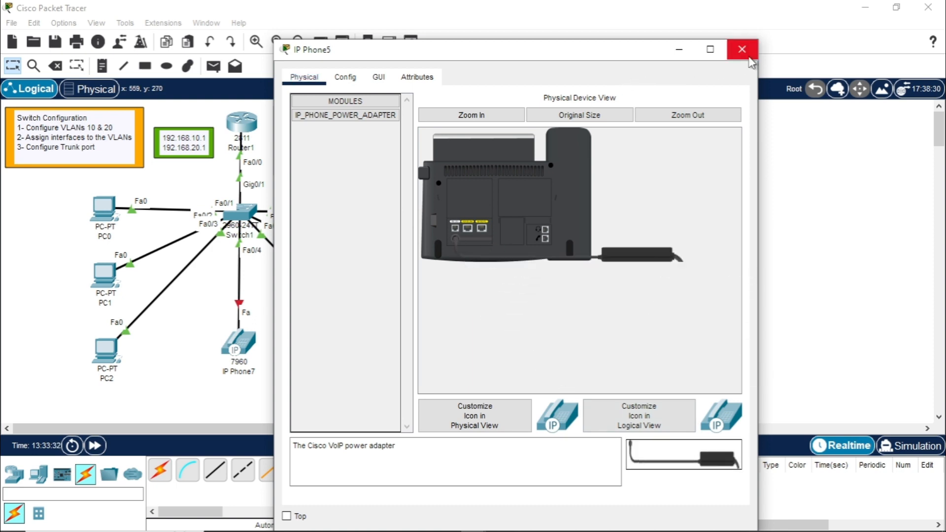
pyautogui.click(741, 49)
# Power on IP Phone6 by connecting its power adapter, and close its window.
pyautogui.click(388, 365)
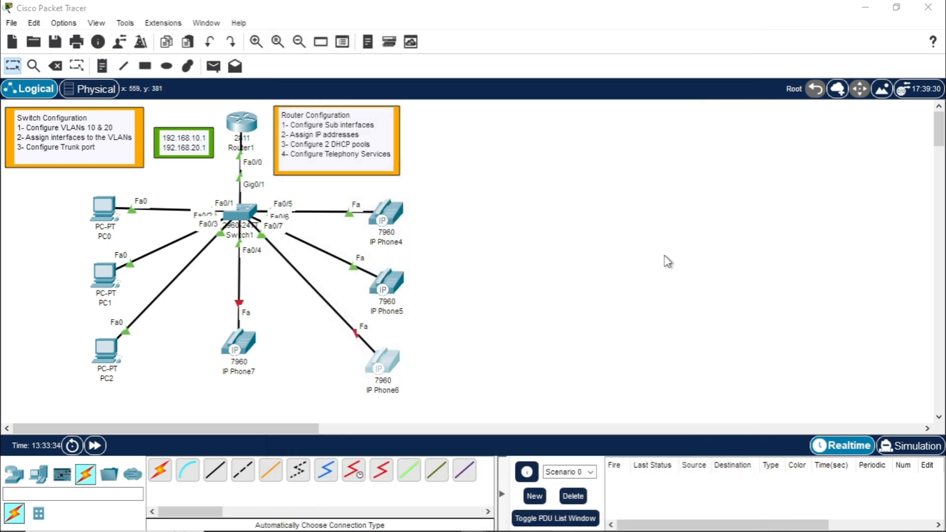
pyautogui.moveTo(573, 364); pyautogui.dragTo(455, 242)
pyautogui.click(742, 49)
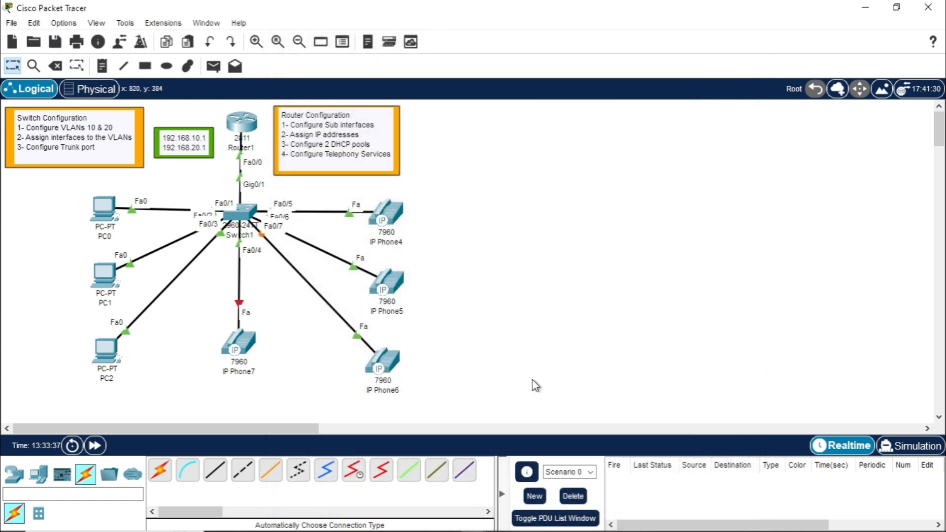
# Power on IP Phone7 by connecting its power adapter, and close its window.
pyautogui.click(238, 345)
pyautogui.moveTo(668, 453); pyautogui.dragTo(446, 238)
pyautogui.moveTo(690, 472); pyautogui.dragTo(460, 249)
pyautogui.click(735, 56)
# Return to Router1's command line and enter telephony configuration mode with telephony-service.
pyautogui.click(236, 129)
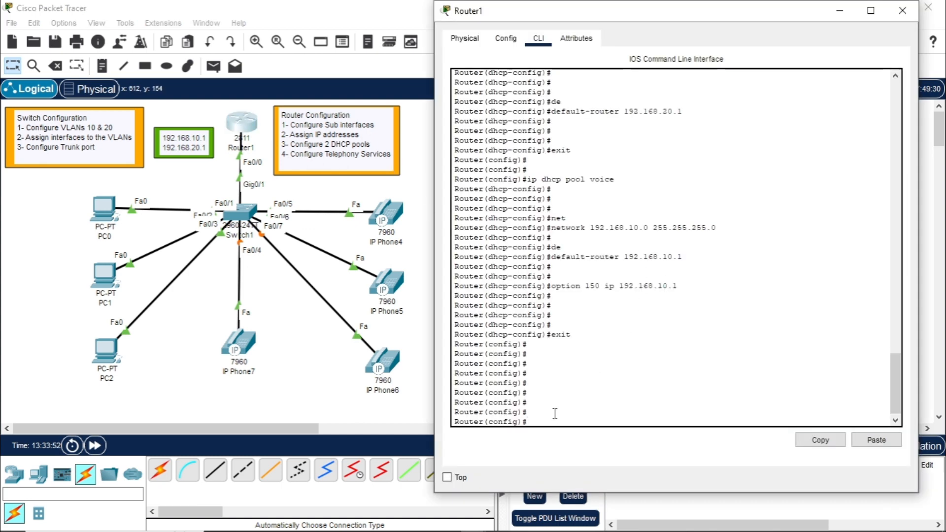
pyautogui.press('Return')
pyautogui.press('Return')
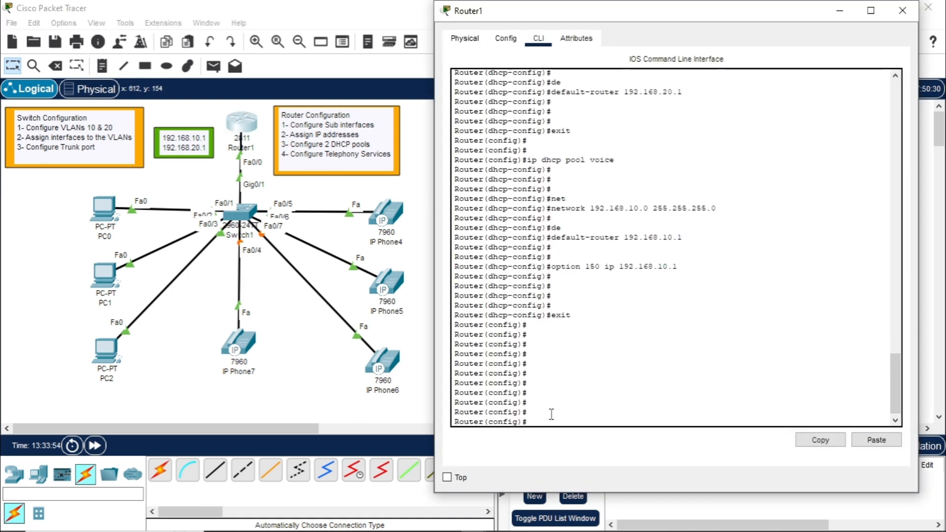
pyautogui.write('tel')
pyautogui.press('Tab')
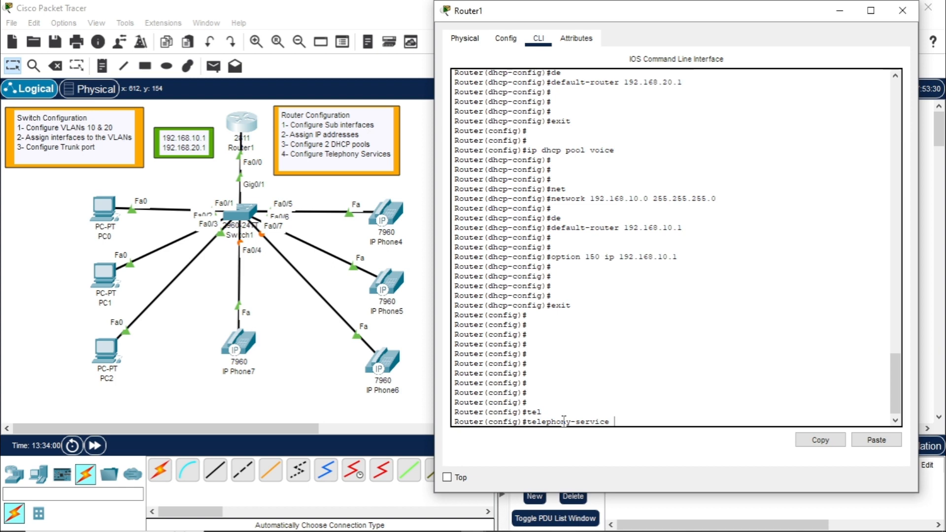
pyautogui.press('Return')
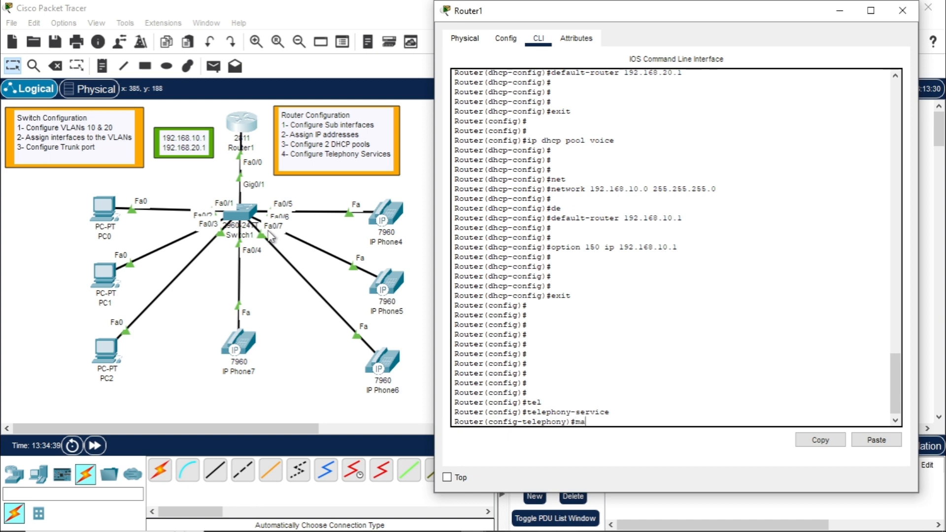
# Set the maximum number of IP phones to 10 using max-ephone 10.
pyautogui.write('x-ephone')
pyautogui.press('Return')
pyautogui.press('Return')
pyautogui.press('Return')
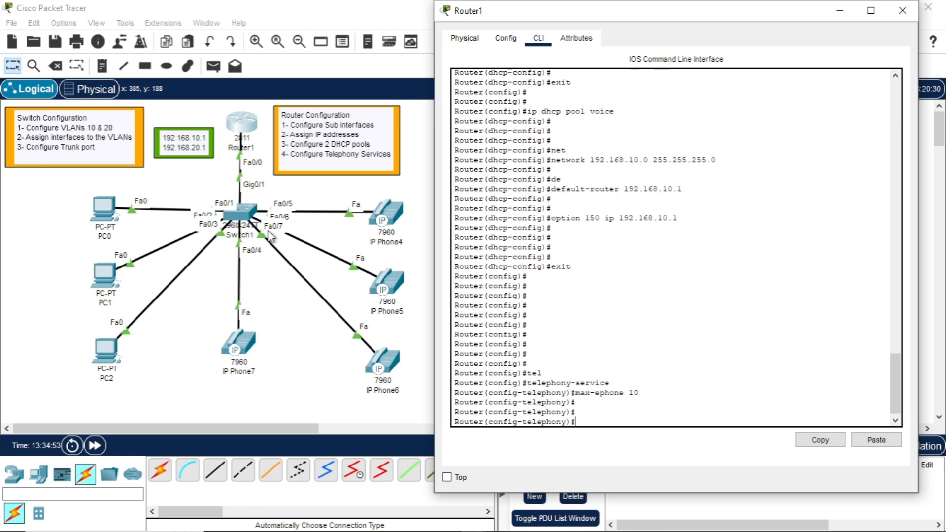
# Set the maximum number of directory numbers to 10 using max-dn 10.
pyautogui.write('max-dn')
pyautogui.moveTo(595, 393); pyautogui.dragTo(640, 393)
pyautogui.click(624, 415)
pyautogui.write('max-dn 10')
pyautogui.press('Return')
pyautogui.press('Return')
pyautogui.press('Return')
pyautogui.press('Return')
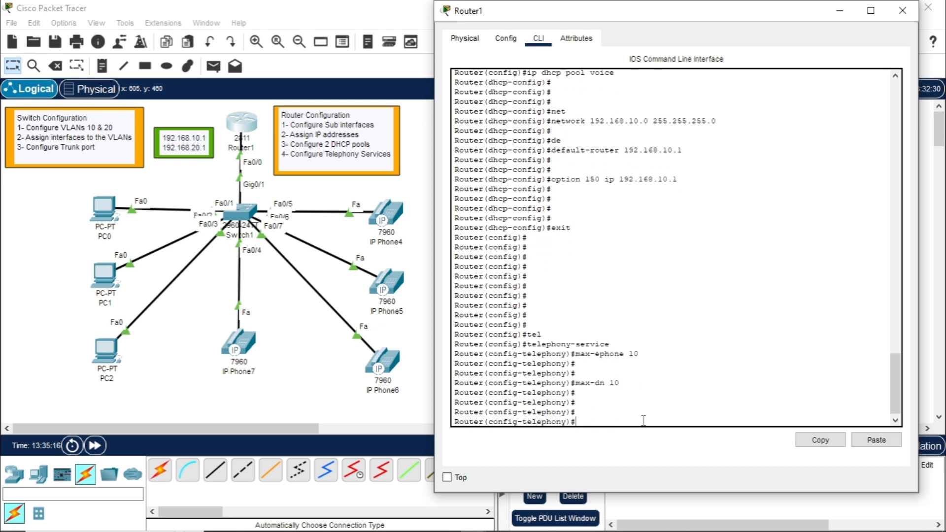
# Set the telephony service's source address and port using ip source-address 192.168.10.1 port 2000, listing the allowed port range first.
pyautogui.write('ip scou')
pyautogui.press('Tab')
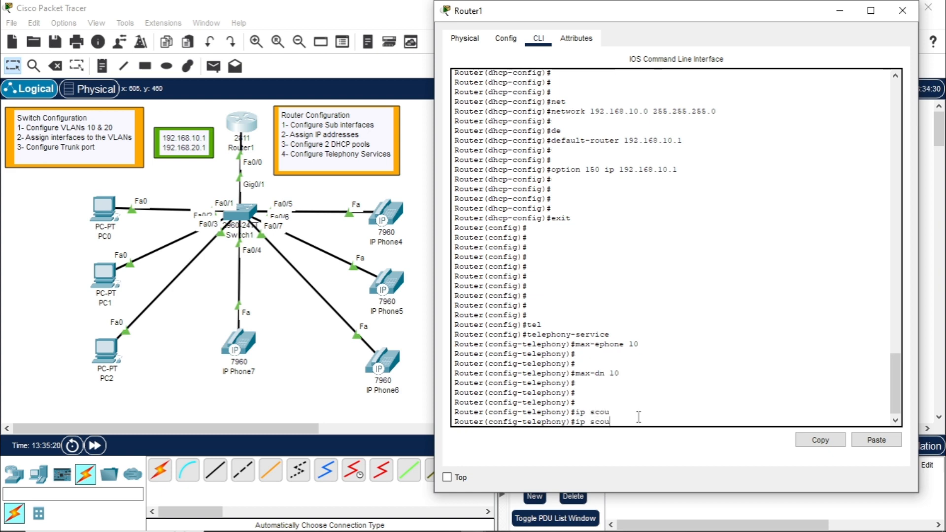
pyautogui.press('BackSpace')
pyautogui.press('BackSpace')
pyautogui.write('our')
pyautogui.press('Tab')
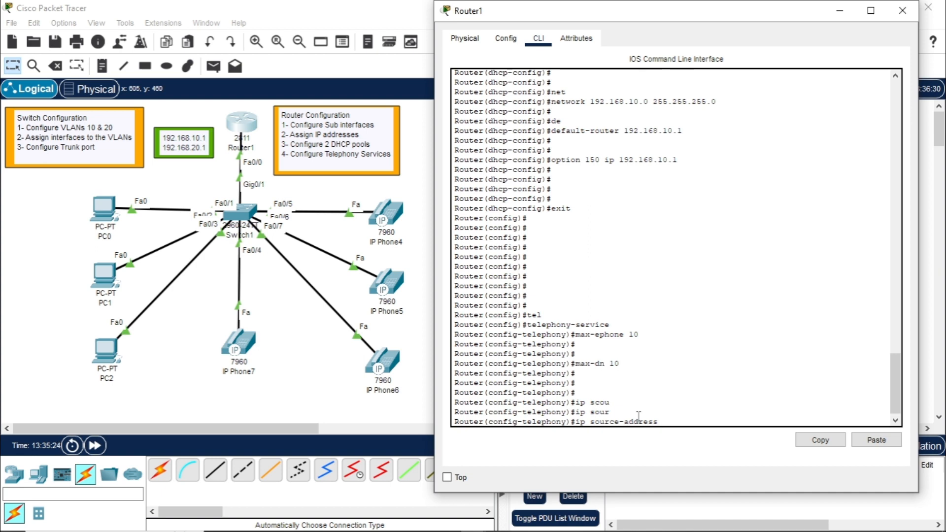
pyautogui.write('192.168.10.1 port')
pyautogui.press('Tab')
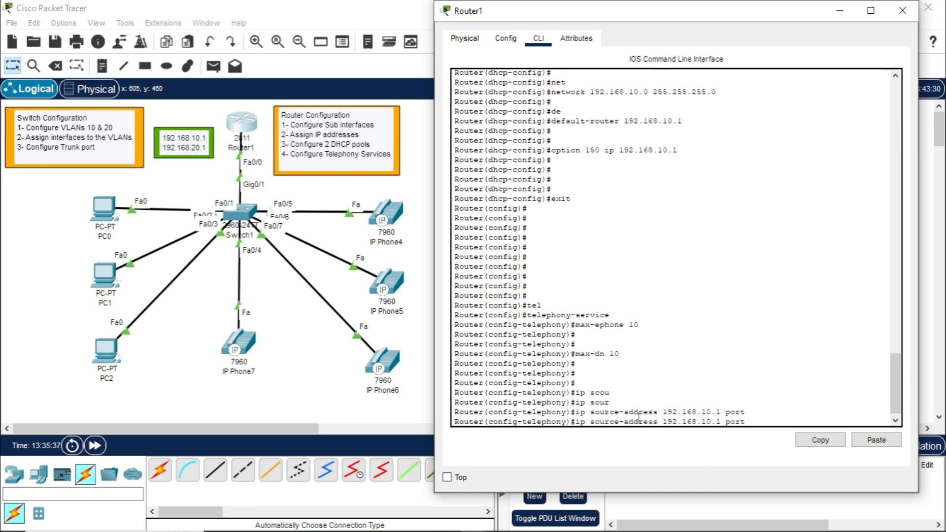
pyautogui.write('?')
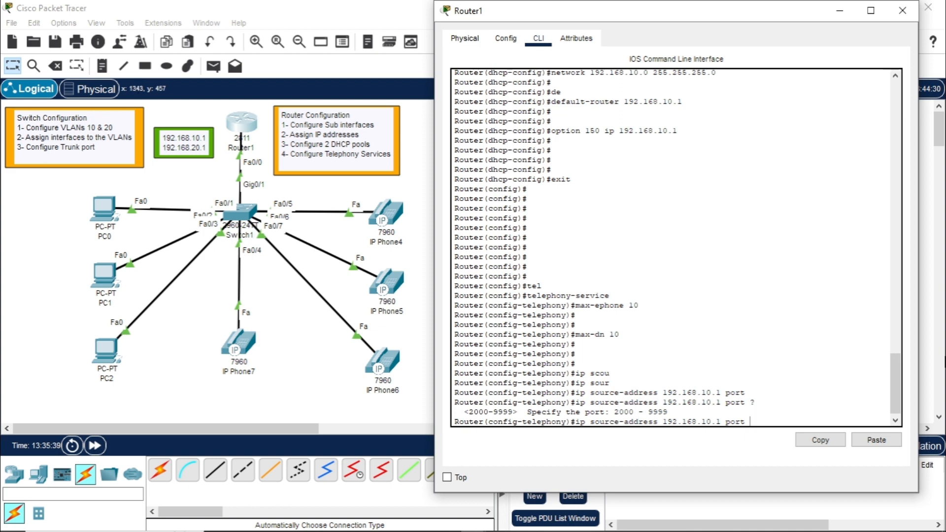
pyautogui.moveTo(465, 413); pyautogui.dragTo(492, 414)
pyautogui.click(758, 421)
pyautogui.write('2000')
pyautogui.press('Return')
pyautogui.press('Return')
pyautogui.press('Return')
pyautogui.press('Return')
pyautogui.press('Return')
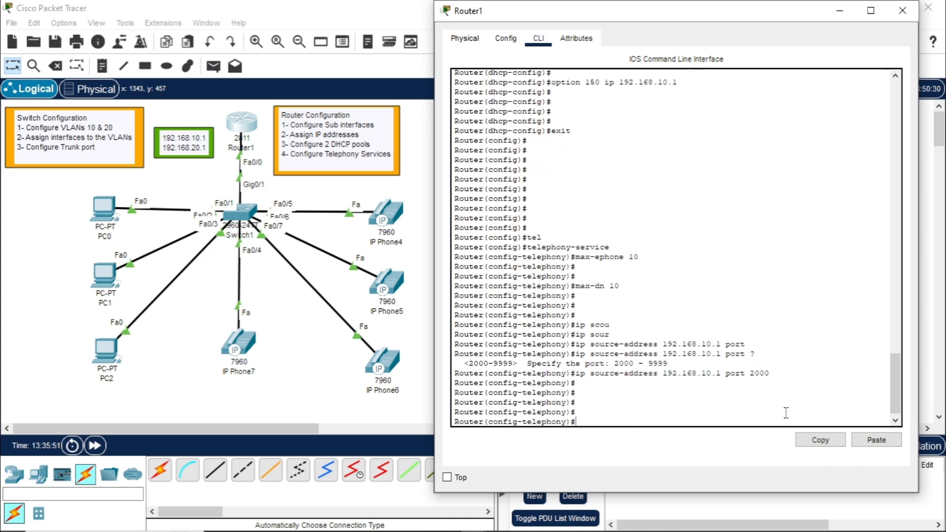
# Enable automatic assignment of directory numbers to phones using auto assign 1 to 10.
pyautogui.write('auto')
pyautogui.press('Tab')
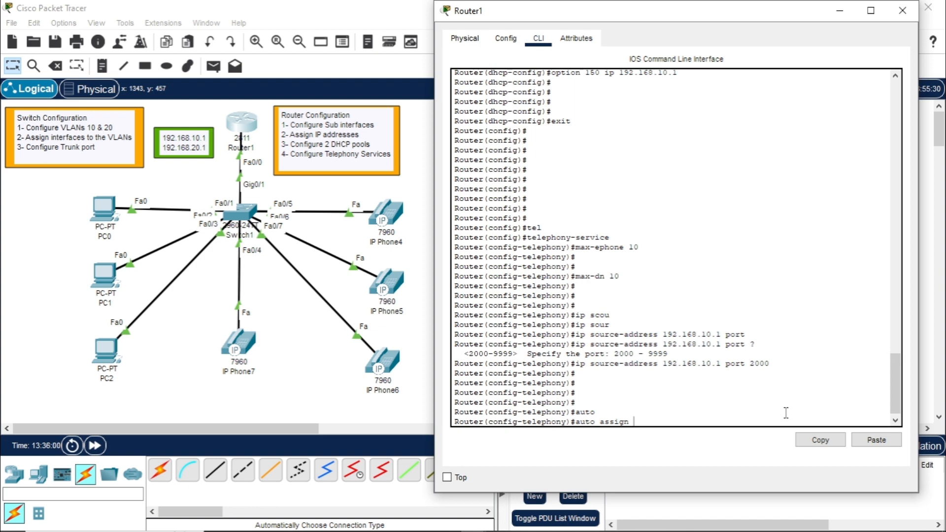
pyautogui.write('1 to 10')
pyautogui.press('Return')
pyautogui.press('Return')
pyautogui.press('Return')
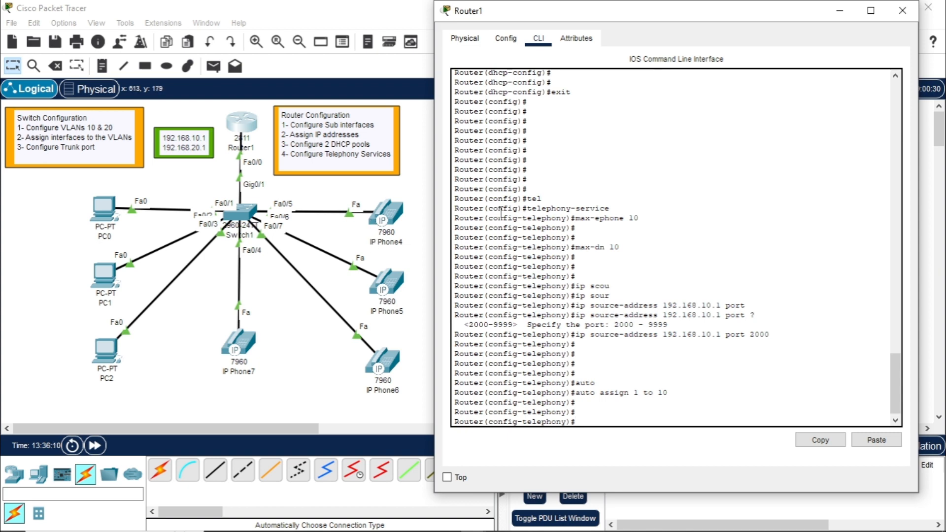
# Exit telephony configuration and return to Router1's global configuration mode.
pyautogui.moveTo(568, 218); pyautogui.dragTo(637, 222)
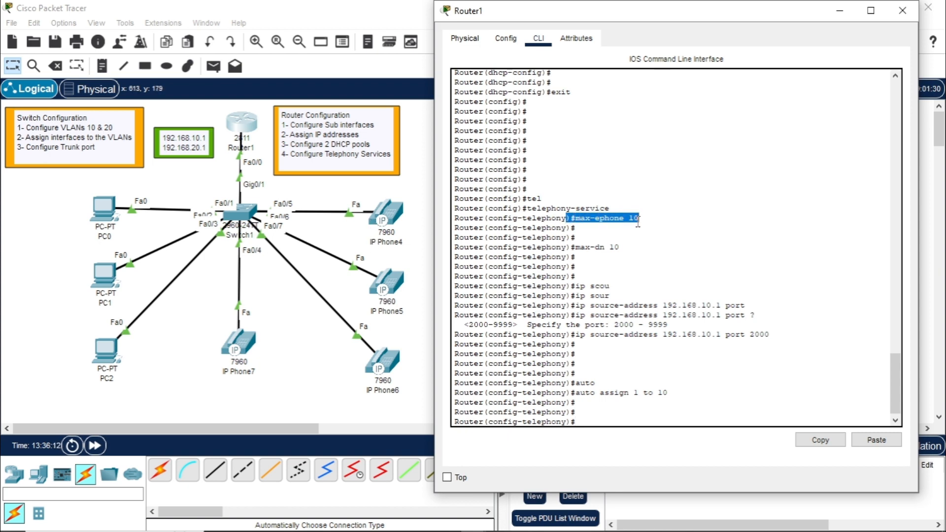
pyautogui.click(584, 423)
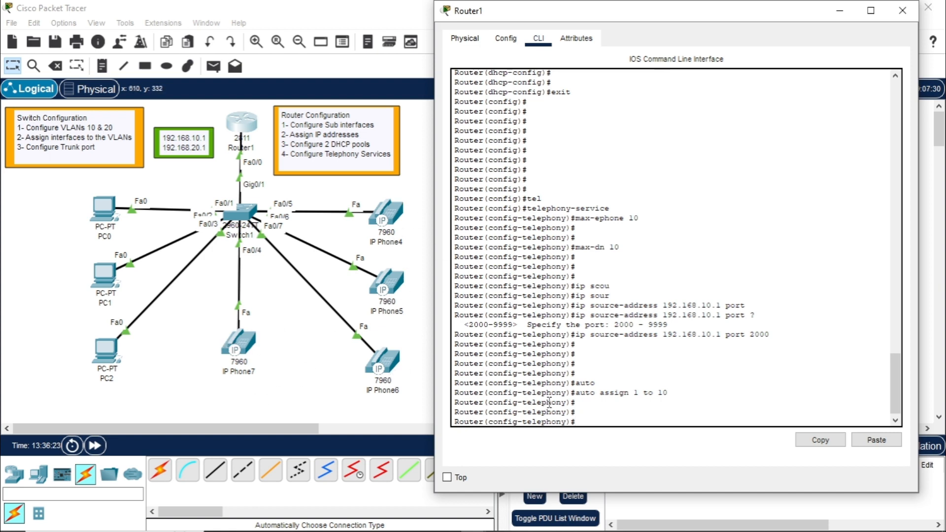
pyautogui.write('exit')
pyautogui.press('Return')
pyautogui.press('Return')
pyautogui.press('Return')
pyautogui.press('Return')
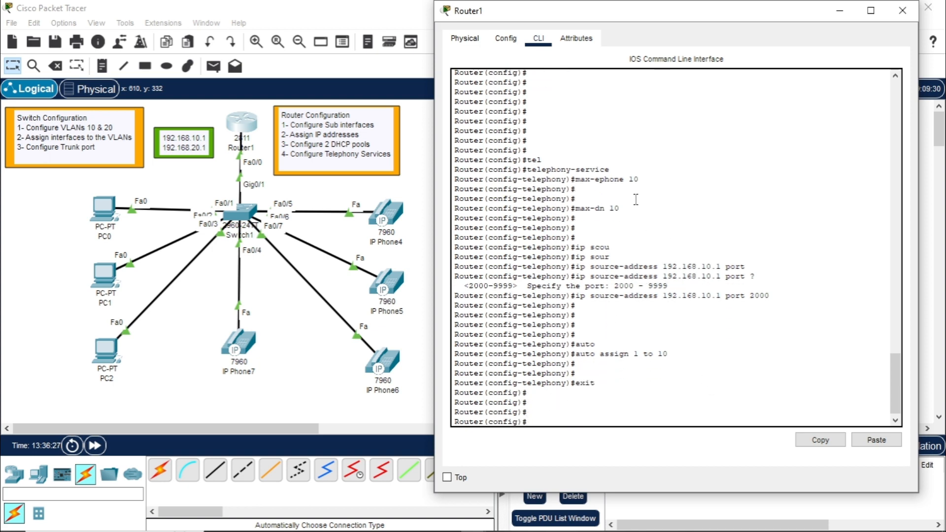
# Review the entered telephony-service commands in Router1's CLI, from max-ephone and max-dn through the ip source-address line.
pyautogui.moveTo(519, 170); pyautogui.dragTo(619, 167)
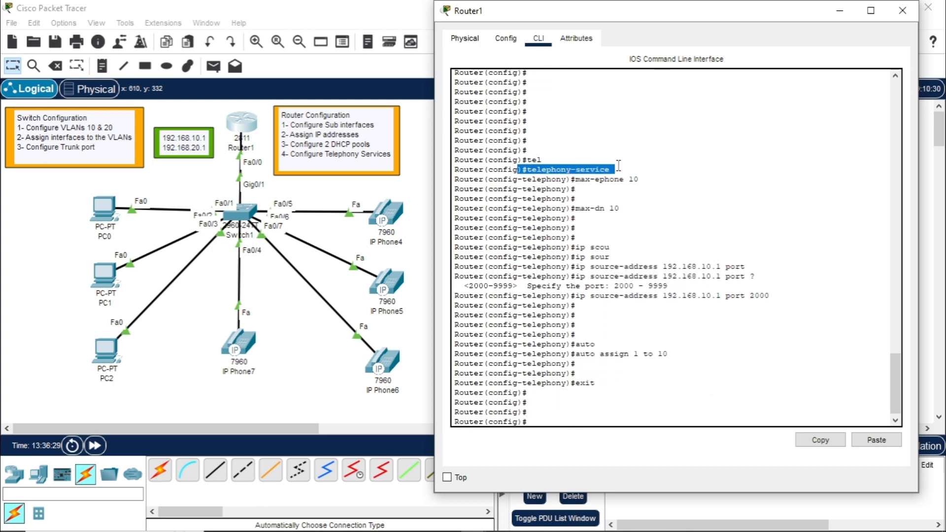
pyautogui.click(601, 247)
pyautogui.moveTo(522, 170); pyautogui.dragTo(615, 170)
pyautogui.click(588, 188)
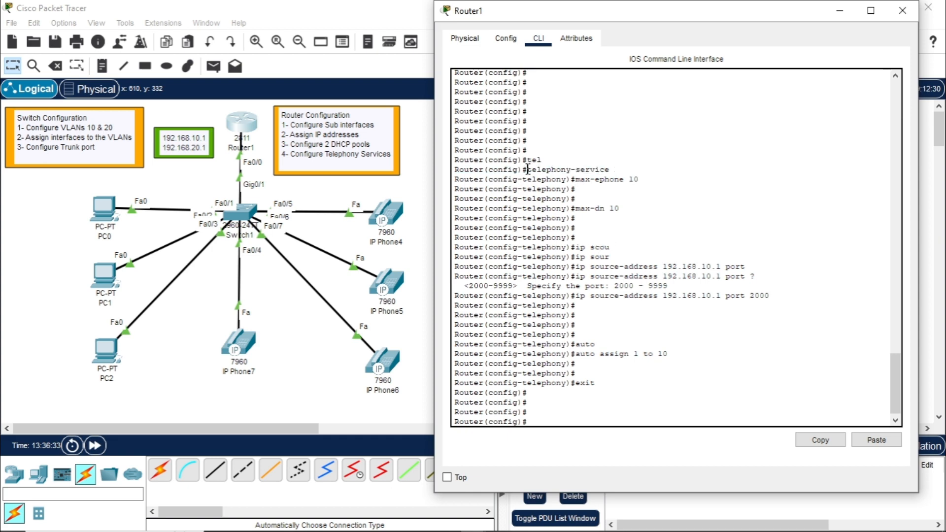
pyautogui.moveTo(526, 170); pyautogui.dragTo(591, 168)
pyautogui.click(590, 185)
pyautogui.click(600, 203)
pyautogui.moveTo(533, 171); pyautogui.dragTo(640, 179)
pyautogui.click(564, 203)
pyautogui.click(627, 188)
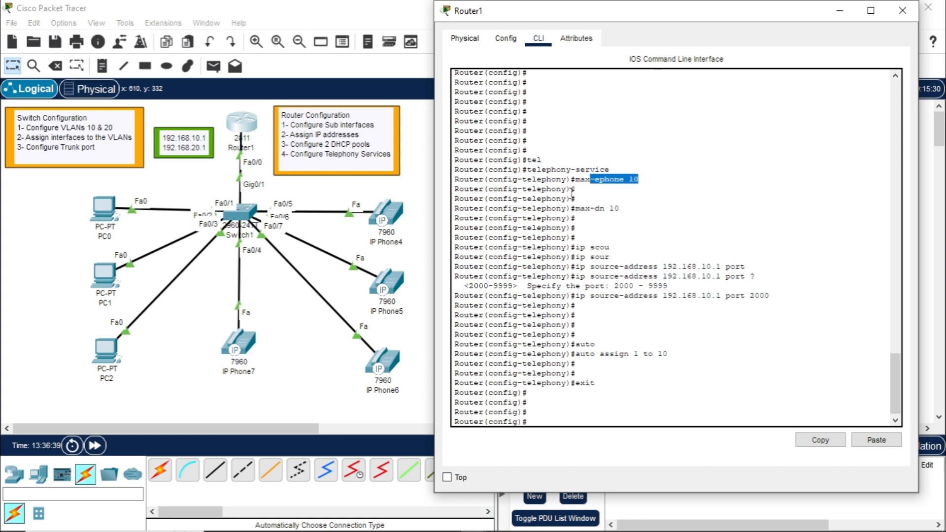
pyautogui.moveTo(536, 217); pyautogui.dragTo(630, 199)
pyautogui.click(602, 260)
pyautogui.moveTo(567, 279); pyautogui.dragTo(760, 273)
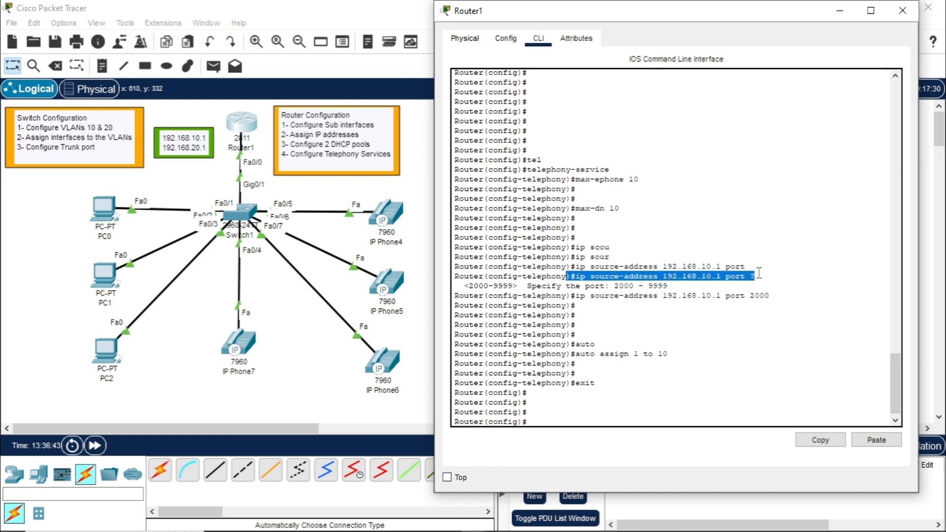
pyautogui.click(755, 287)
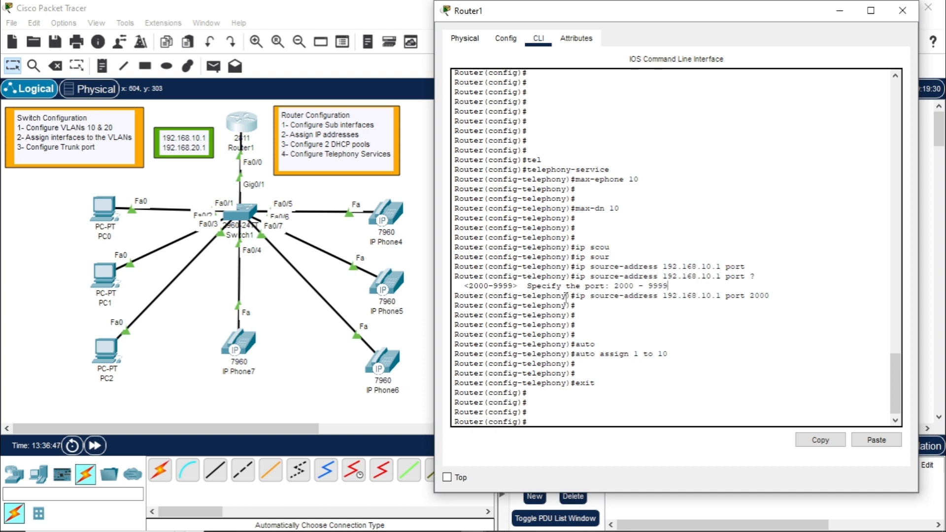
pyautogui.moveTo(542, 296); pyautogui.dragTo(751, 297)
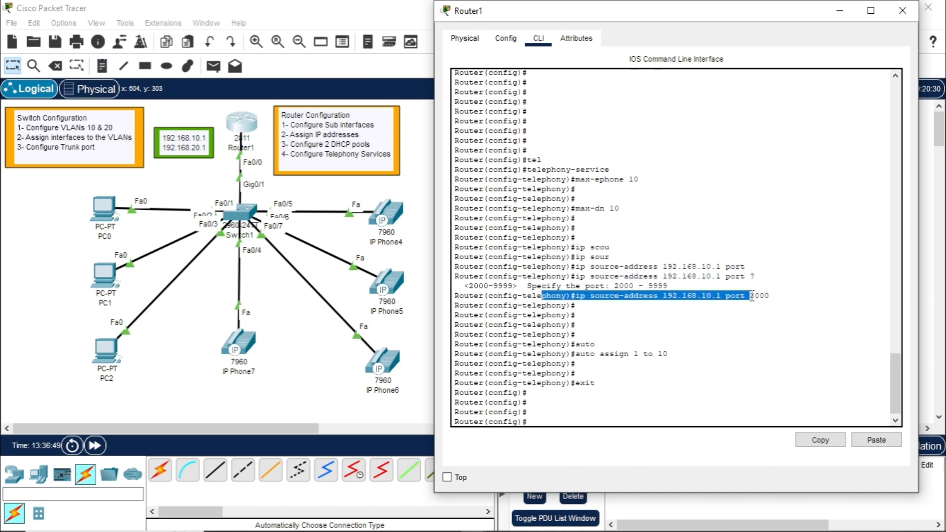
# Create the first directory number entry on Router1 using ephone-dn 1.
pyautogui.click(543, 421)
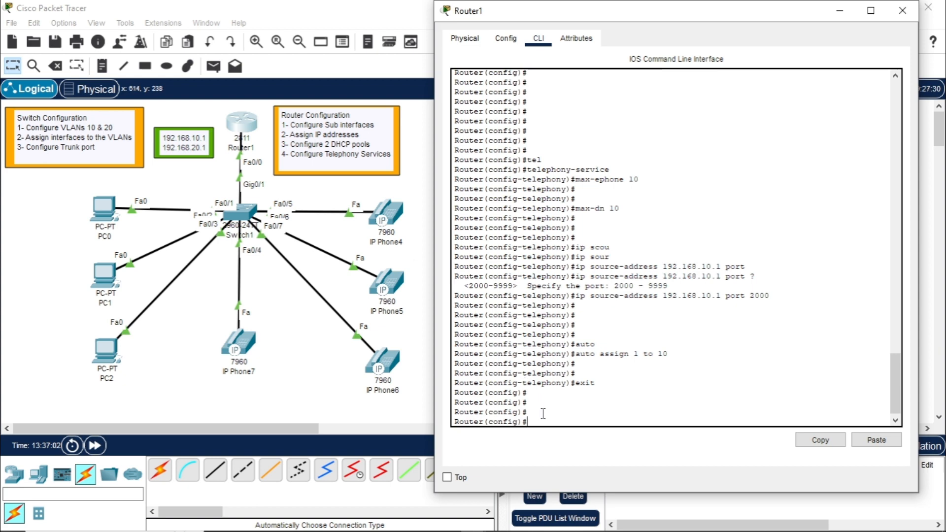
pyautogui.write('ephone-dn 1')
pyautogui.press('Return')
pyautogui.press('Return')
pyautogui.press('Return')
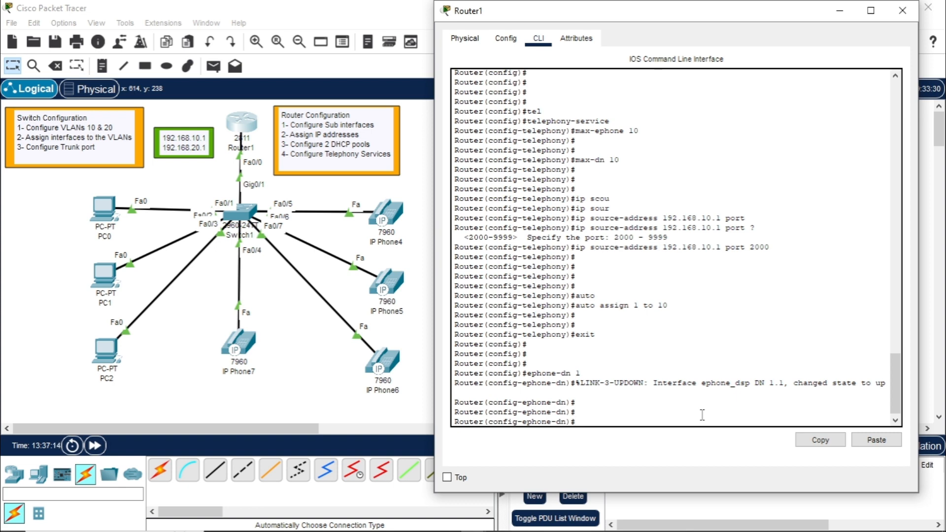
# Assign extension 2001 to the first ephone-dn using number 2001, and return to global configuration mode.
pyautogui.write('number 2001')
pyautogui.press('Return')
pyautogui.press('Return')
pyautogui.press('Return')
pyautogui.press('Return')
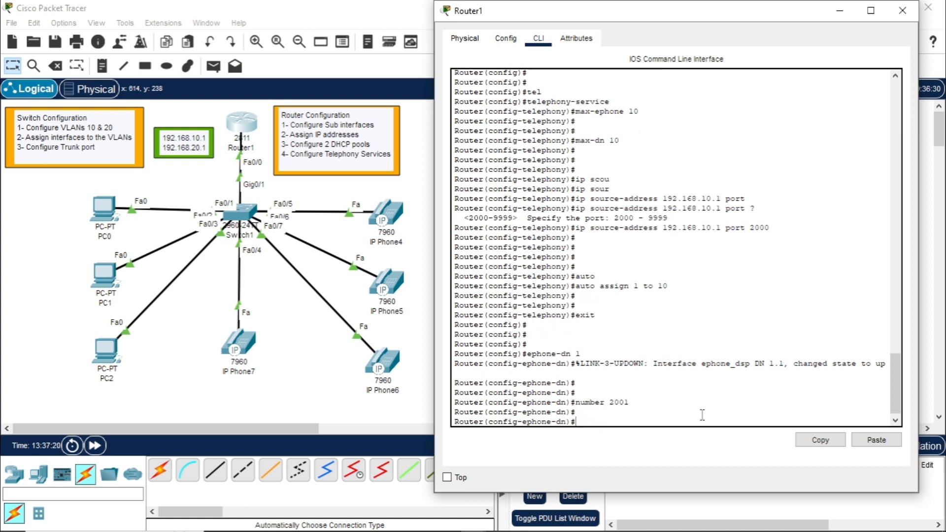
pyautogui.write('exit')
pyautogui.press('Return')
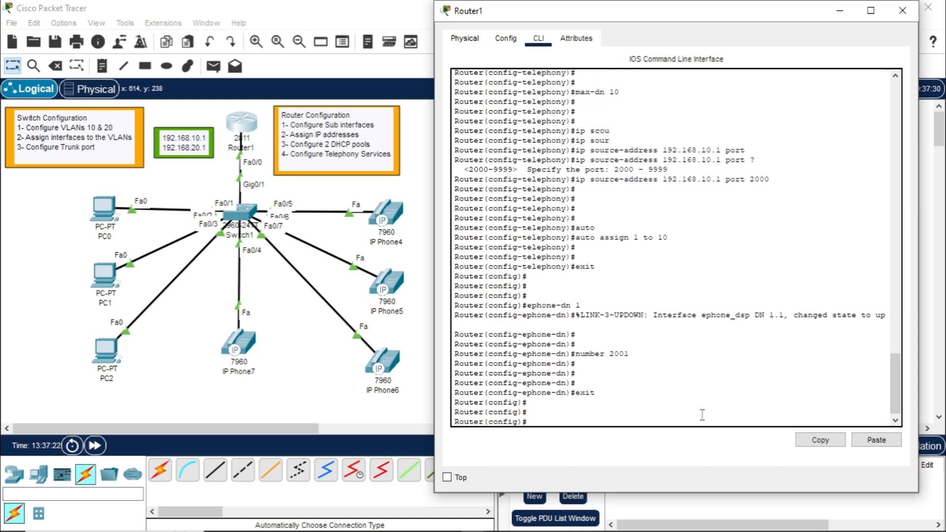
pyautogui.write('ephonne')
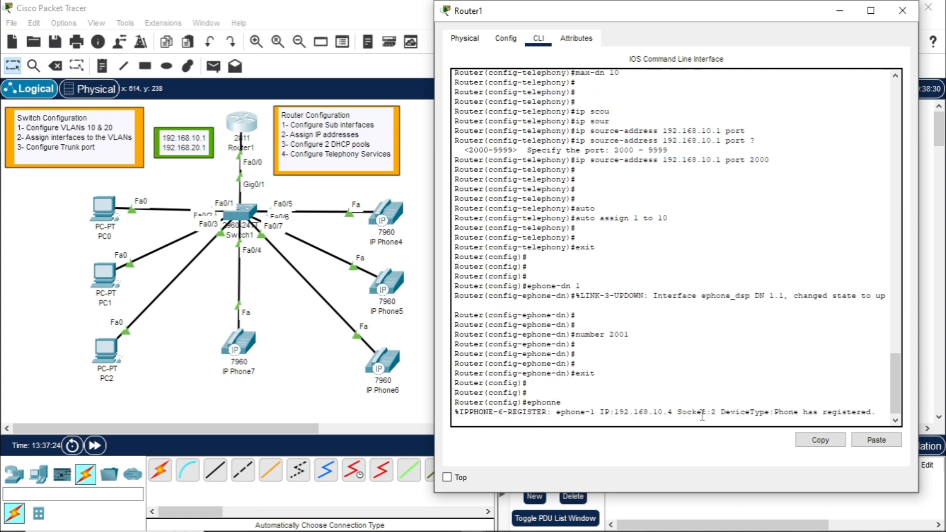
pyautogui.press('Return')
pyautogui.press('Return')
pyautogui.press('Return')
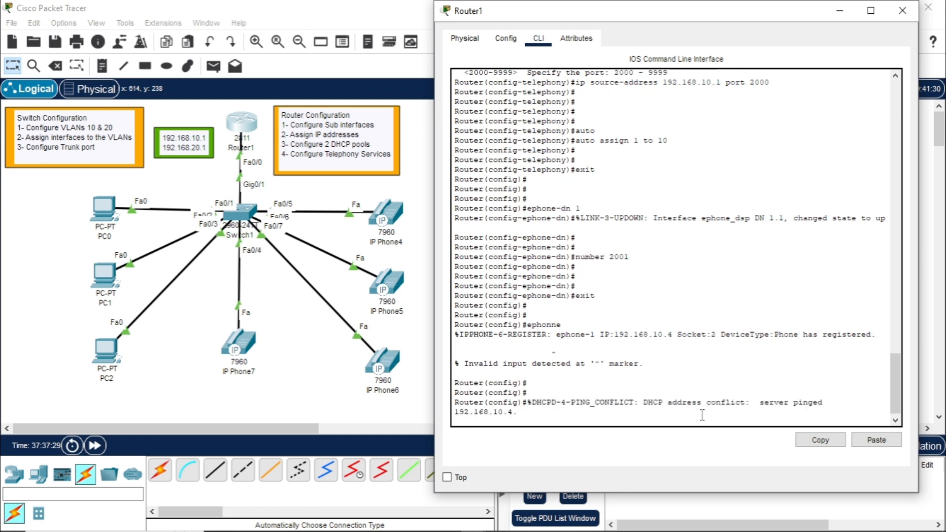
pyautogui.press('Return')
pyautogui.press('Return')
pyautogui.press('Return')
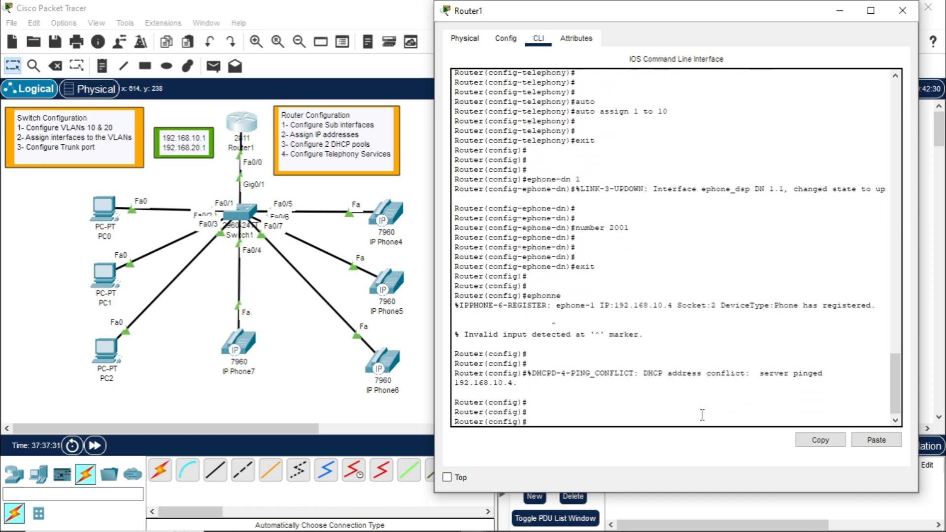
pyautogui.write('ehp')
pyautogui.press('BackSpace')
pyautogui.press('BackSpace')
pyautogui.write('phn')
pyautogui.write('one')
pyautogui.write('-dn')
pyautogui.press('Return')
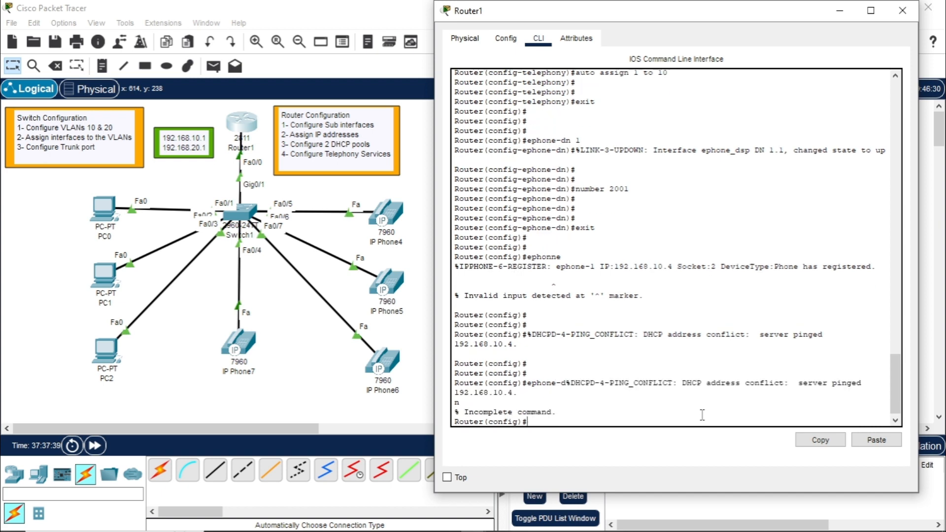
# Create the second directory number entry on Router1 using ephone-dn 2.
pyautogui.write('d')
pyautogui.press('BackSpace')
pyautogui.write('ephone-dn 2')
pyautogui.press('Return')
# Assign extension 2002 to the second ephone-dn using number 2002, and return to global configuration mode.
pyautogui.write('nu')
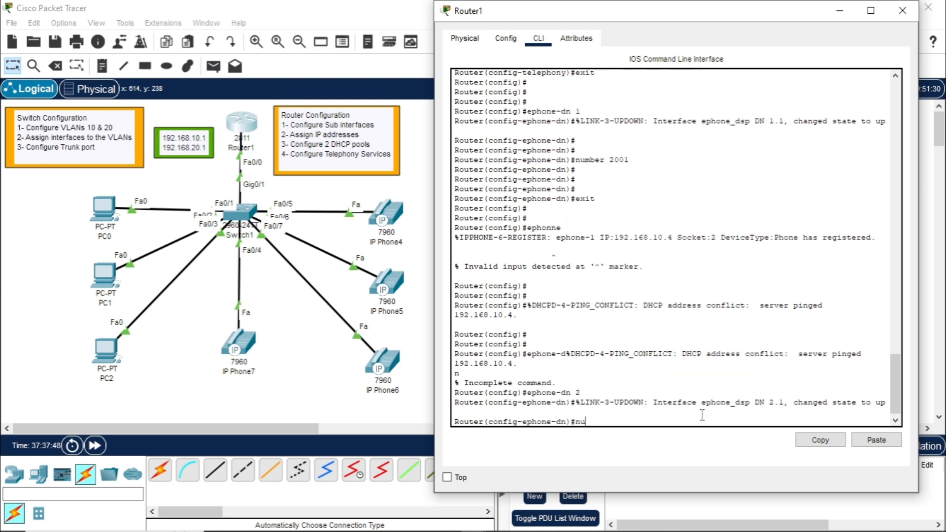
pyautogui.write('merer')
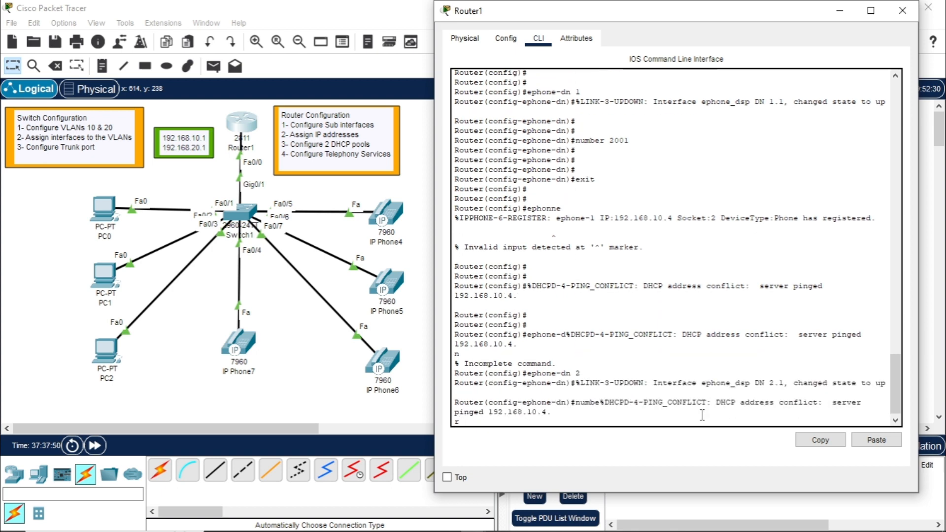
pyautogui.press('Return')
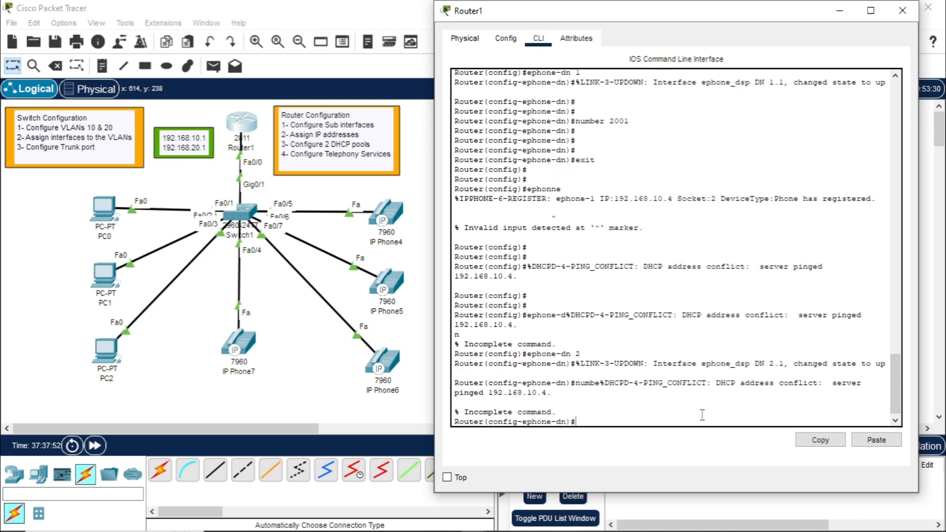
pyautogui.write('number 2002')
pyautogui.press('Return')
pyautogui.press('Return')
pyautogui.press('Return')
pyautogui.write('exit')
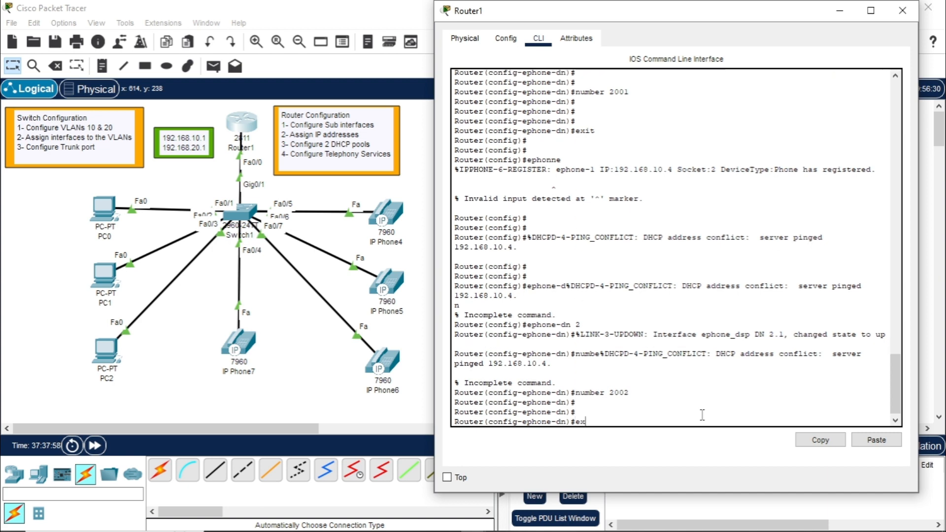
pyautogui.press('Return')
pyautogui.press('Return')
pyautogui.press('Return')
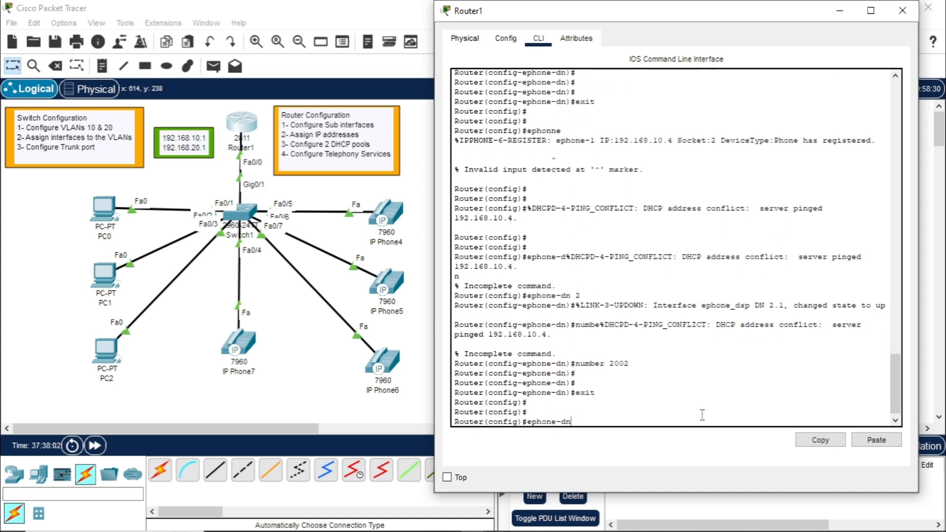
pyautogui.write('3')
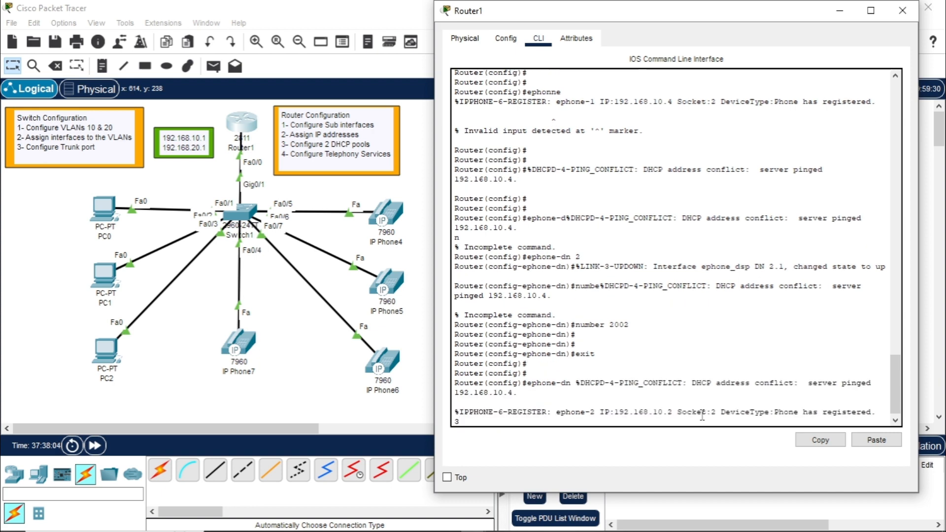
pyautogui.press('Up')
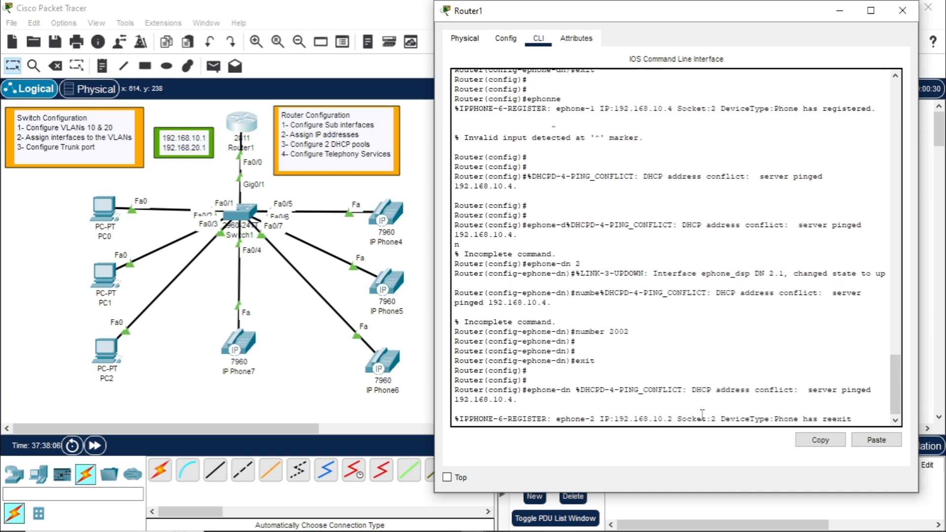
pyautogui.press('Return')
pyautogui.press('Return')
pyautogui.press('Return')
pyautogui.press('Return')
pyautogui.press('Return')
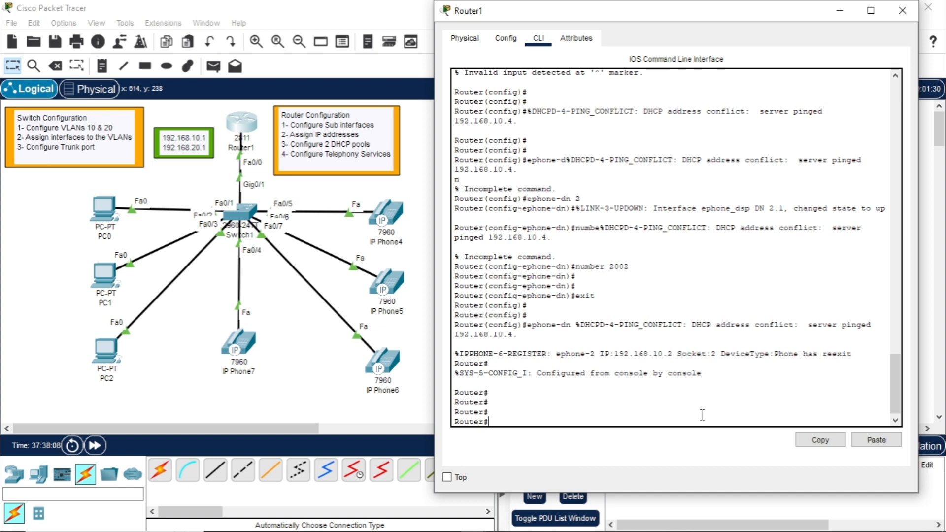
# Re-enter Router1's global configuration mode from the privileged prompt using conf t.
pyautogui.write('c')
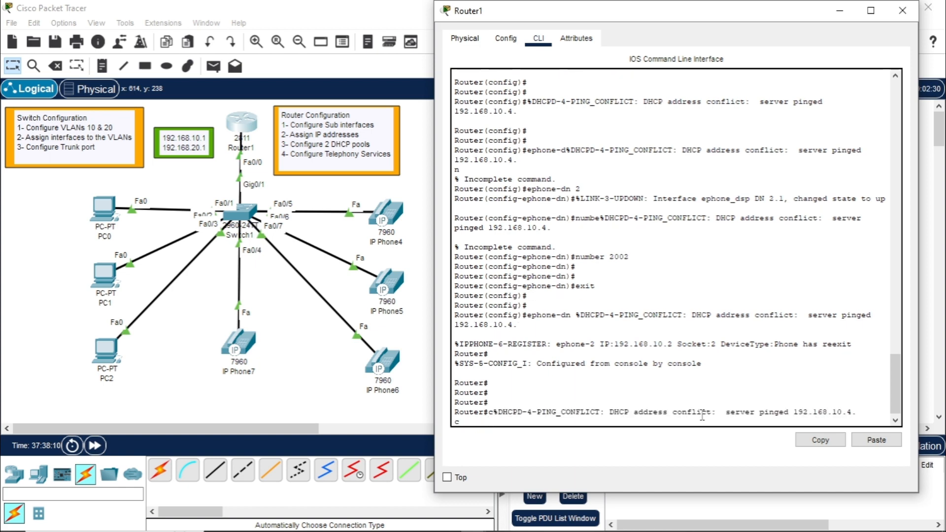
pyautogui.write("onf t'")
pyautogui.press('Return')
pyautogui.press('Return')
pyautogui.press('Return')
pyautogui.press('Return')
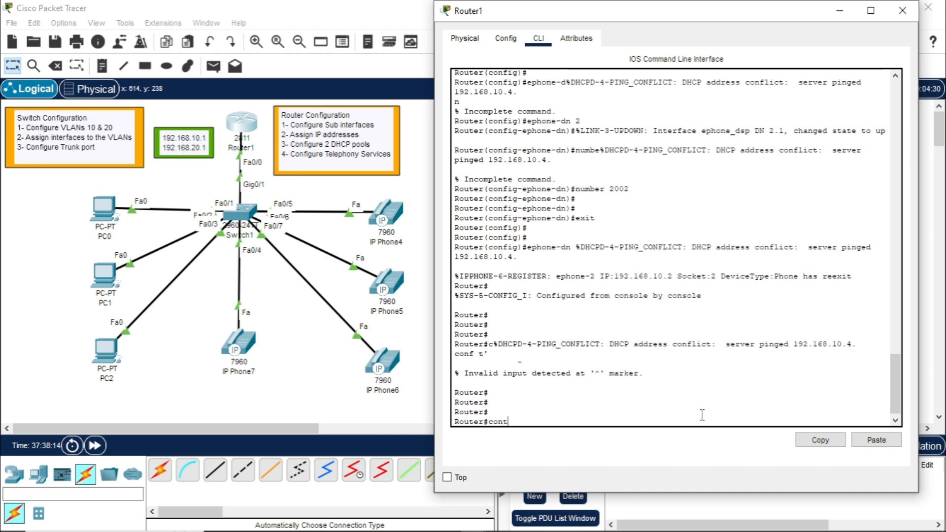
pyautogui.write('conf t')
pyautogui.press('Return')
pyautogui.press('Return')
pyautogui.press('Return')
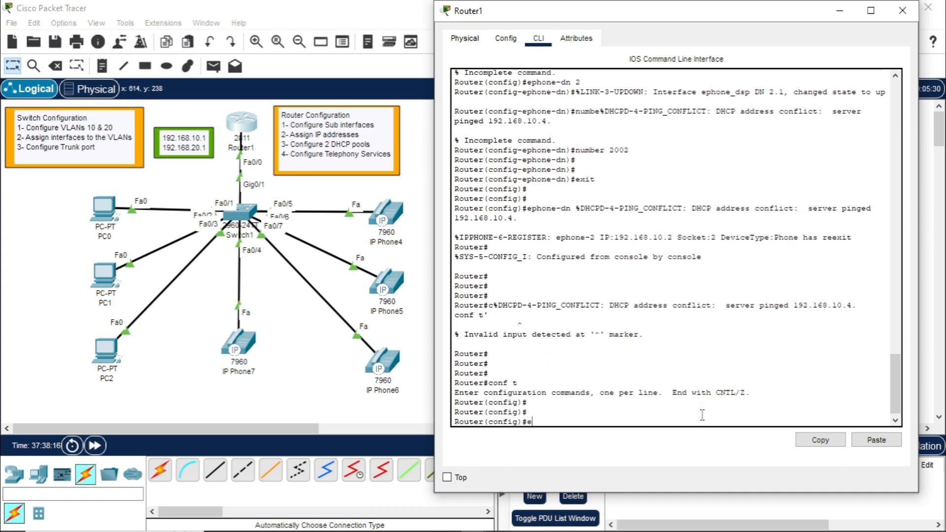
# Create the third directory number entry on Router1 using ephone-dn 3.
pyautogui.write('ephone')
pyautogui.write(' d')
pyautogui.press('BackSpace')
pyautogui.press('BackSpace')
pyautogui.write('-dn ')
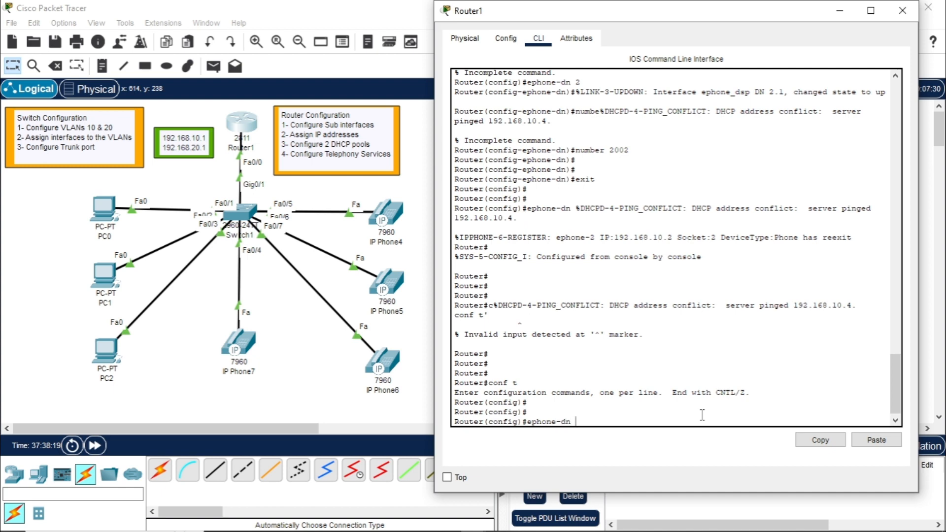
pyautogui.write('3')
pyautogui.press('Return')
pyautogui.press('Return')
# Assign extension 2003 to the third ephone-dn using number 2003.
pyautogui.write('n')
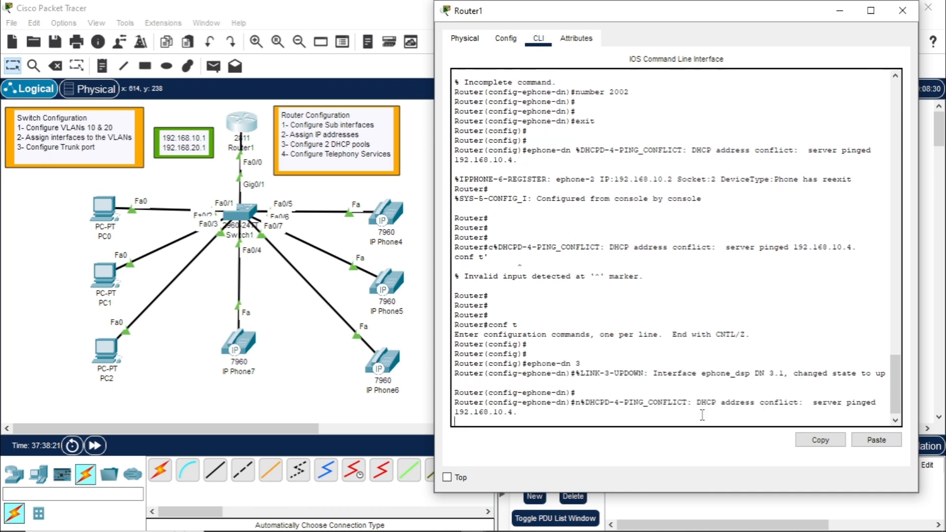
pyautogui.press('Return')
pyautogui.press('Return')
pyautogui.write('nu')
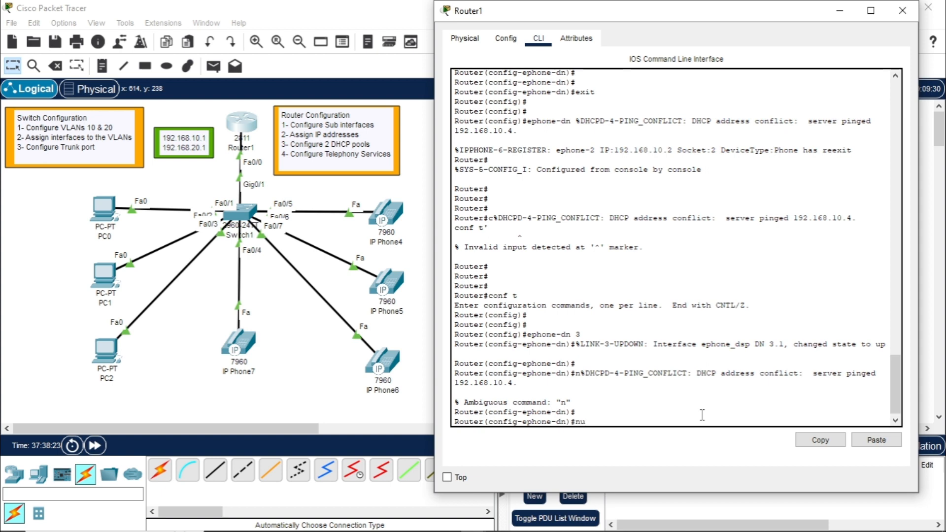
pyautogui.write('mber 2003')
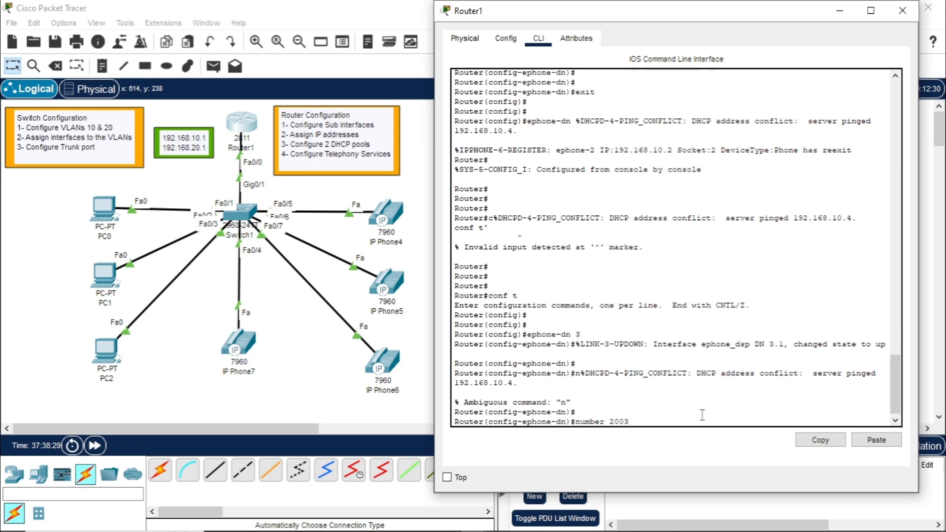
pyautogui.press('Return')
pyautogui.press('Return')
pyautogui.press('Return')
pyautogui.press('Return')
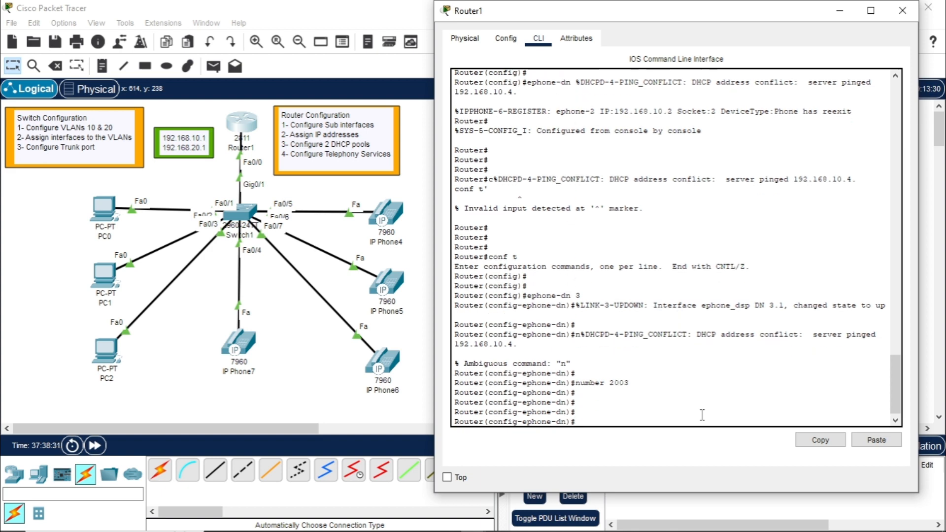
# Exit the third ephone-dn's configuration and return to Router1's global configuration mode.
pyautogui.write('exit')
pyautogui.press('Return')
pyautogui.press('Return')
pyautogui.press('Return')
pyautogui.press('Return')
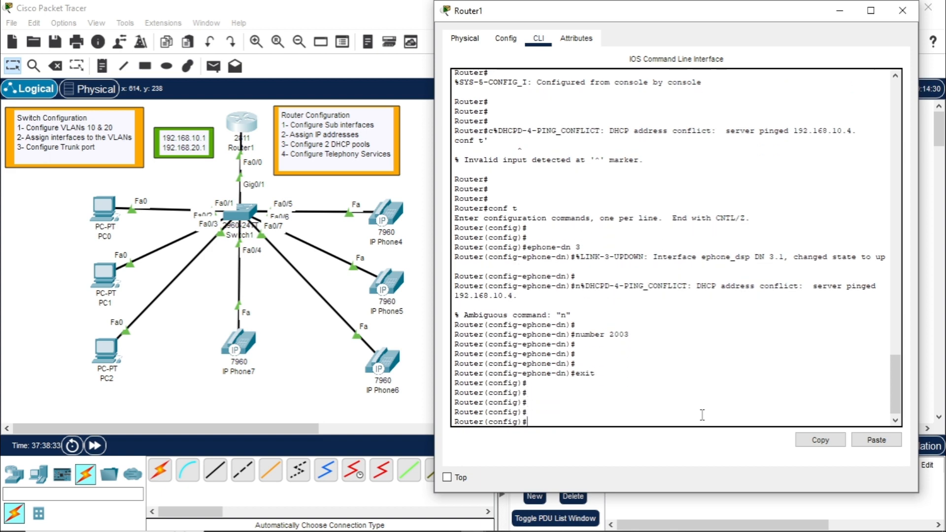
pyautogui.press('Return')
pyautogui.press('Return')
pyautogui.press('Return')
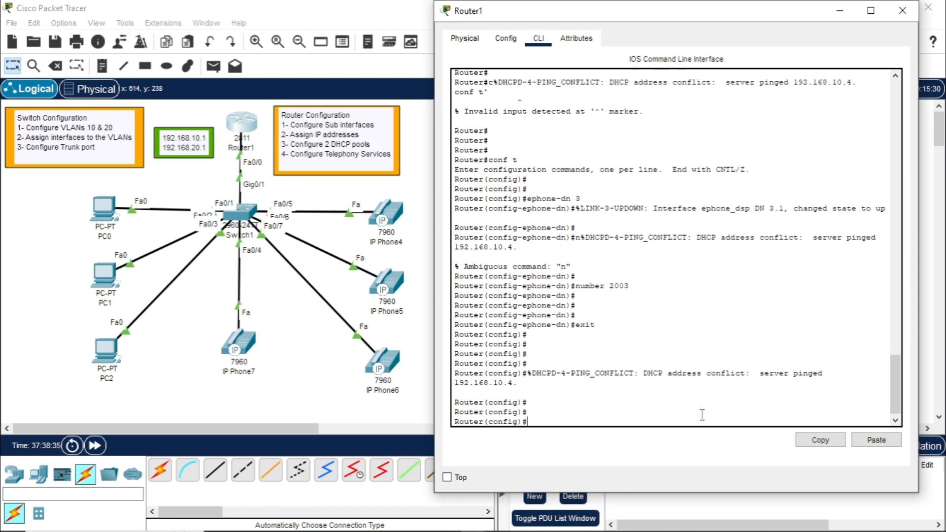
pyautogui.press('Return')
pyautogui.press('Return')
pyautogui.press('Return')
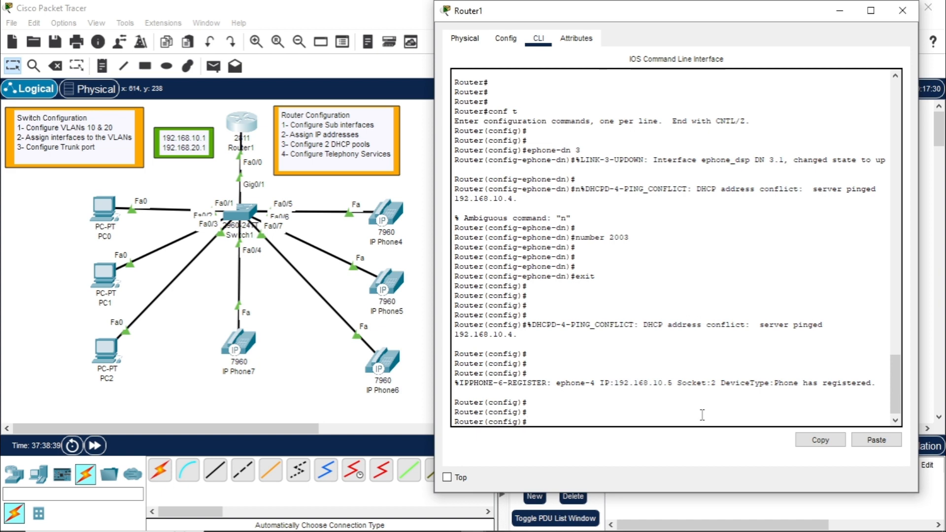
pyautogui.press('Return')
pyautogui.press('Return')
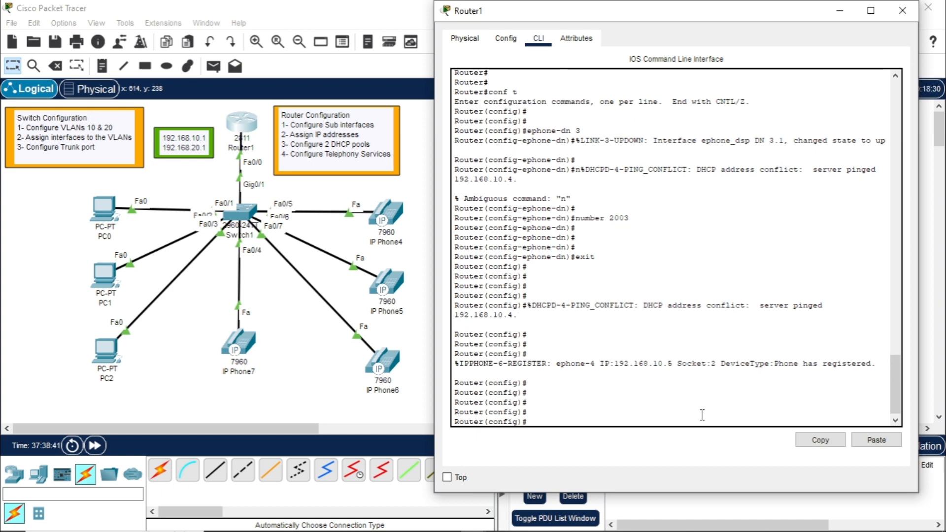
# Create the fourth directory number entry on Router1 using ephone-dn 4.
pyautogui.write('ephone-dn')
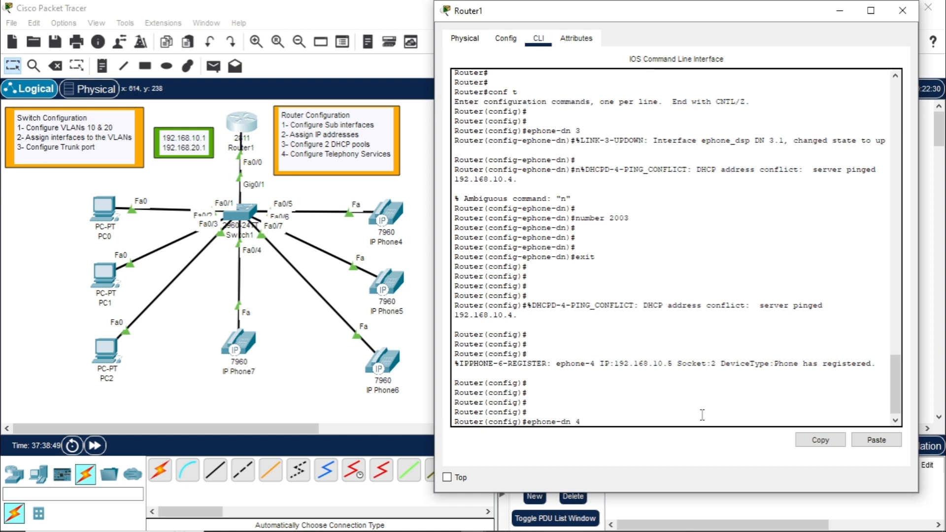
pyautogui.write(' 4')
pyautogui.press('Return')
pyautogui.press('Return')
pyautogui.press('Return')
pyautogui.press('Return')
# Assign extension 2005 to the fourth ephone-dn using number 2005, and exit to Router1's global configuration mode.
pyautogui.write('nu')
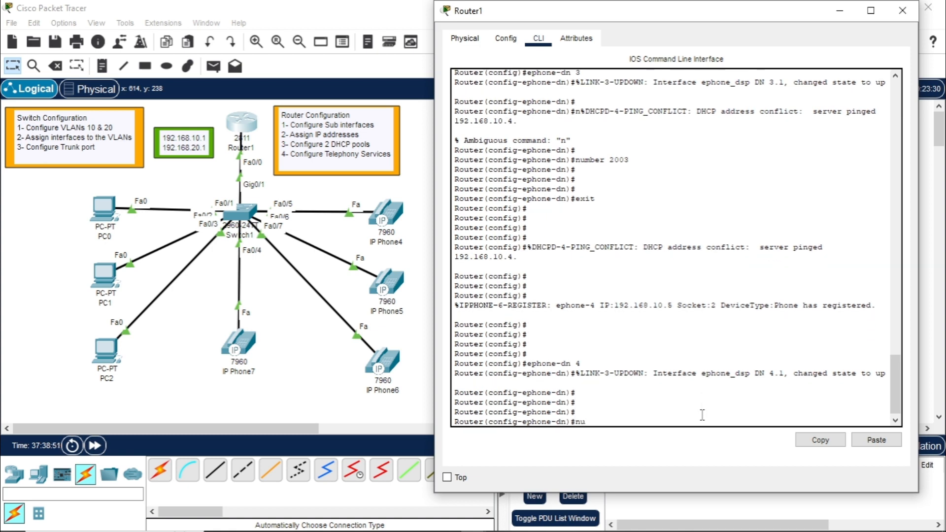
pyautogui.write('mber 2005')
pyautogui.press('Return')
pyautogui.press('Return')
pyautogui.press('Return')
pyautogui.write('exit')
pyautogui.press('Return')
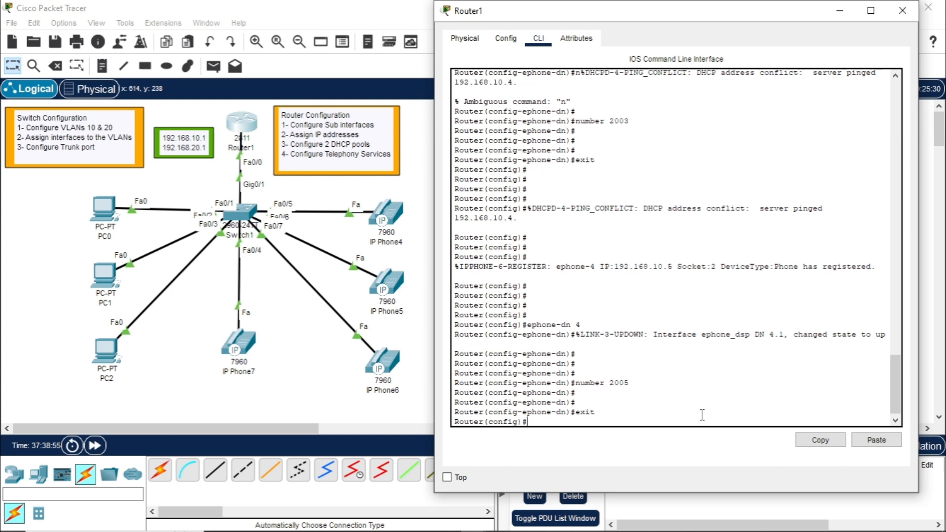
pyautogui.press('Return')
pyautogui.press('Return')
pyautogui.press('Return')
pyautogui.press('Return')
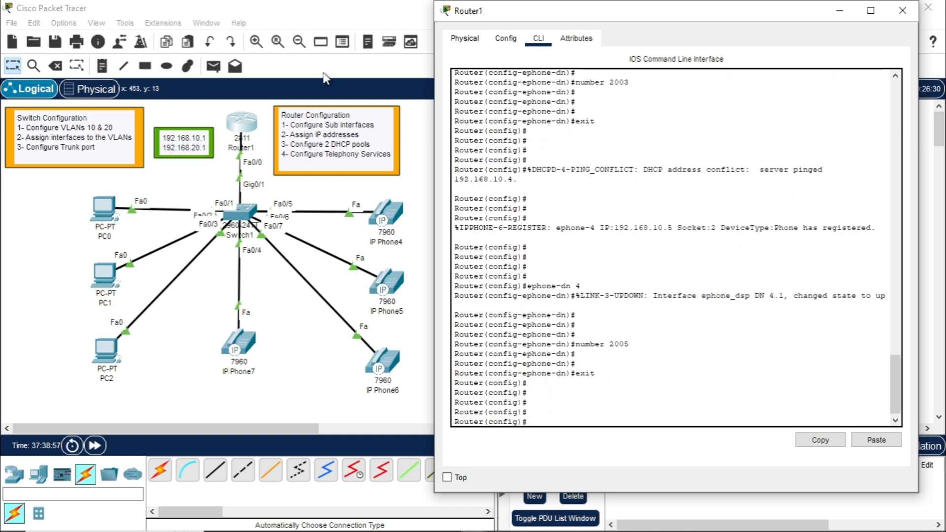
# Minimise Router1's console and open IP Phone4's handset interface, placing its window clear of the topology.
pyautogui.click(839, 12)
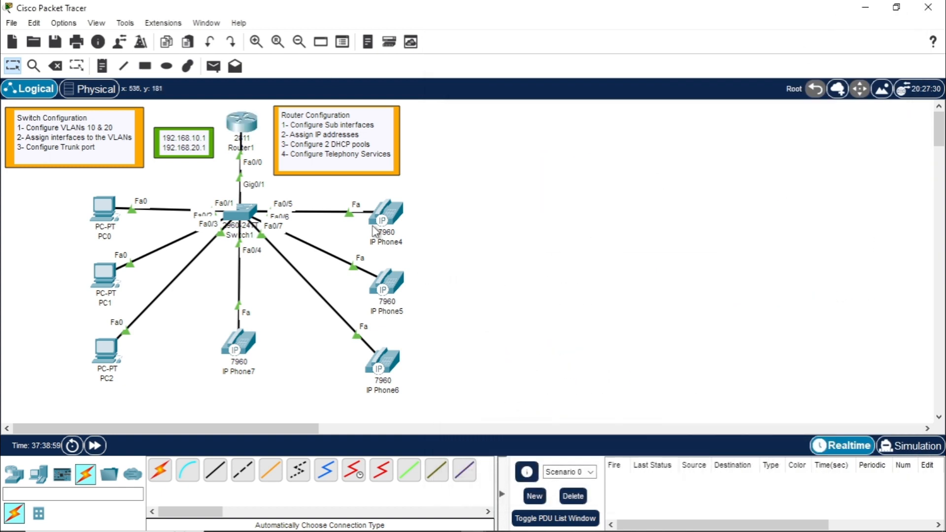
pyautogui.moveTo(381, 222)
pyautogui.moveTo(386, 294)
pyautogui.moveTo(386, 369)
pyautogui.moveTo(252, 347)
pyautogui.click(388, 214)
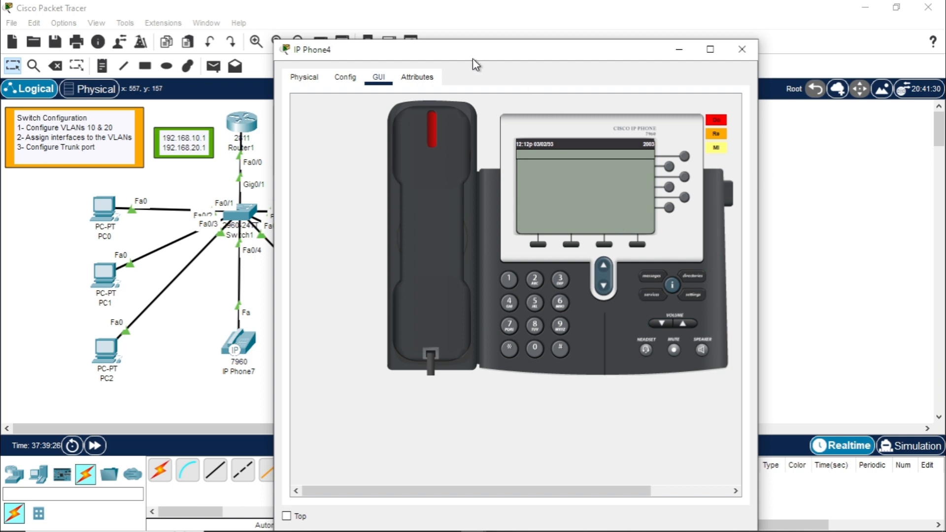
pyautogui.moveTo(472, 59); pyautogui.dragTo(679, 31)
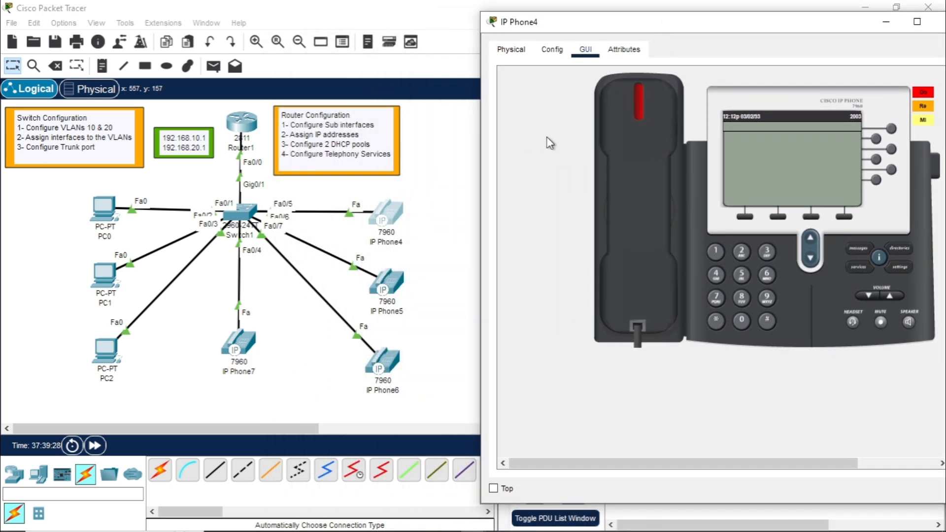
# Open IP Phone6's handset interface and arrange it side by side with IP Phone4's window.
pyautogui.click(385, 355)
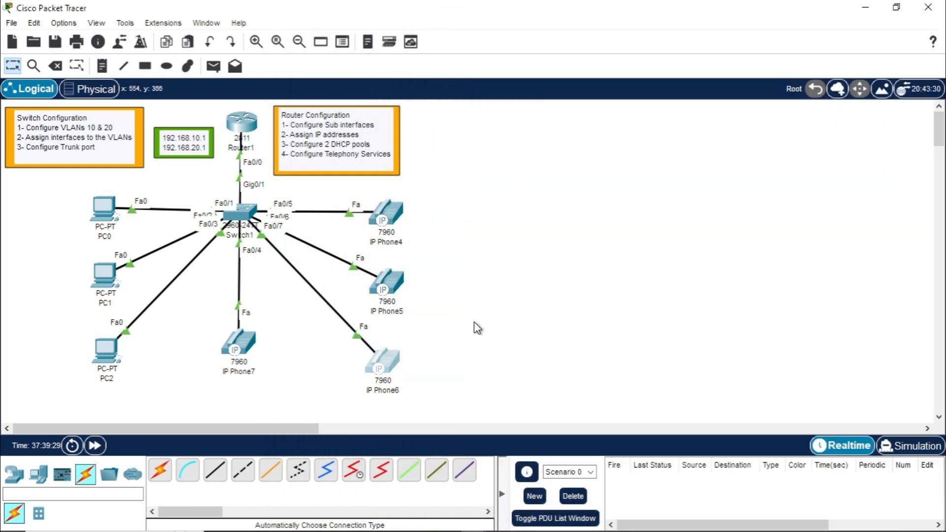
pyautogui.moveTo(441, 55); pyautogui.dragTo(198, 27)
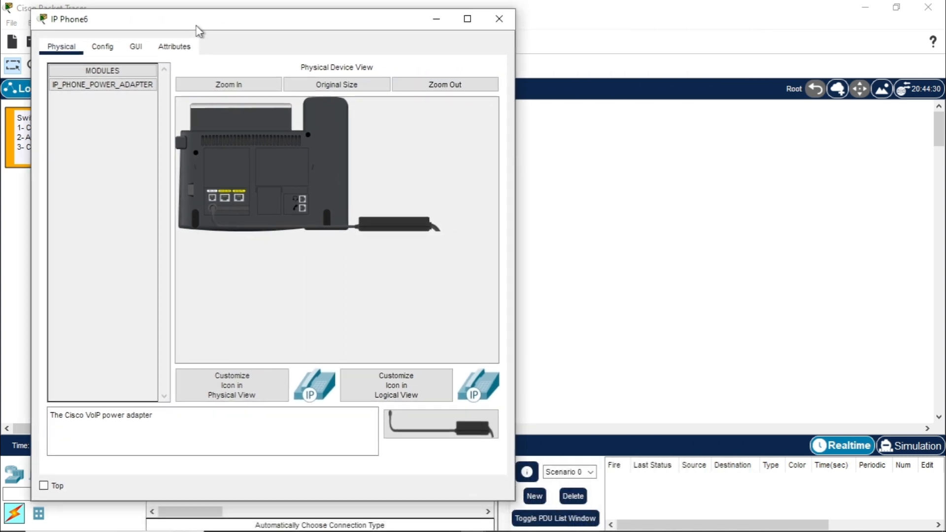
pyautogui.click(136, 47)
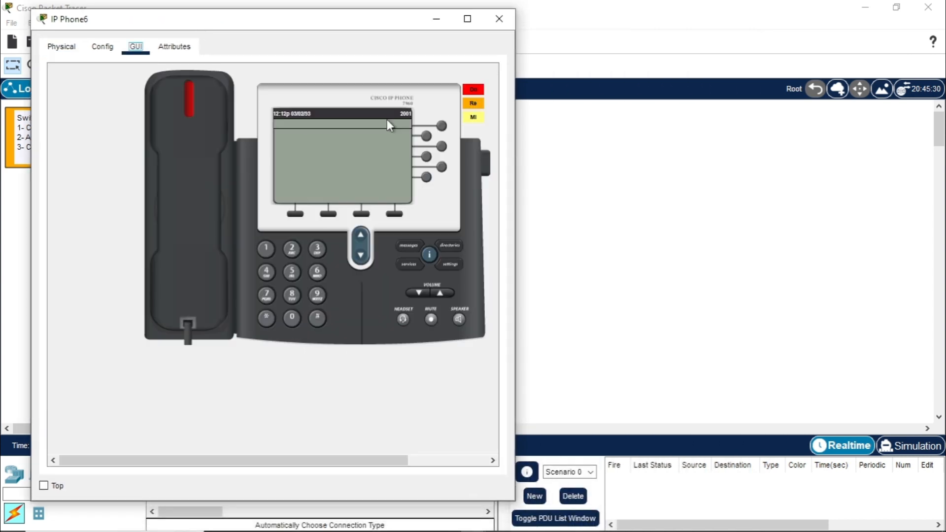
pyautogui.moveTo(333, 29); pyautogui.dragTo(256, 29)
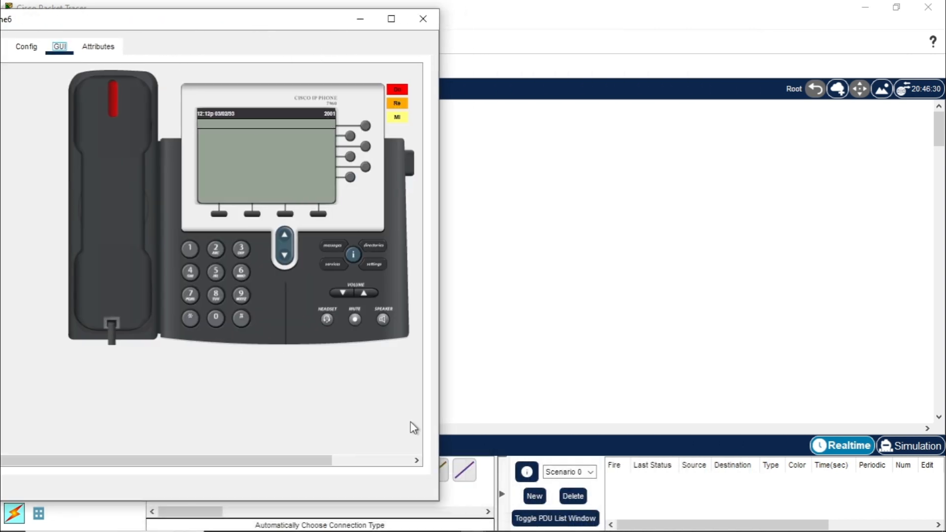
pyautogui.moveTo(492, 528)
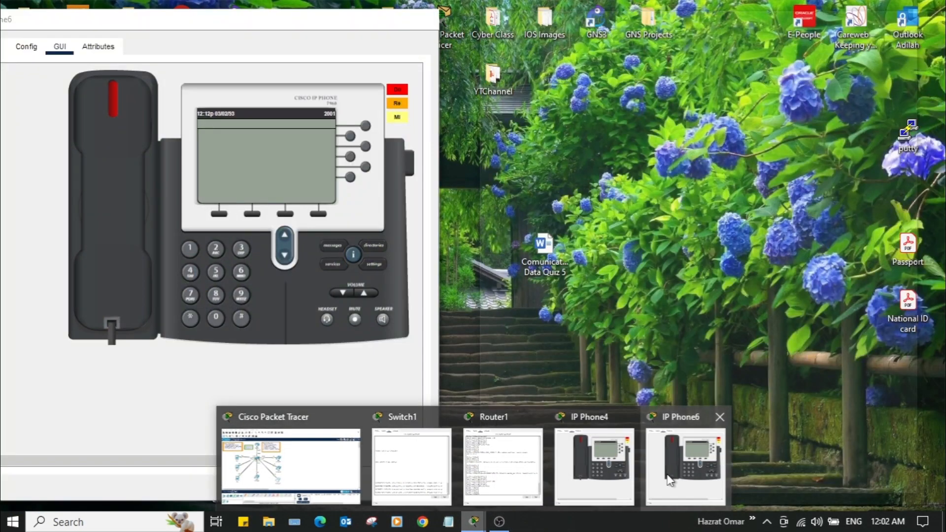
pyautogui.click(665, 476)
pyautogui.moveTo(527, 530)
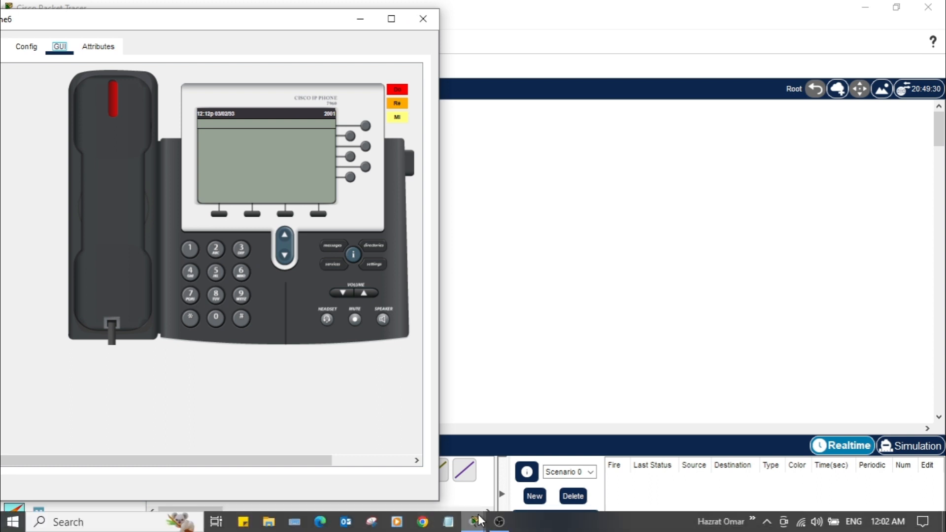
pyautogui.moveTo(474, 522)
pyautogui.click(596, 474)
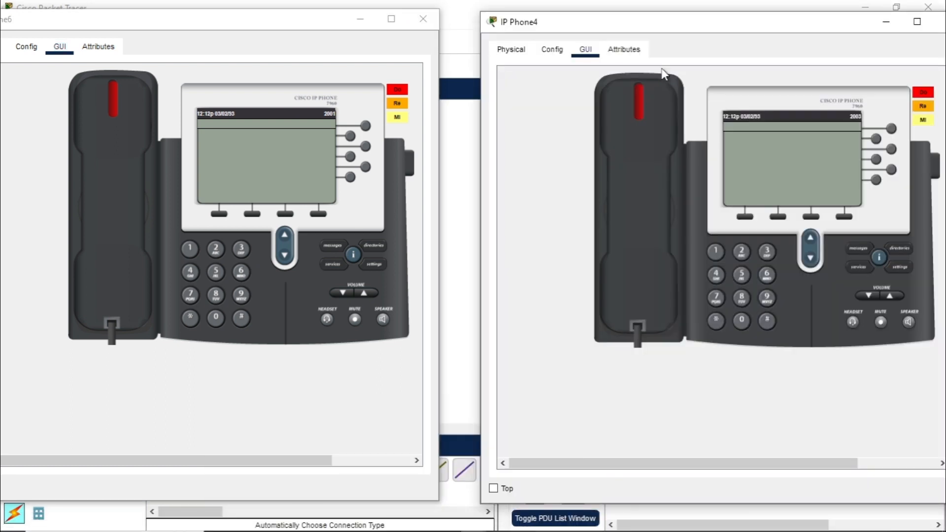
pyautogui.moveTo(650, 32); pyautogui.dragTo(601, 28)
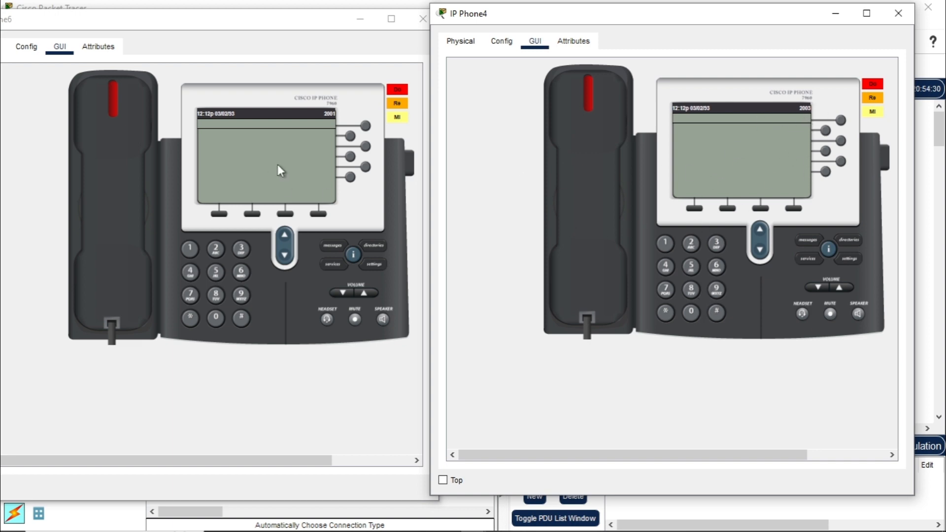
# Place a test call from IP Phone4 to extension 2001 and hang up.
pyautogui.click(691, 312)
pyautogui.click(664, 246)
pyautogui.click(579, 202)
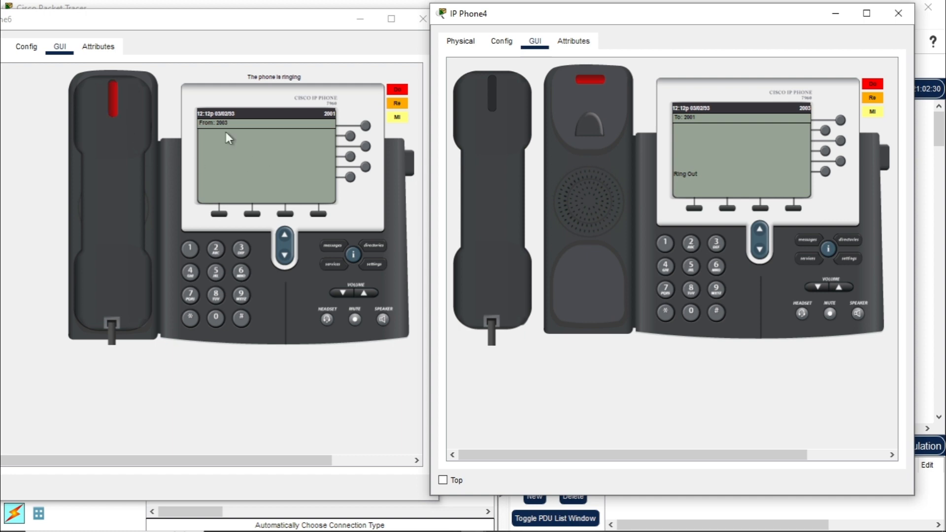
pyautogui.click(519, 174)
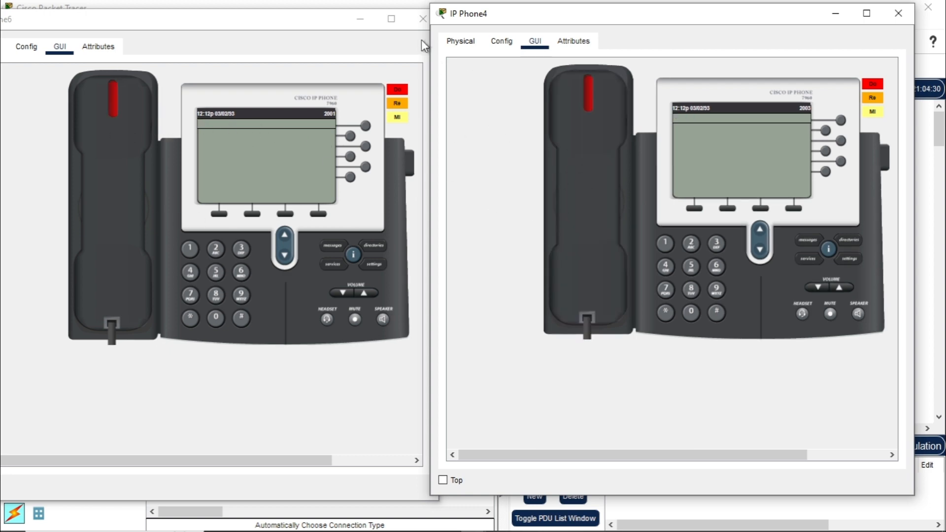
# Close IP Phone6's window and open IP Phone5's handset interface side by side with IP Phone4's.
pyautogui.click(420, 20)
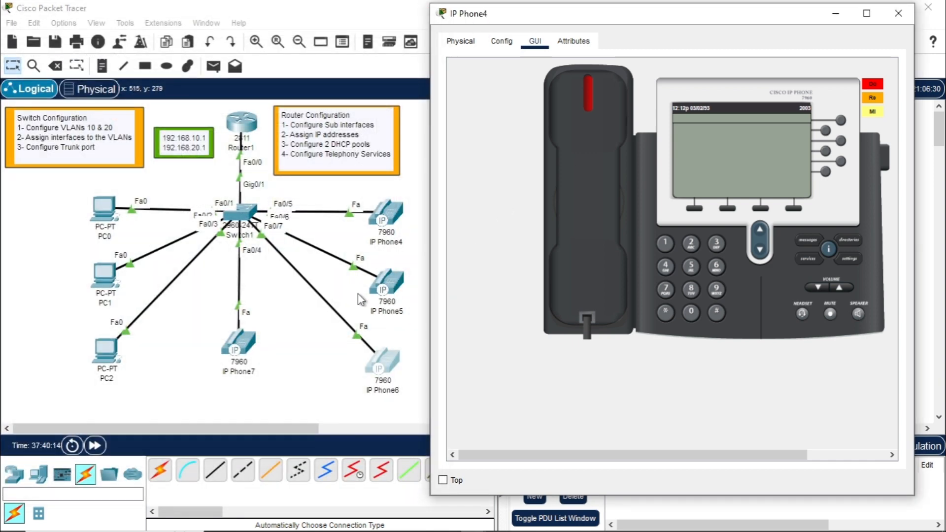
pyautogui.click(332, 311)
pyautogui.click(407, 289)
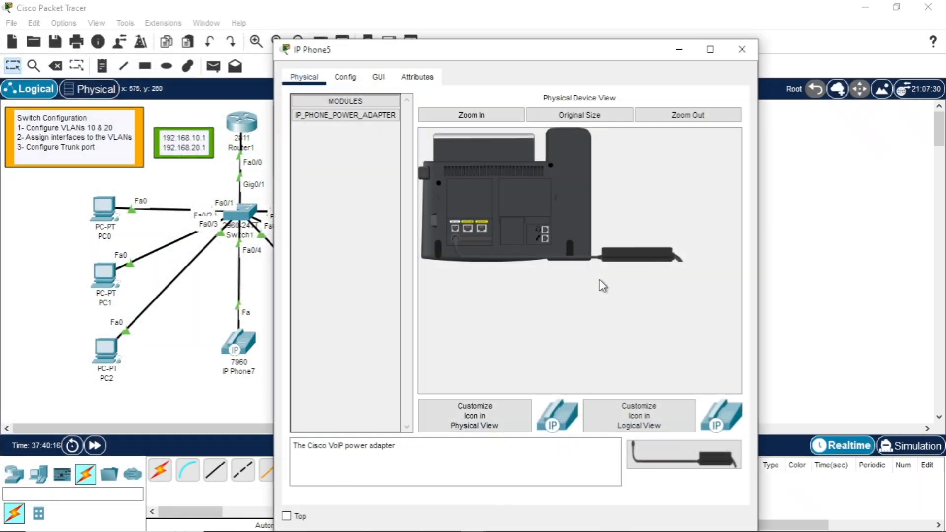
pyautogui.click(386, 83)
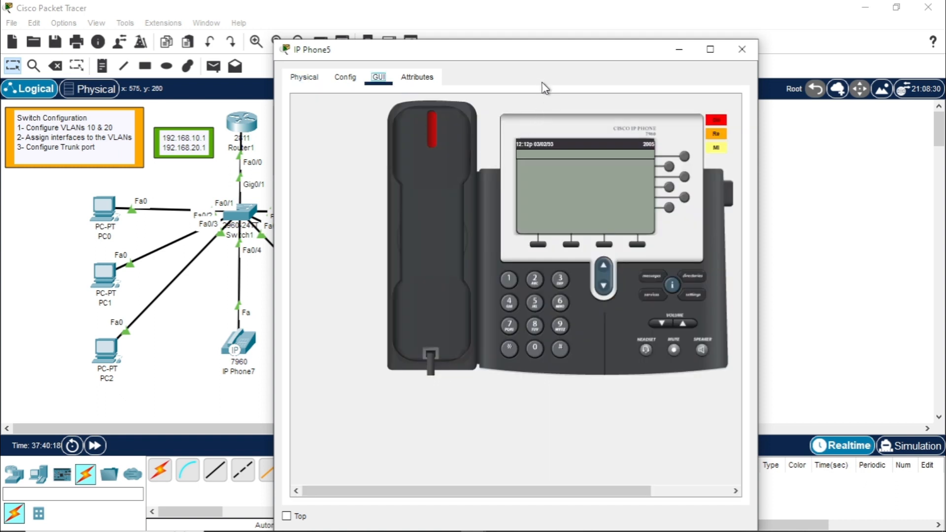
pyautogui.moveTo(445, 52); pyautogui.dragTo(176, 27)
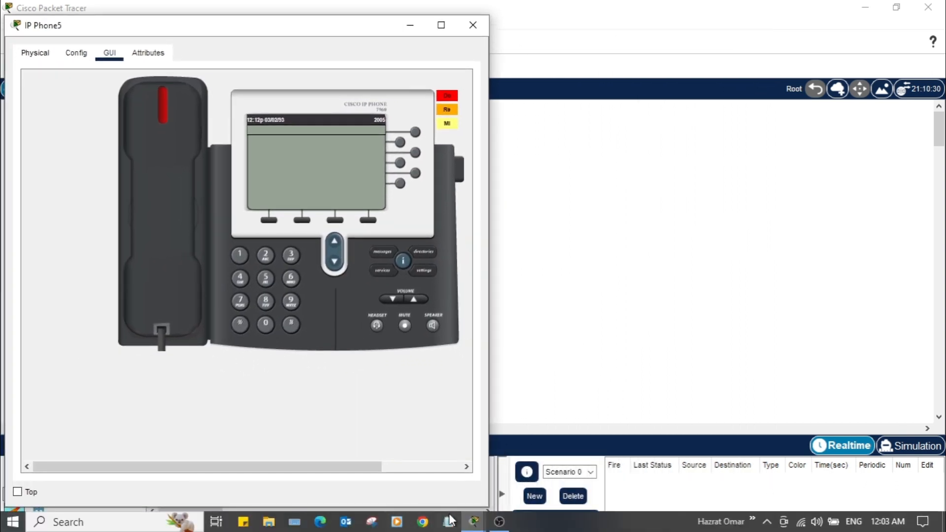
pyautogui.moveTo(474, 522)
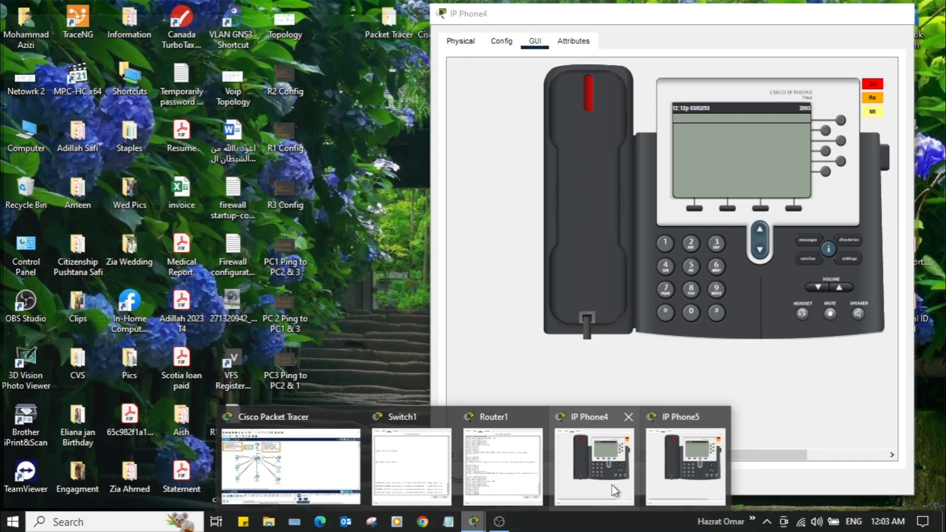
pyautogui.click(614, 490)
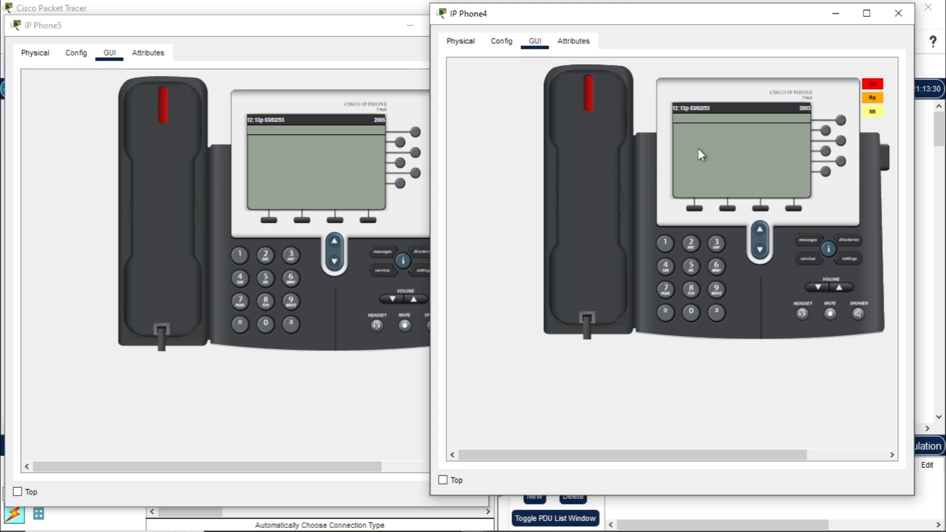
# Place a test call from IP Phone5 to extension 2003, hang up, and close both phone windows.
pyautogui.click(265, 255)
pyautogui.click(267, 324)
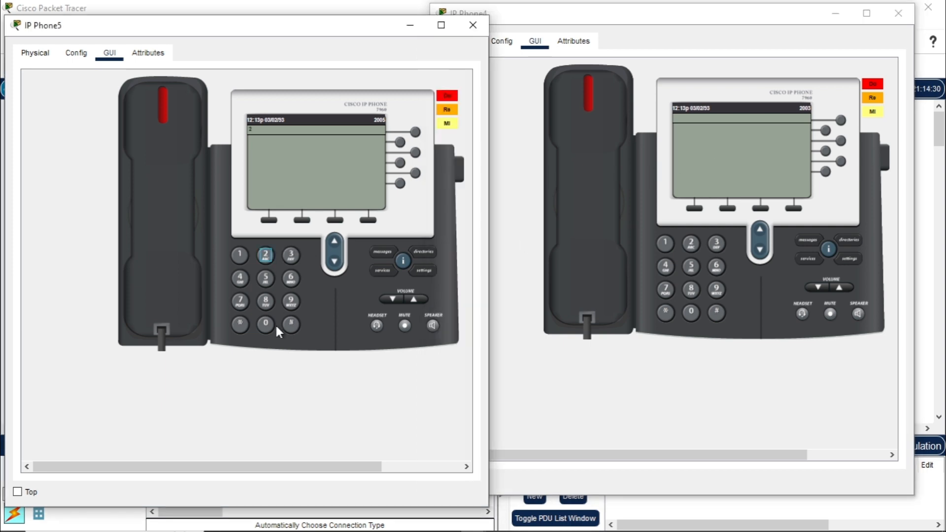
pyautogui.click(267, 324)
pyautogui.click(292, 255)
pyautogui.click(205, 287)
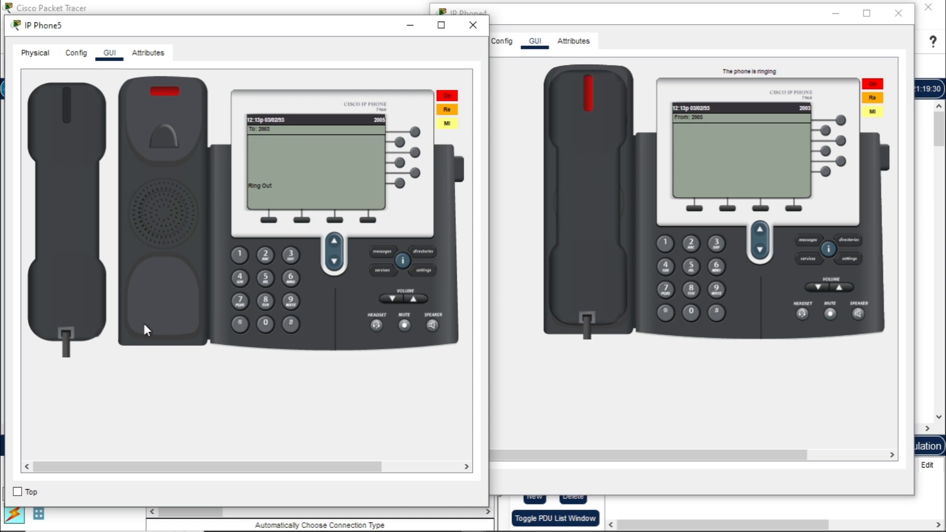
pyautogui.click(73, 274)
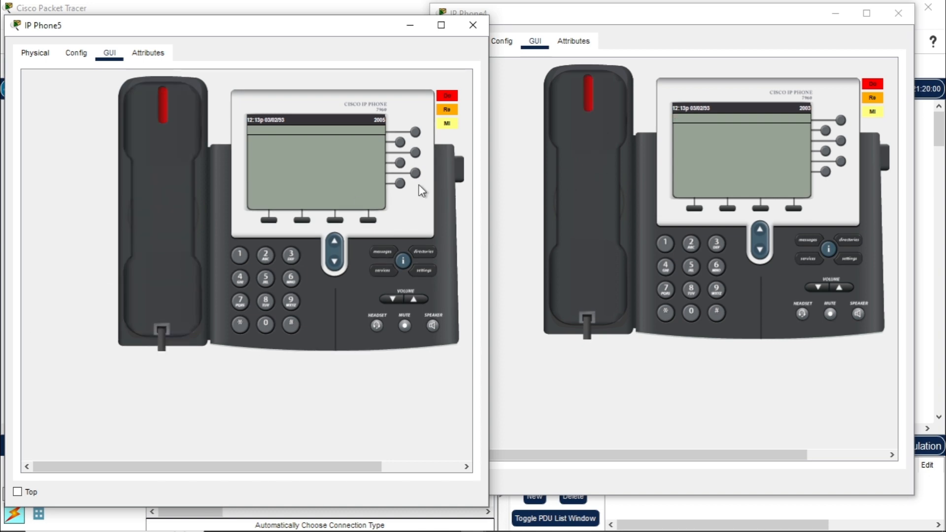
pyautogui.click(899, 14)
pyautogui.click(471, 27)
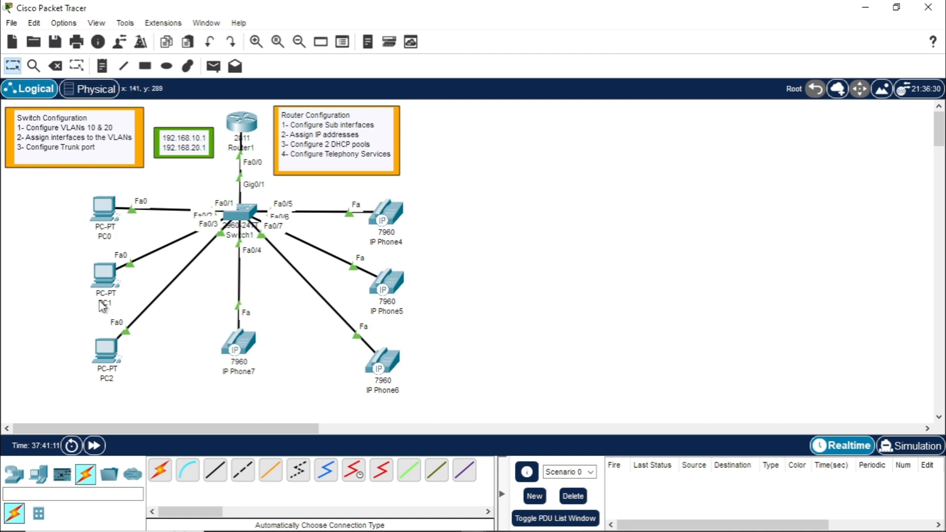
# Switch to Simulation mode, exclude ARP, DNS, OSPF, EIGRP, BGP, DHCP, HSRP and RIP from the IPv4 event filters, and disable Constant Delay.
pyautogui.moveTo(102, 306)
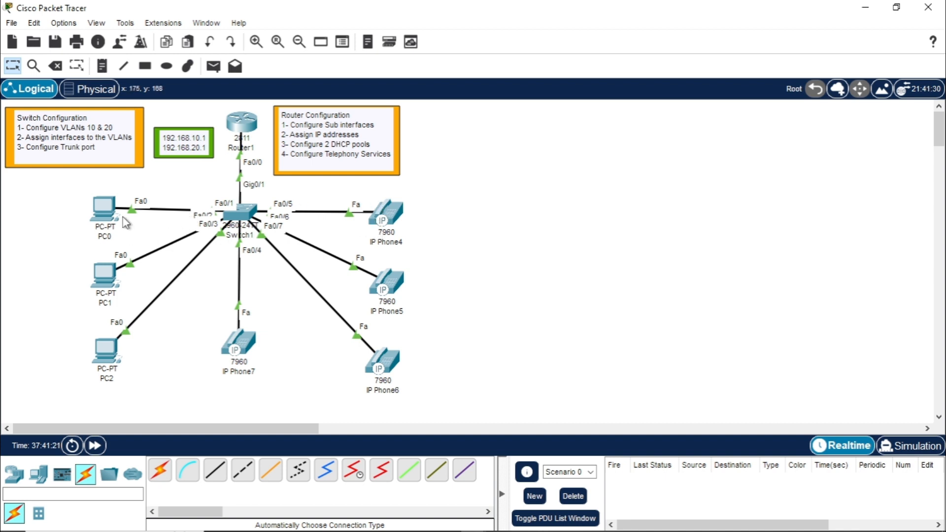
pyautogui.moveTo(117, 228)
pyautogui.moveTo(404, 213)
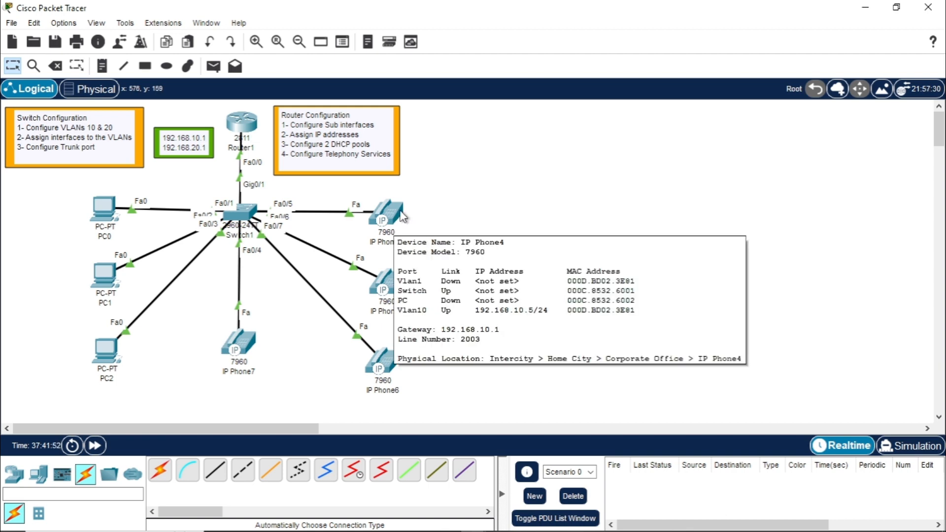
pyautogui.click(912, 445)
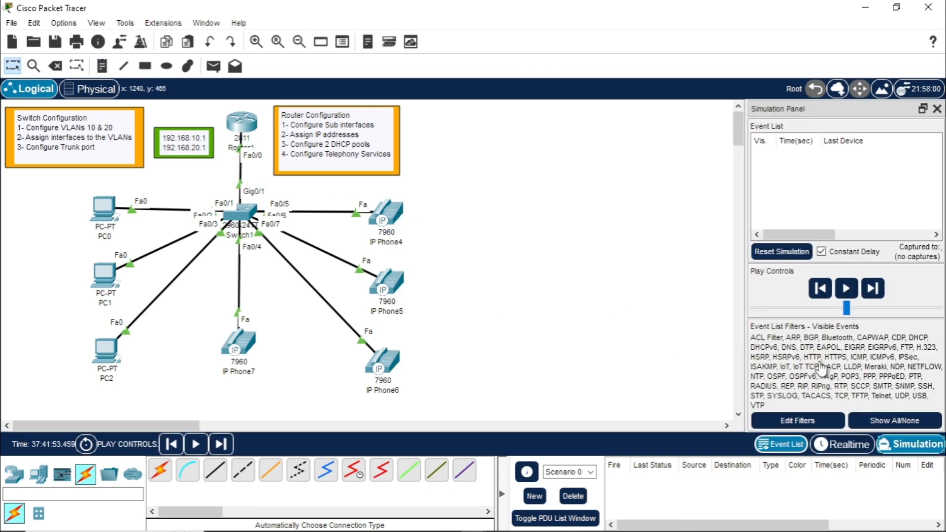
pyautogui.click(779, 422)
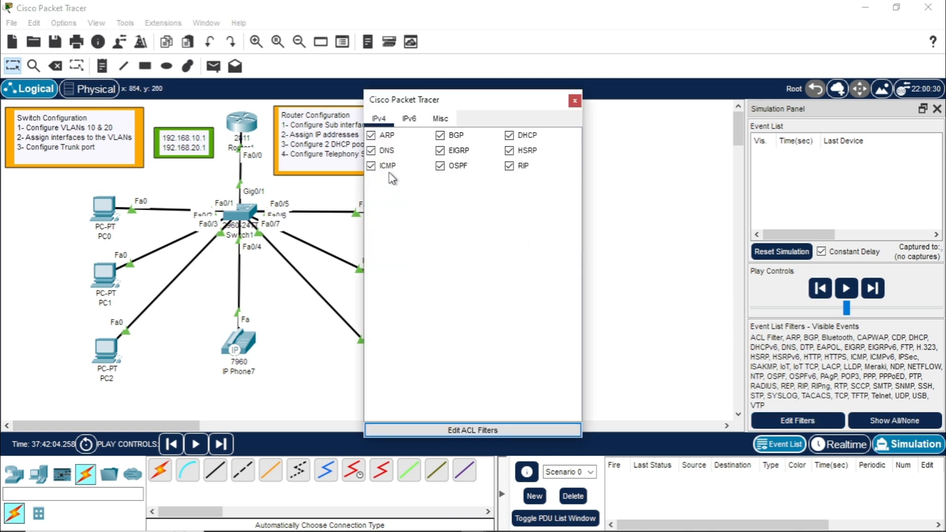
pyautogui.click(371, 135)
pyautogui.click(372, 151)
pyautogui.click(442, 158)
pyautogui.click(440, 166)
pyautogui.click(440, 151)
pyautogui.click(440, 135)
pyautogui.click(510, 136)
pyautogui.click(510, 151)
pyautogui.click(509, 167)
pyautogui.click(574, 101)
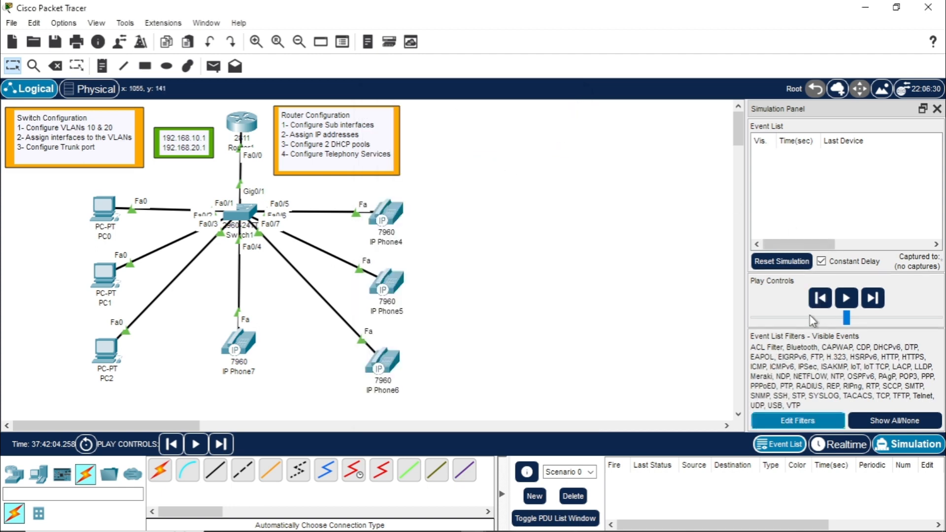
pyautogui.click(823, 265)
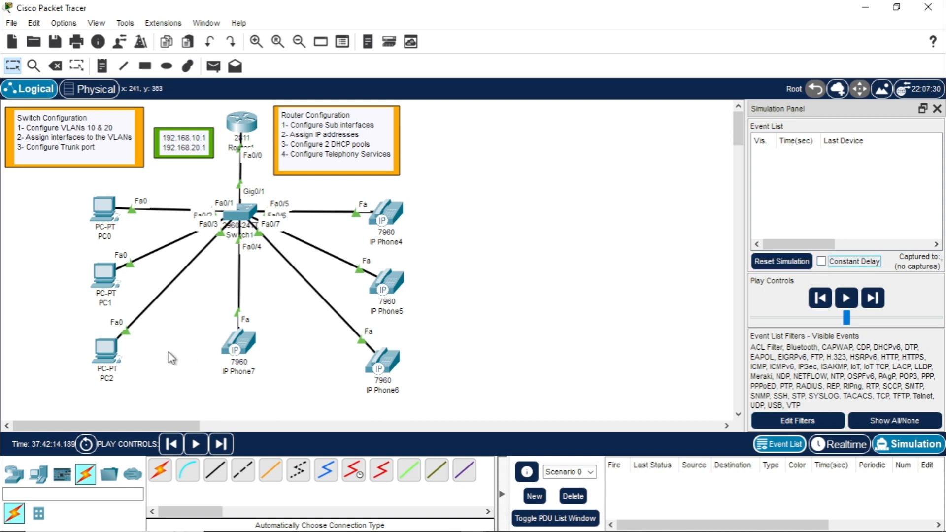
# Simulate a simple PDU from PC0 to IP Phone5 and delete the scenario once the run completes.
pyautogui.click(213, 66)
pyautogui.click(108, 204)
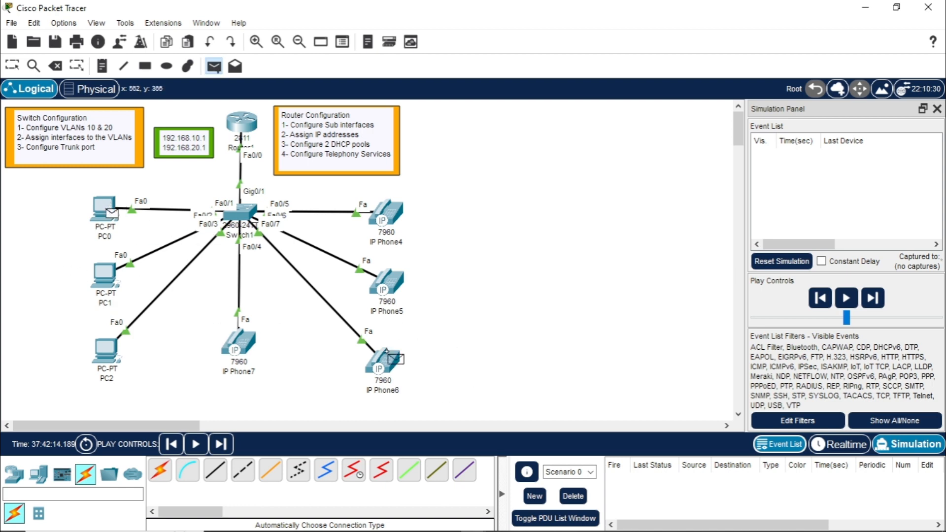
pyautogui.click(390, 276)
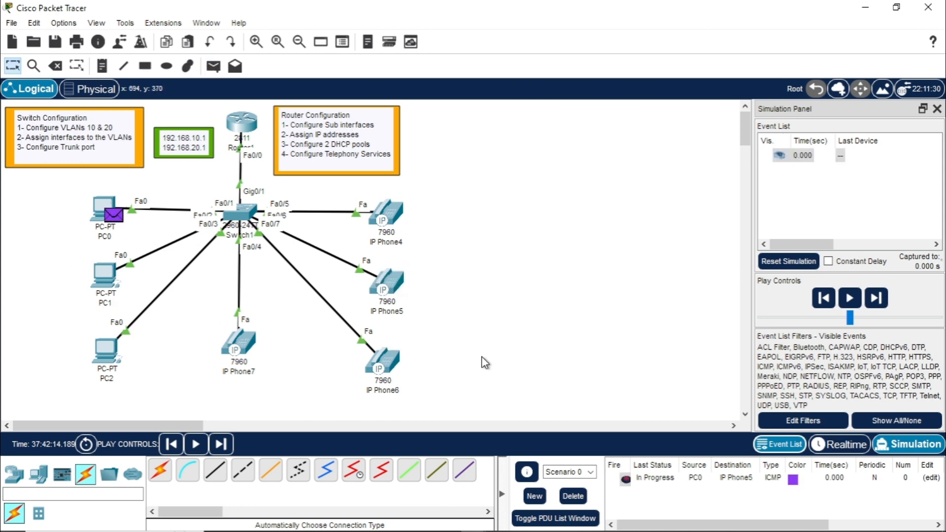
pyautogui.click(853, 298)
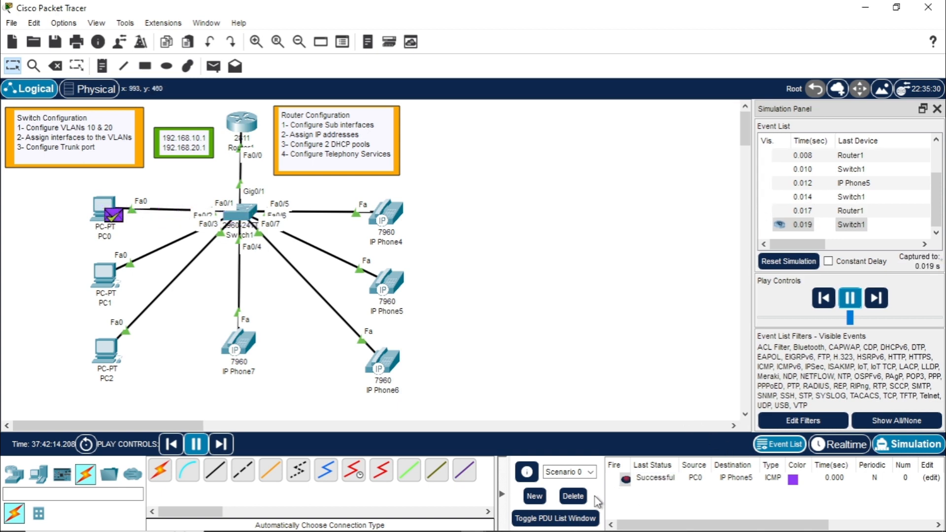
pyautogui.click(572, 496)
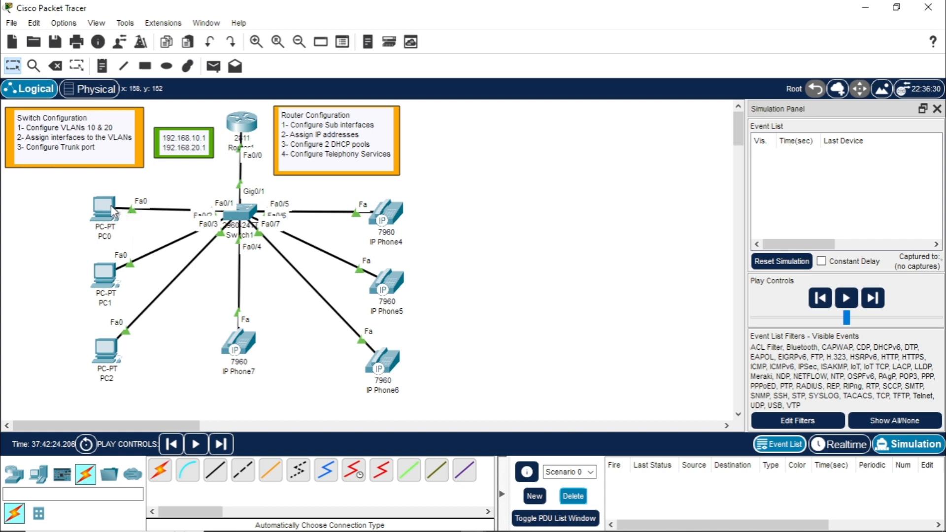